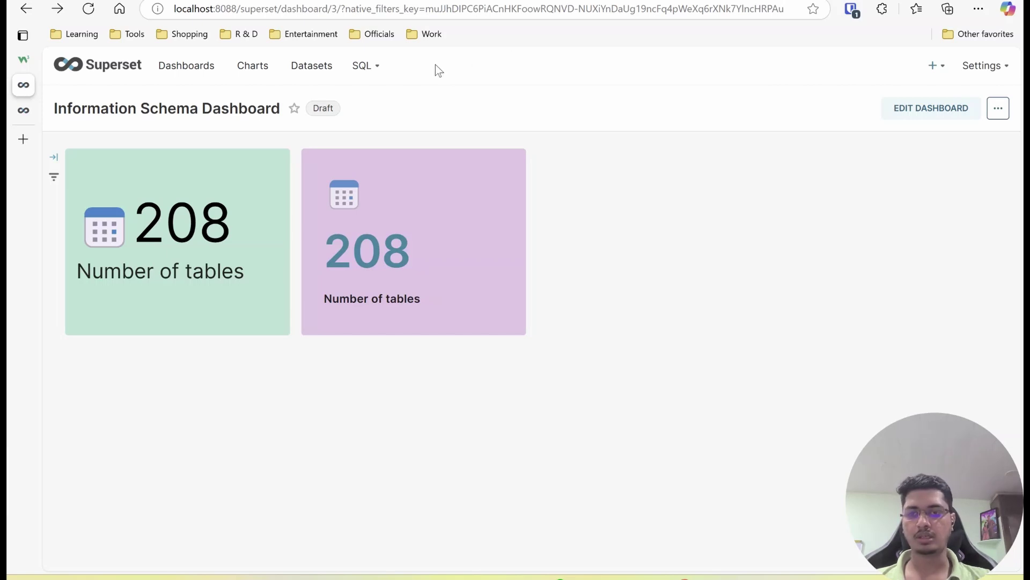
Go to the list of charts and start creating a new chart
click(248, 74)
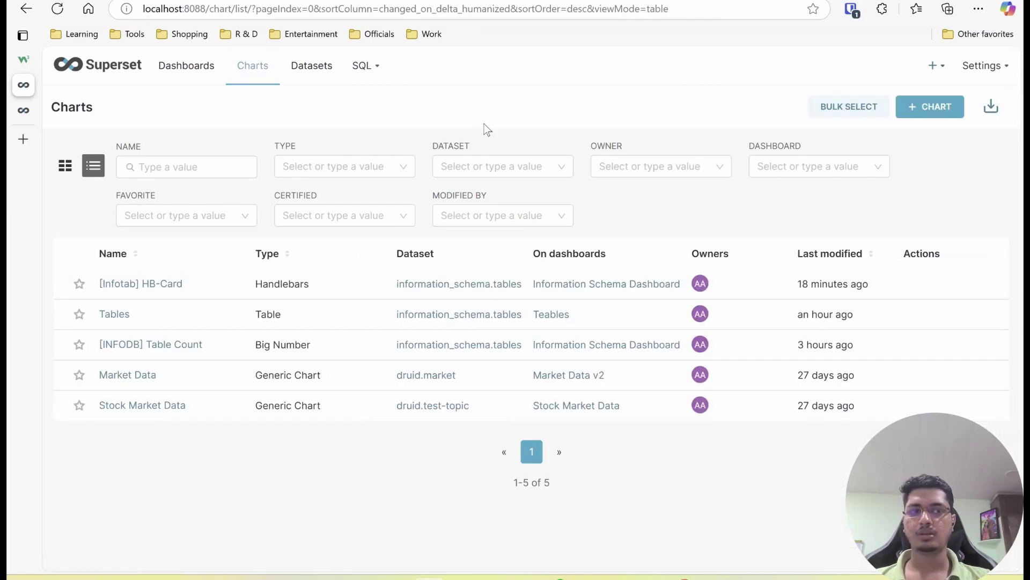
click(913, 106)
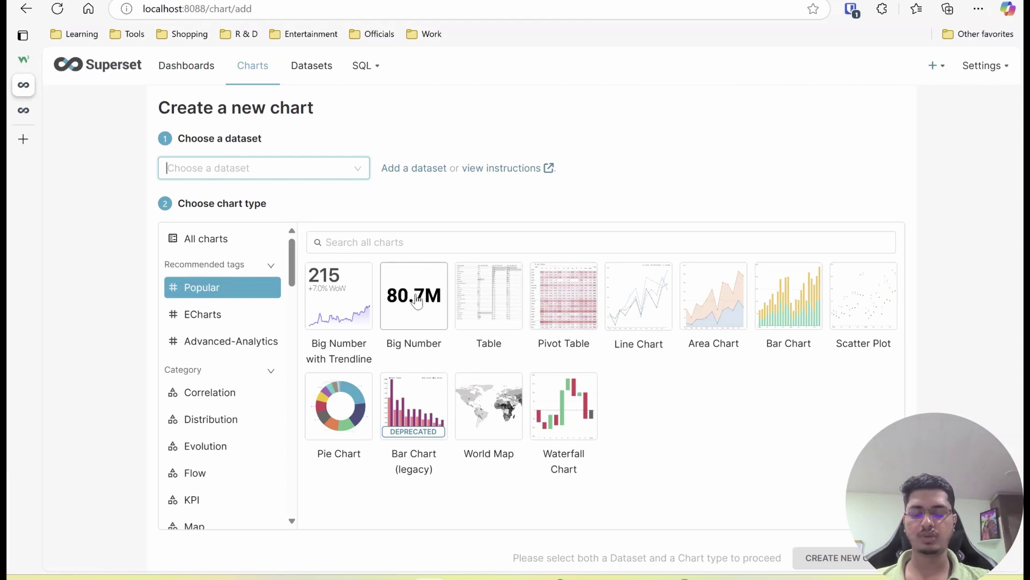
click(384, 238)
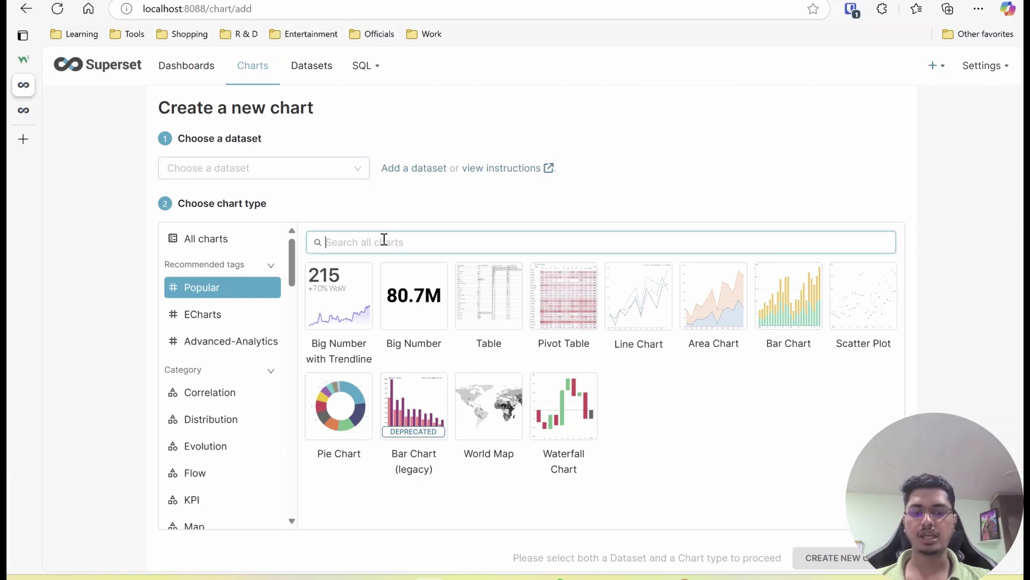
text(hand)
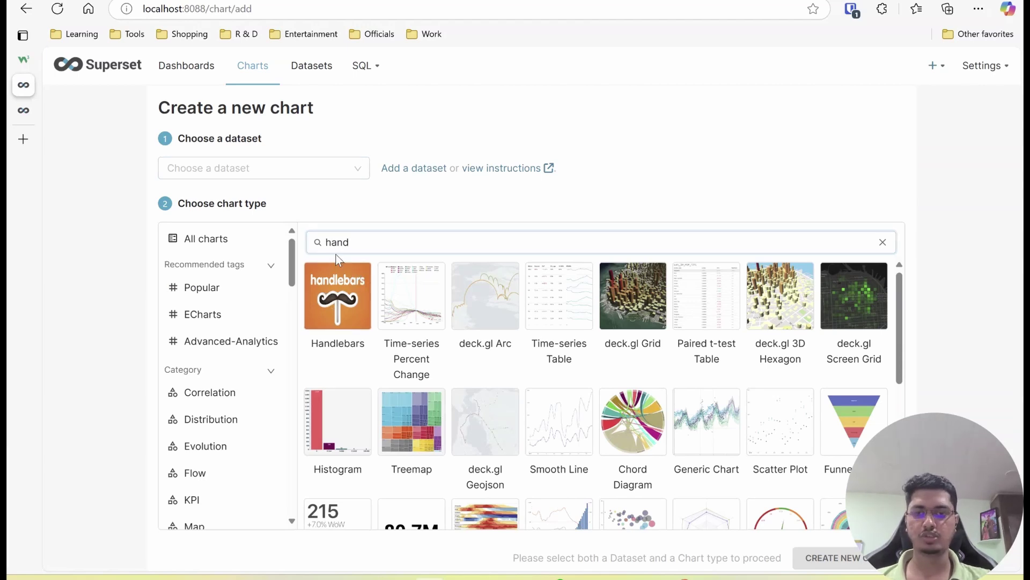
double_click(354, 244)
key(BackSpace)
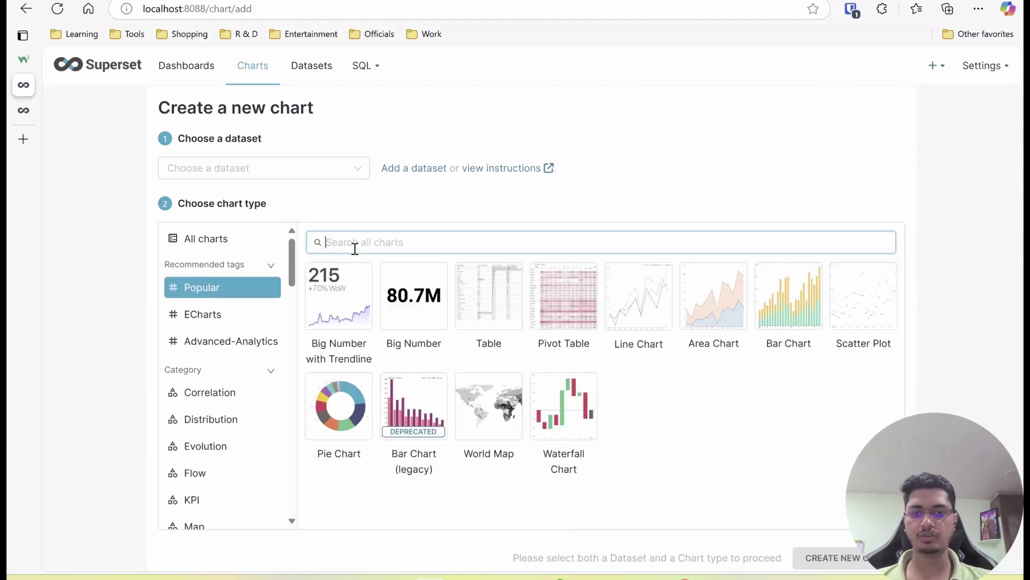
Create a new Big Number chart based on the PostgreSQL information_schema "tables" dataset
click(416, 296)
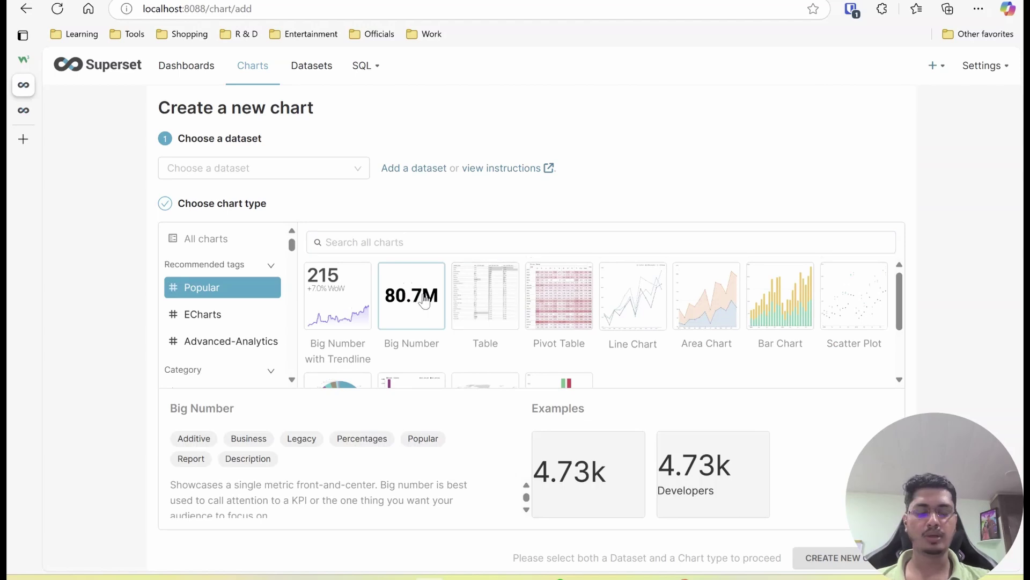
scroll(409, 285, down, 1)
click(357, 169)
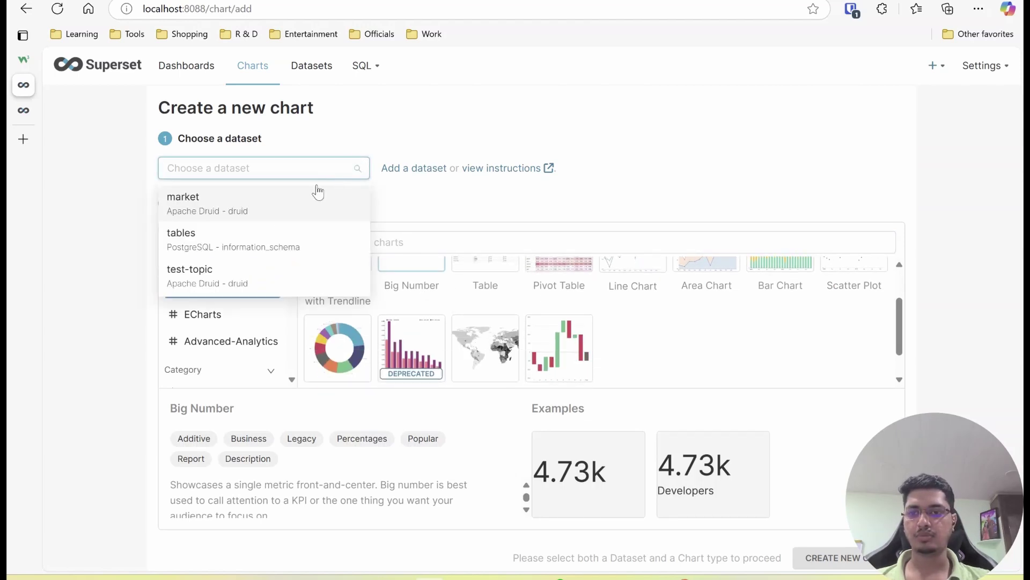
click(249, 237)
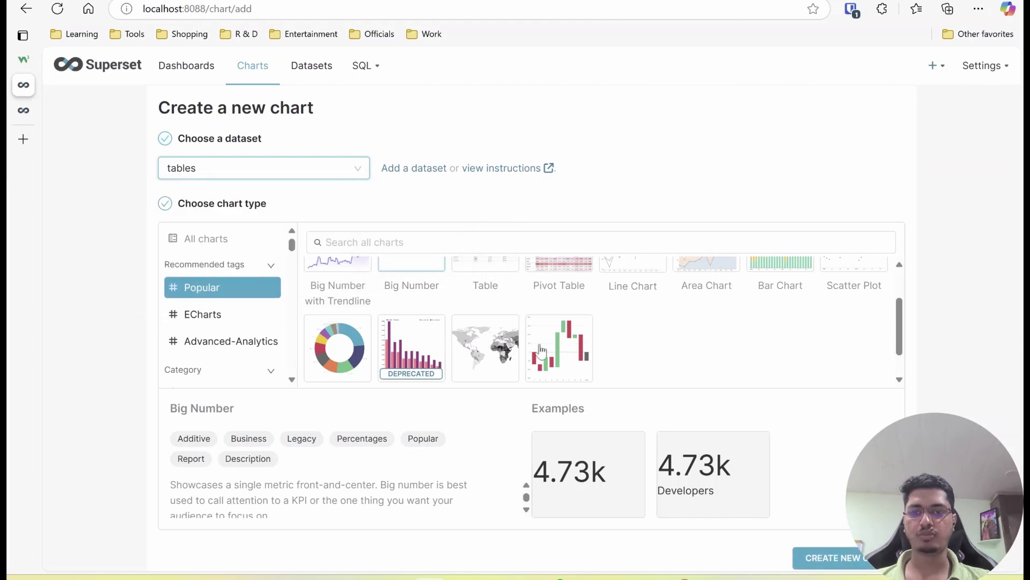
click(810, 558)
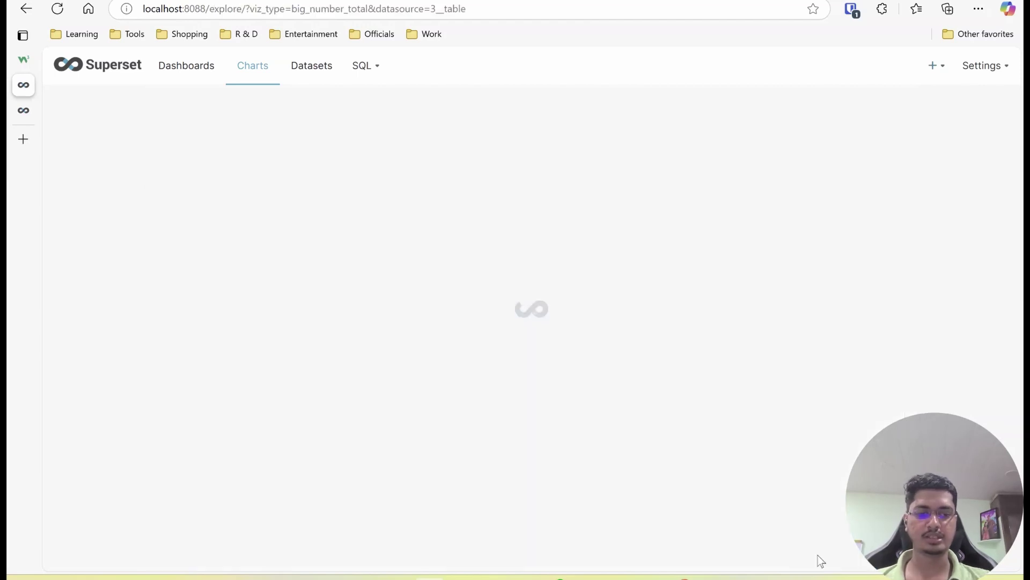
Add a COUNT_DISTINCT metric on the table_name column, name it "Table Count", and generate the chart
scroll(166, 380, down, 2)
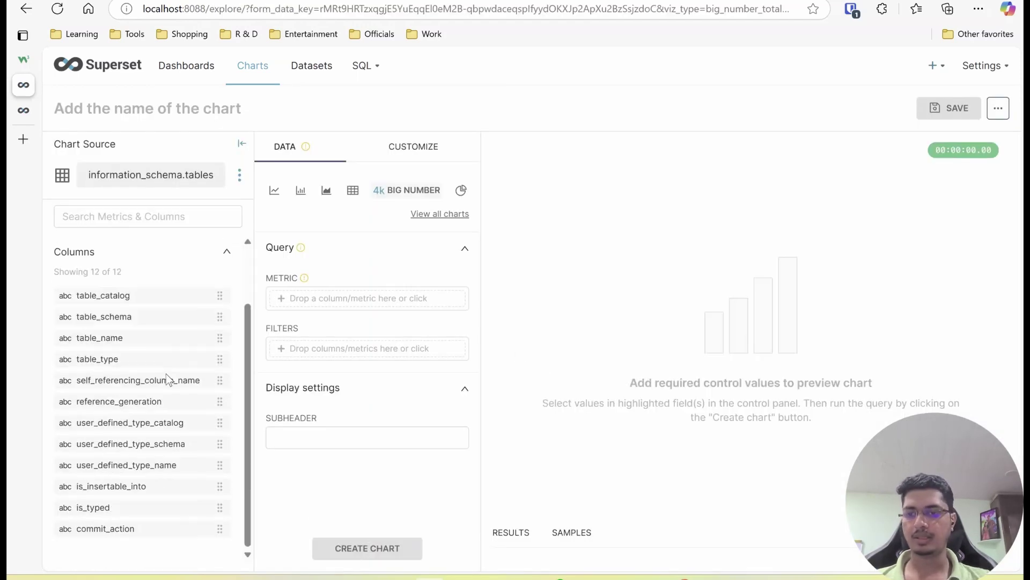
drag(114, 338, 324, 305)
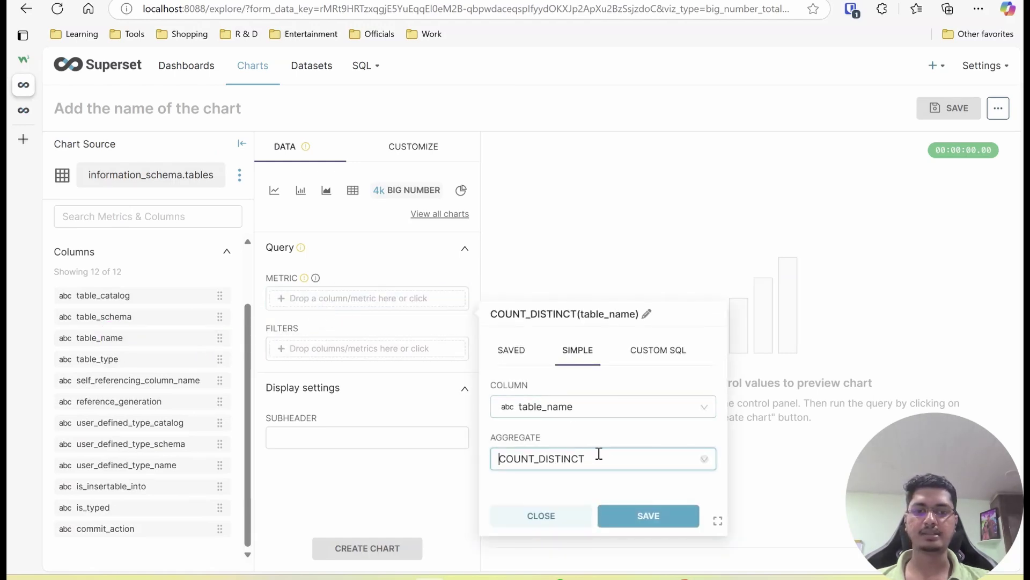
click(646, 315)
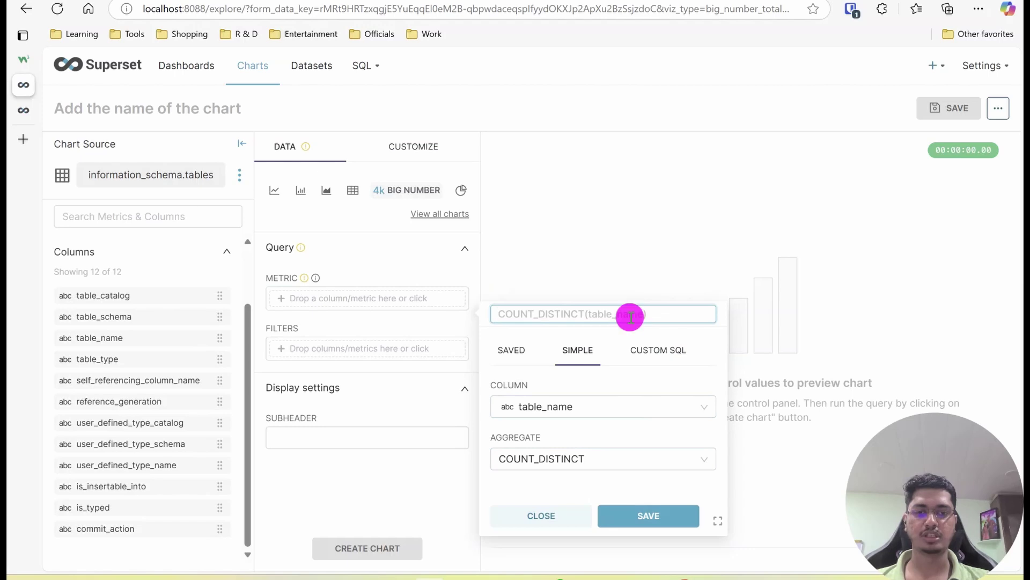
text(Table Count)
key(ctrl+a)
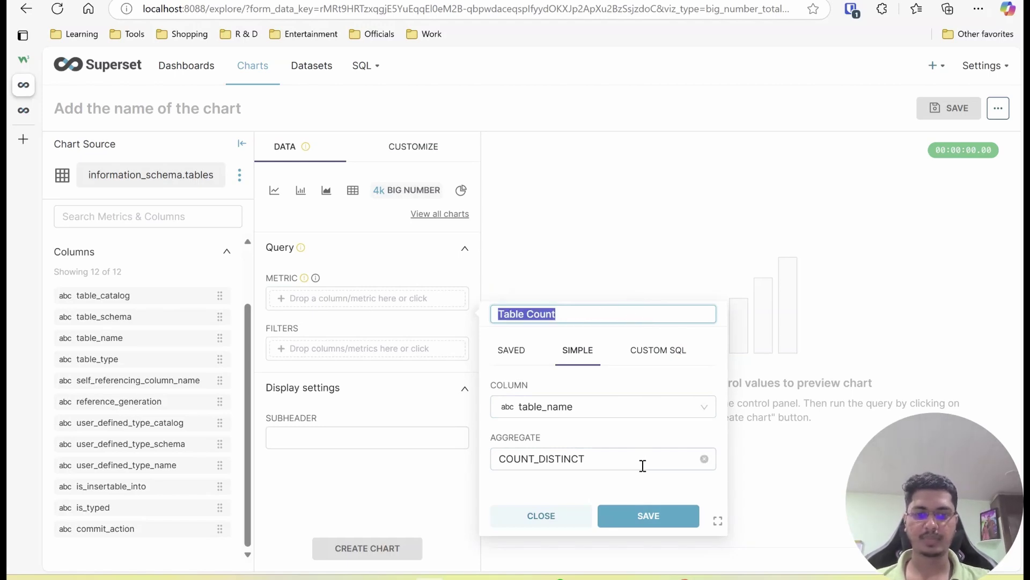
click(647, 516)
click(363, 546)
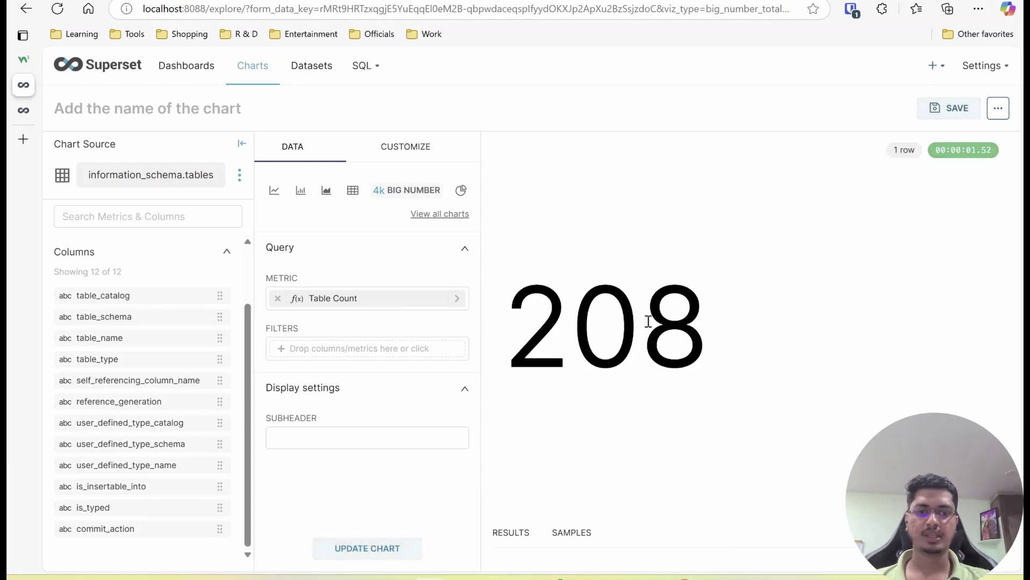
Set the chart's subheader to "Number of tables"
click(341, 439)
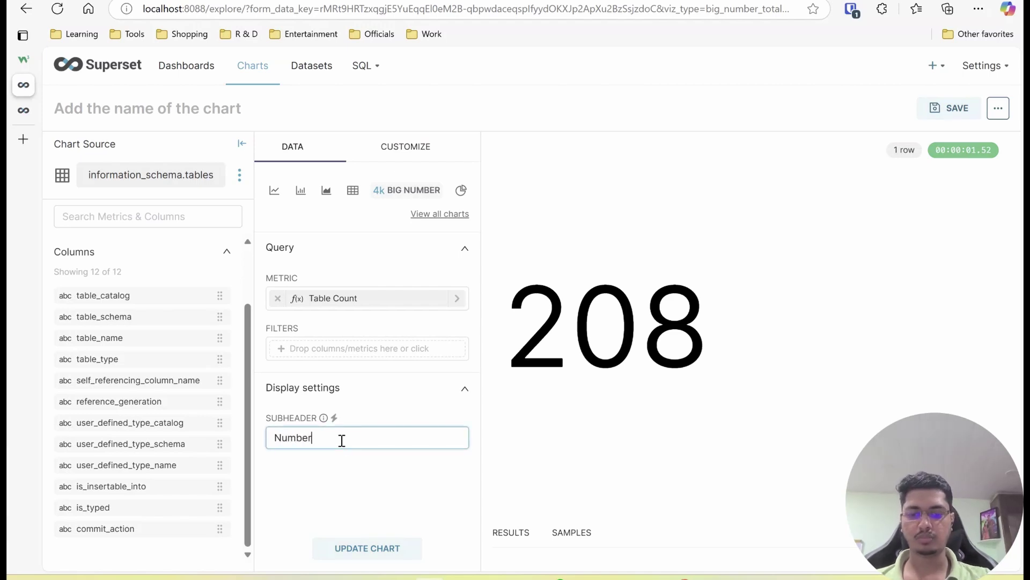
text(Number ot ta)
key(BackSpace)
key(BackSpace)
key(BackSpace)
key(BackSpace)
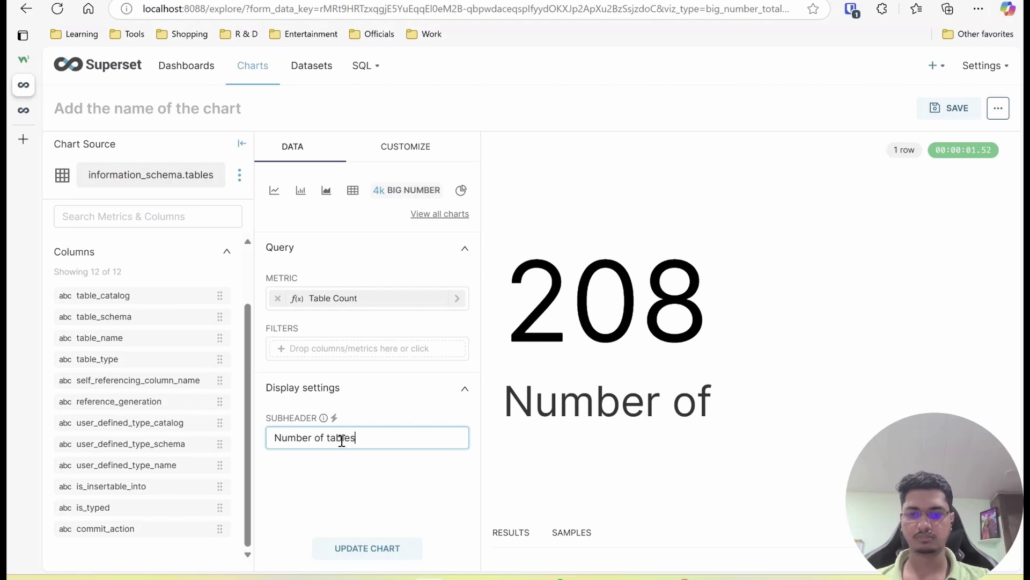
text(f tables)
Name the chart "[ISD] Number of tables"
click(168, 119)
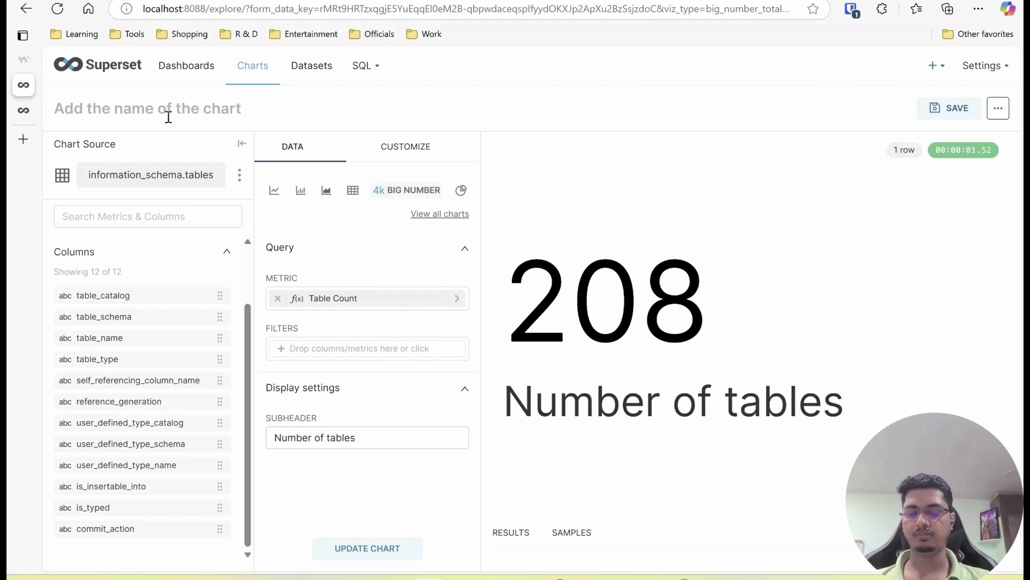
text([])
key(Left)
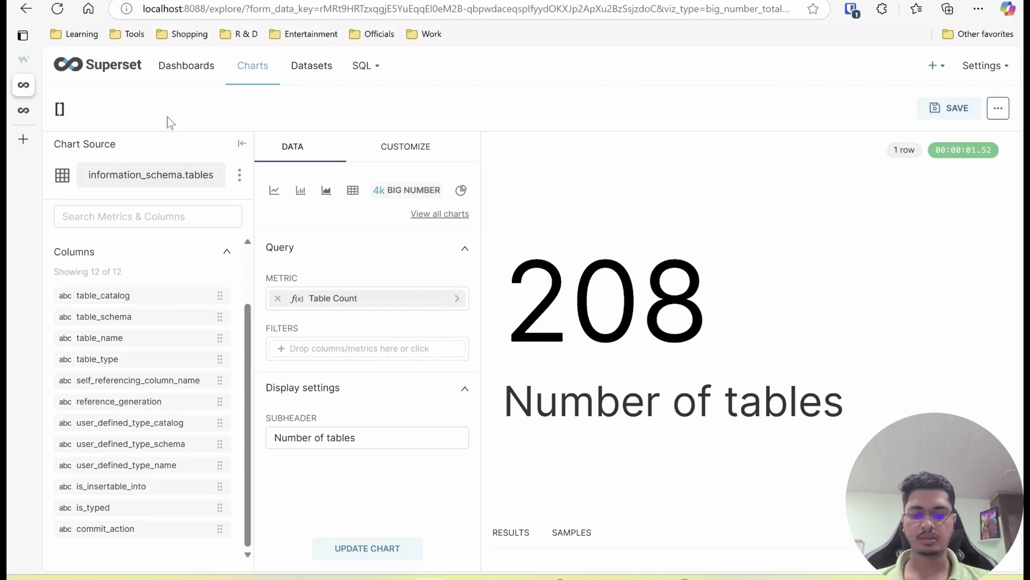
text(IS)
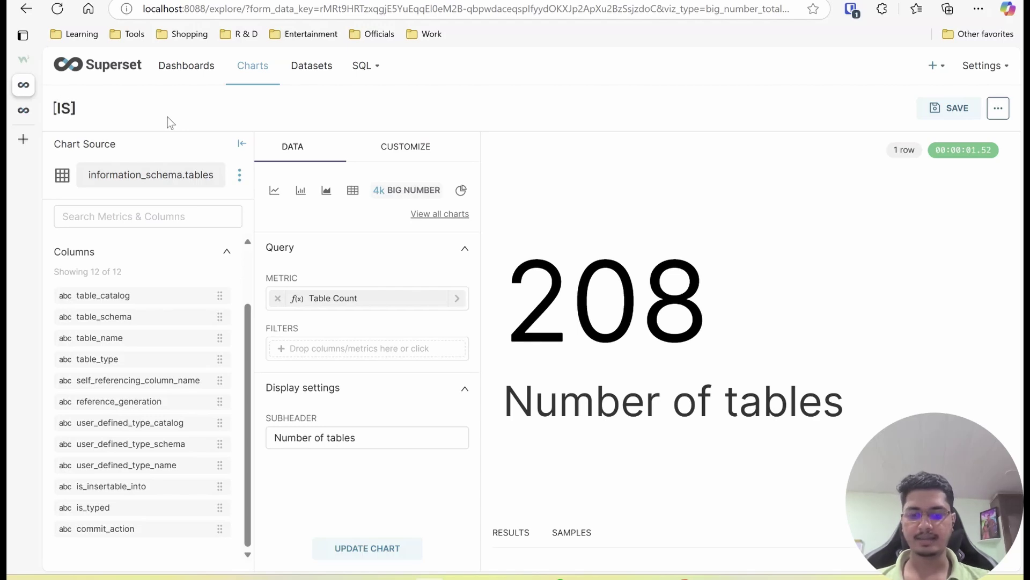
text(D])
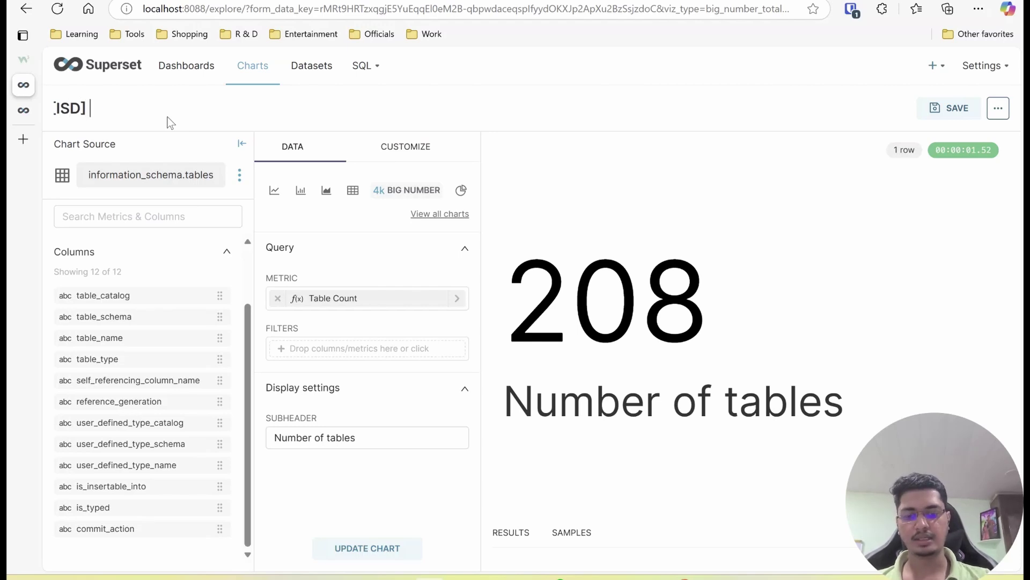
text( Number of tables)
key(Return)
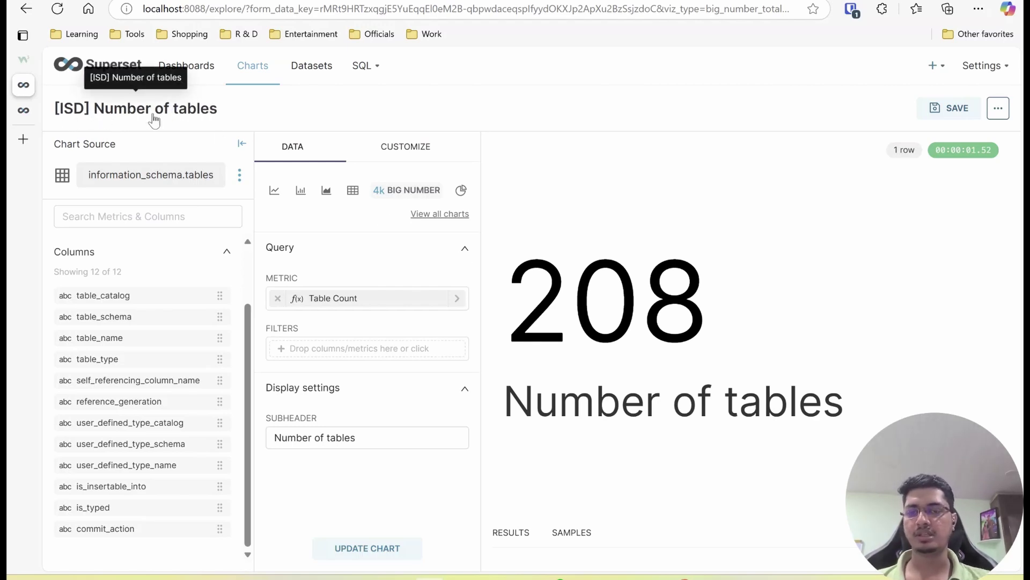
drag(506, 400, 847, 416)
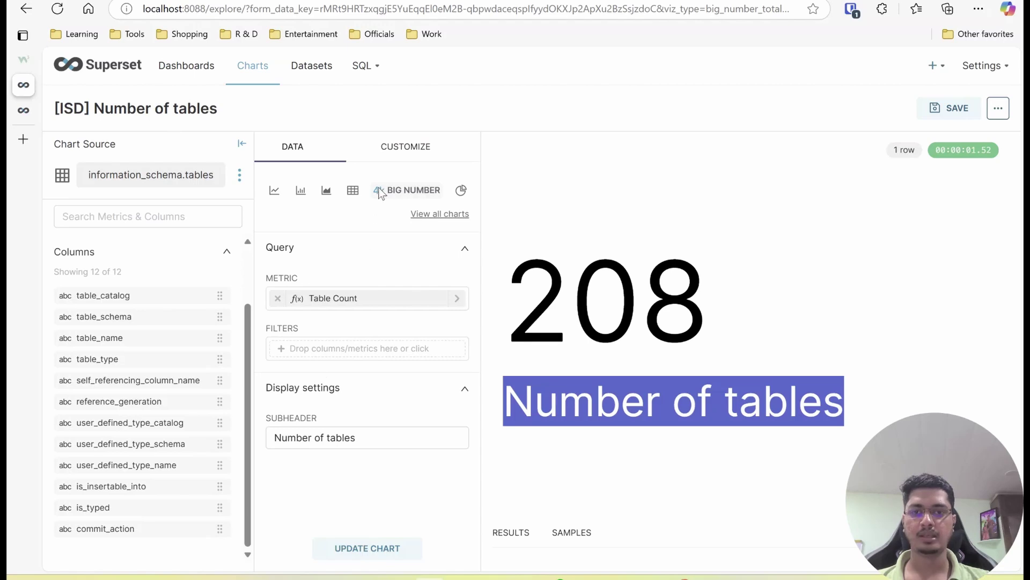
click(397, 148)
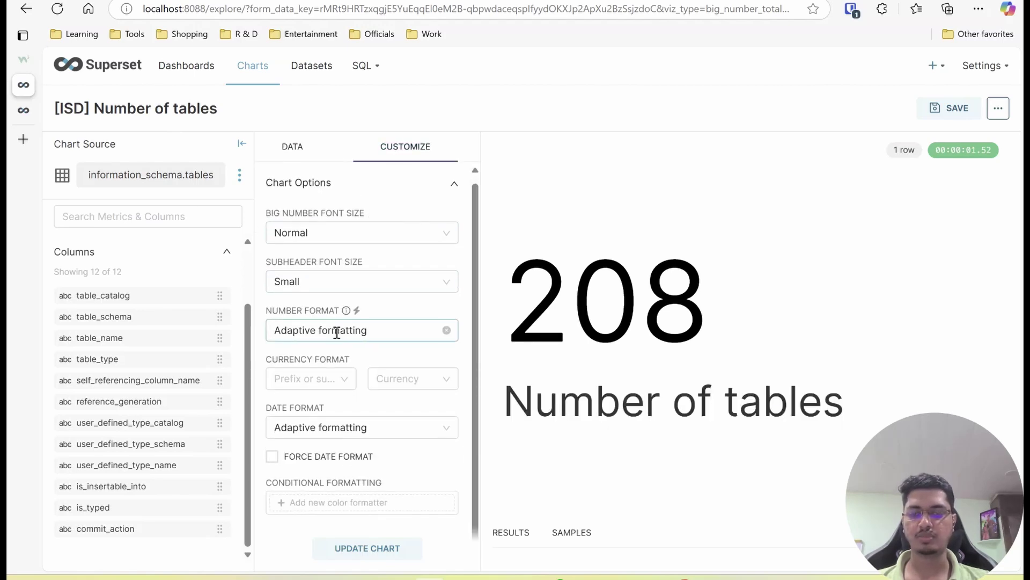
Save the chart to a new dashboard named "Information Schema Dashboard V2" and go to that dashboard
click(945, 108)
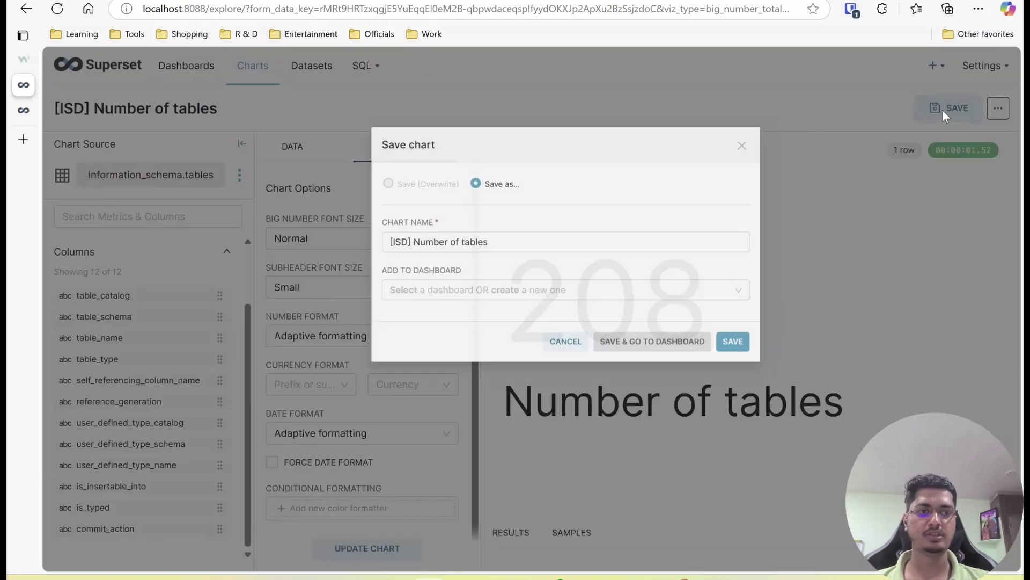
click(468, 306)
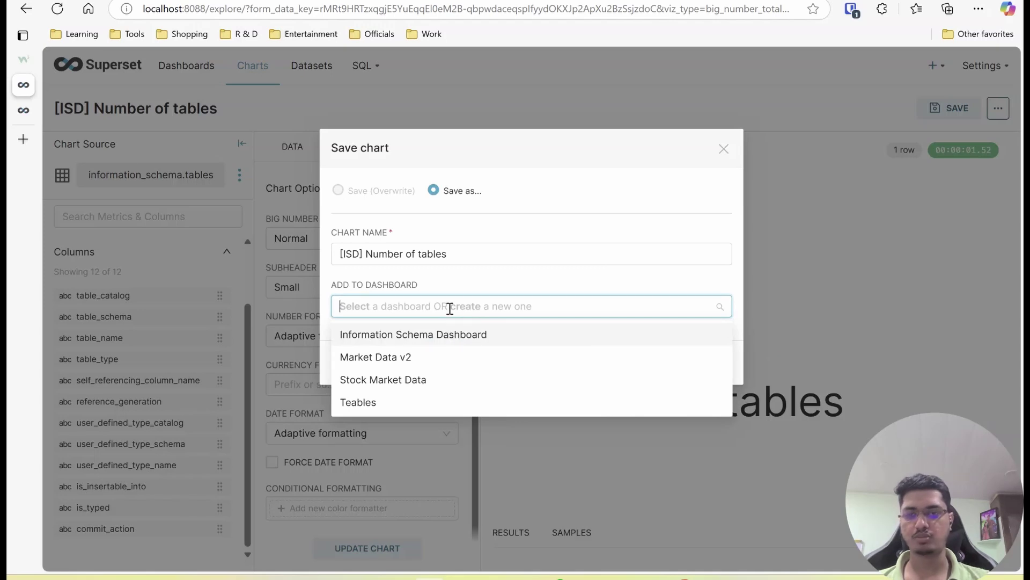
text(Informa)
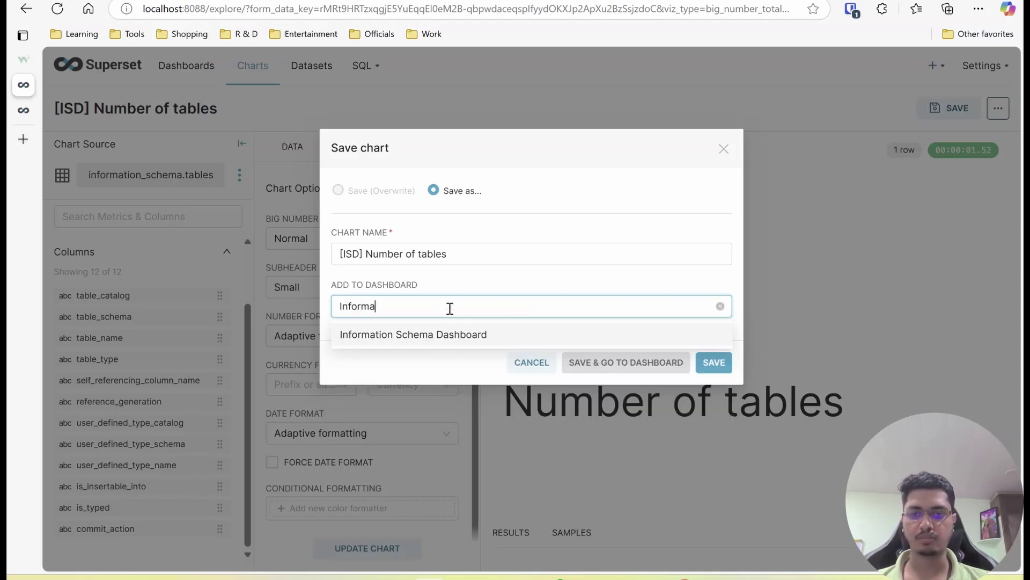
text(tion Schema Dashboard V2)
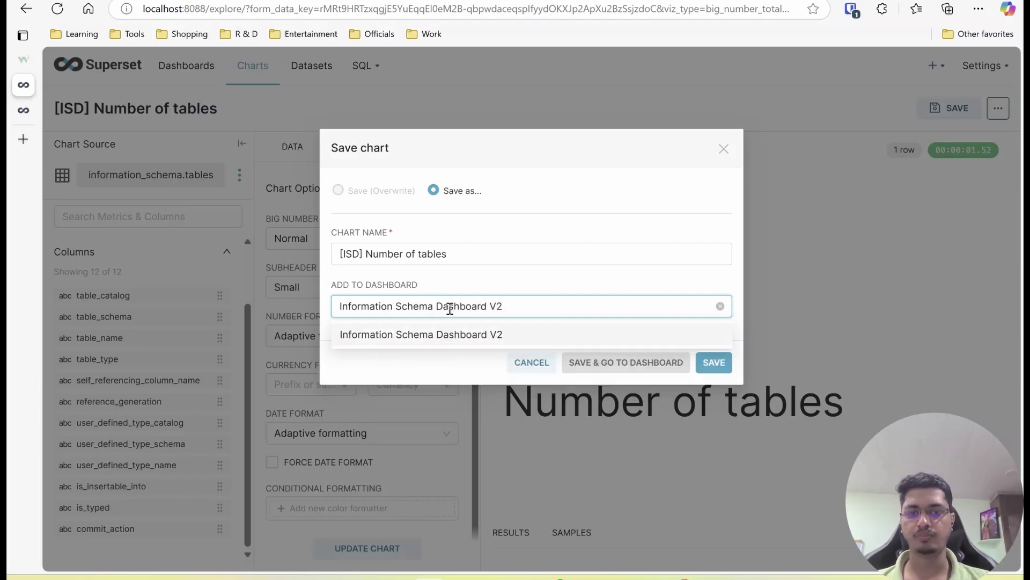
click(584, 335)
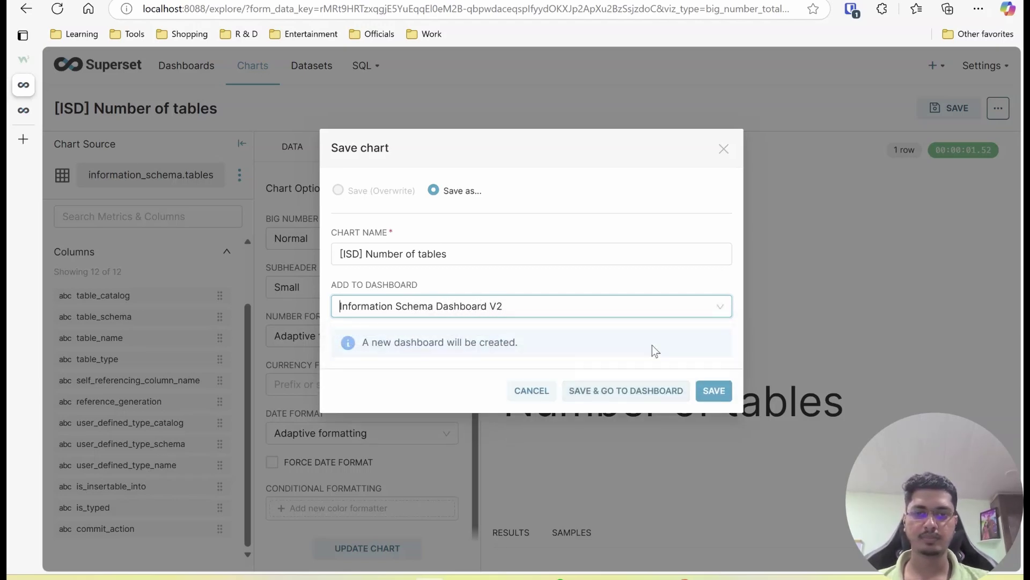
click(677, 394)
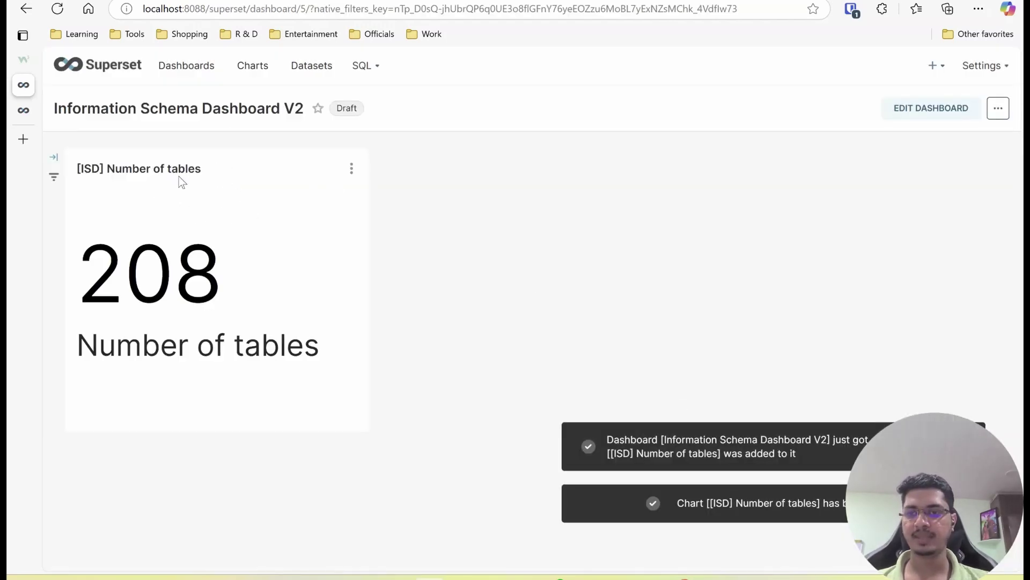
Shrink the "[ISD] Number of tables" chart in width and height on the dashboard and save the layout
click(945, 105)
drag(276, 429, 224, 356)
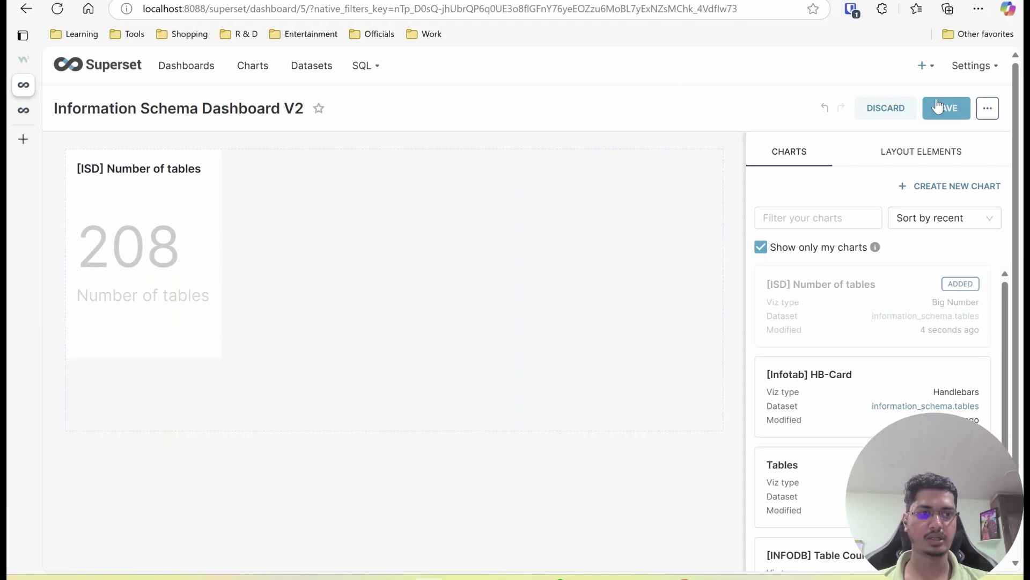
click(939, 106)
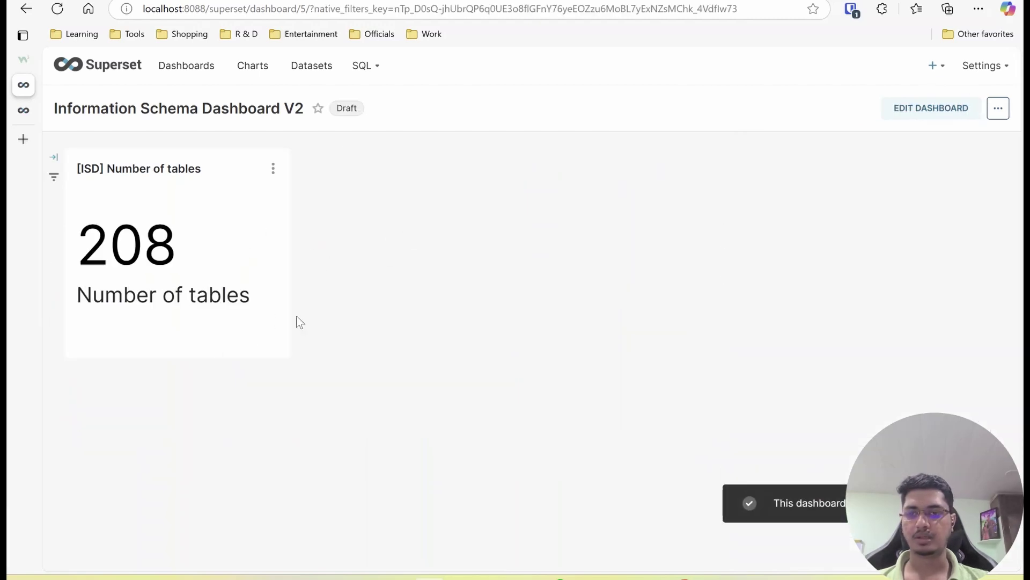
click(935, 107)
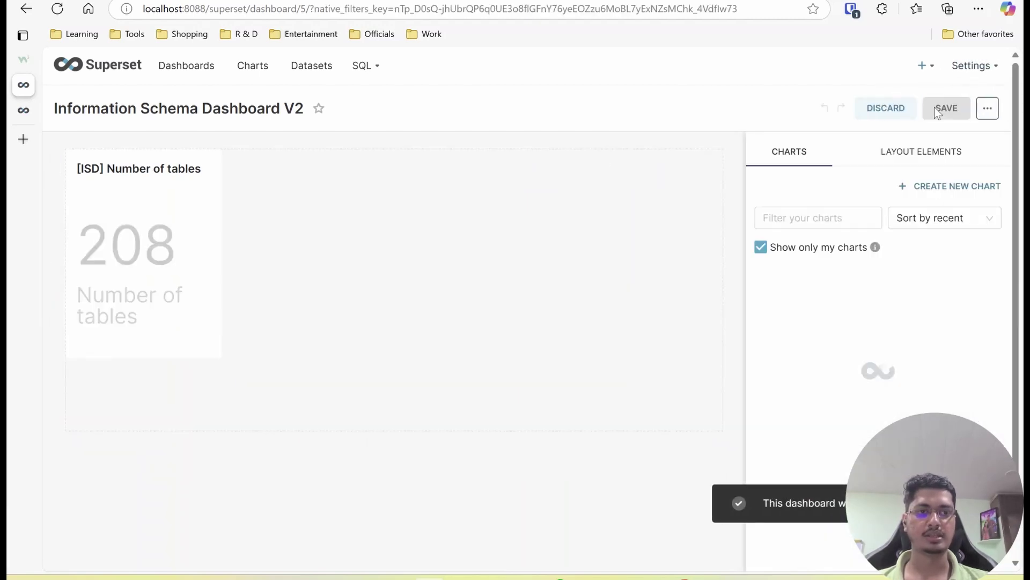
click(987, 108)
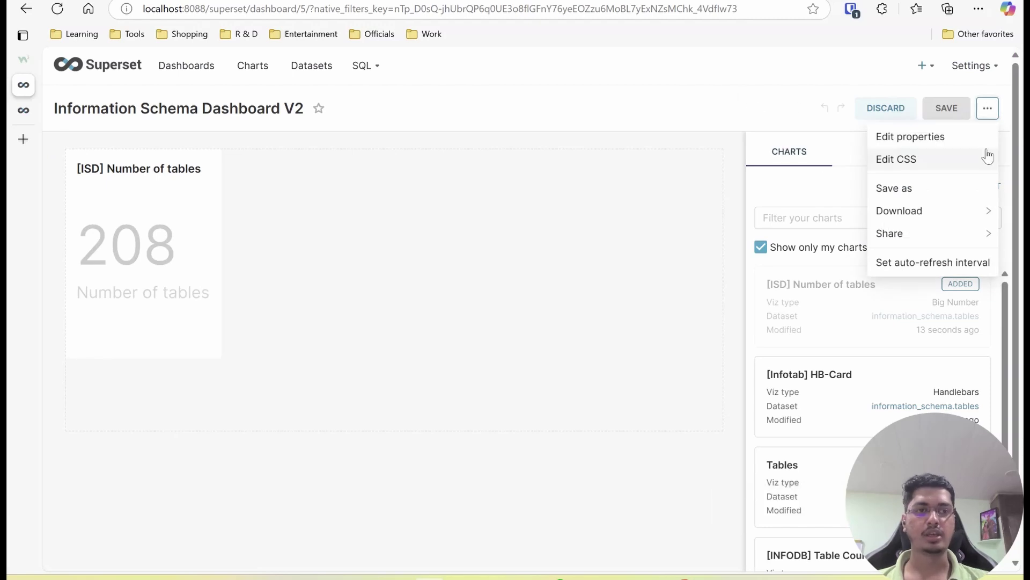
click(861, 108)
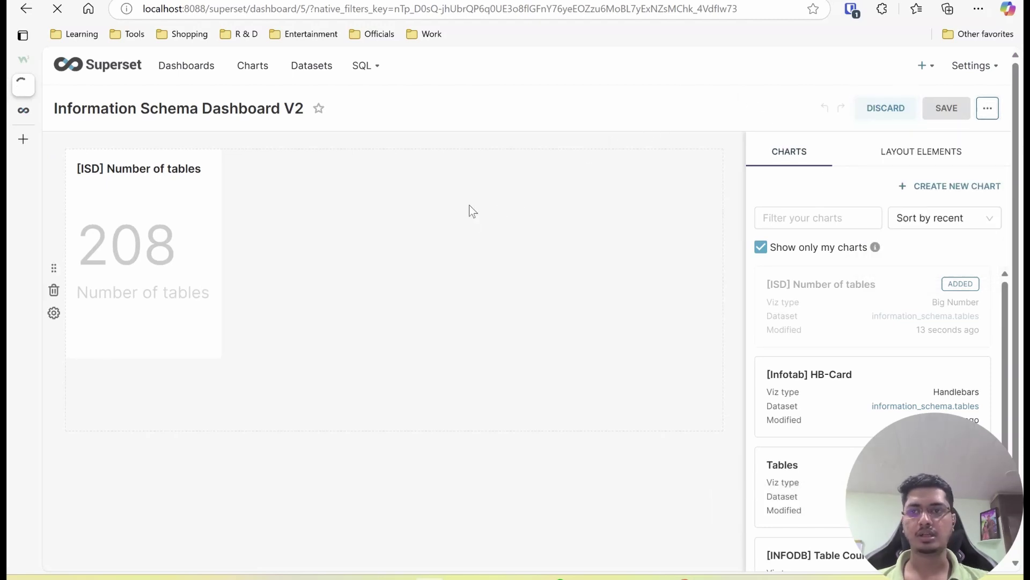
Open the browser's developer tools to inspect the dashboard page's elements
right_click(525, 185)
click(588, 544)
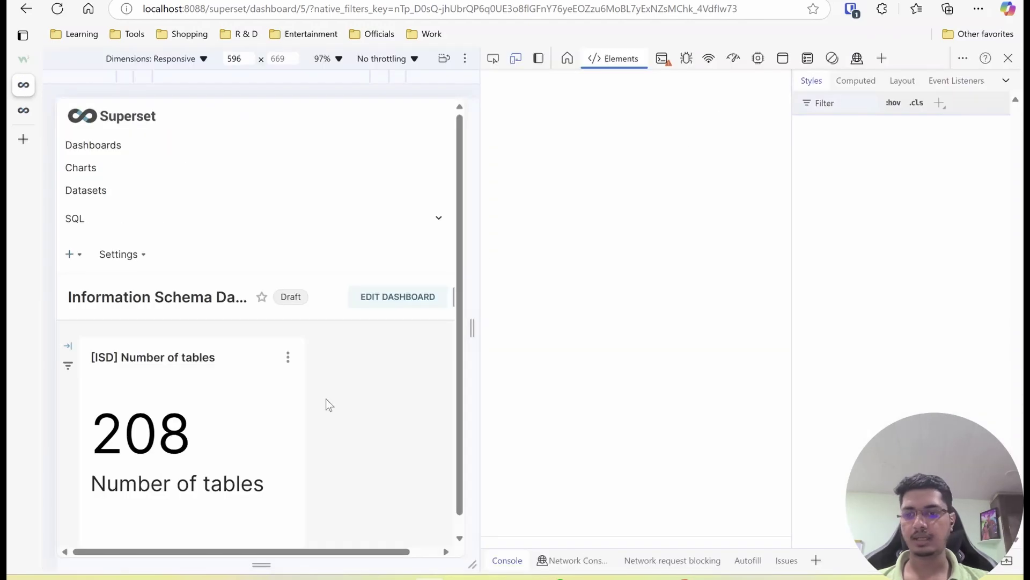
Inspect the "[ISD] Number of tables" chart card and copy its class name dashboard-chart-id-6 from the HTML
click(494, 59)
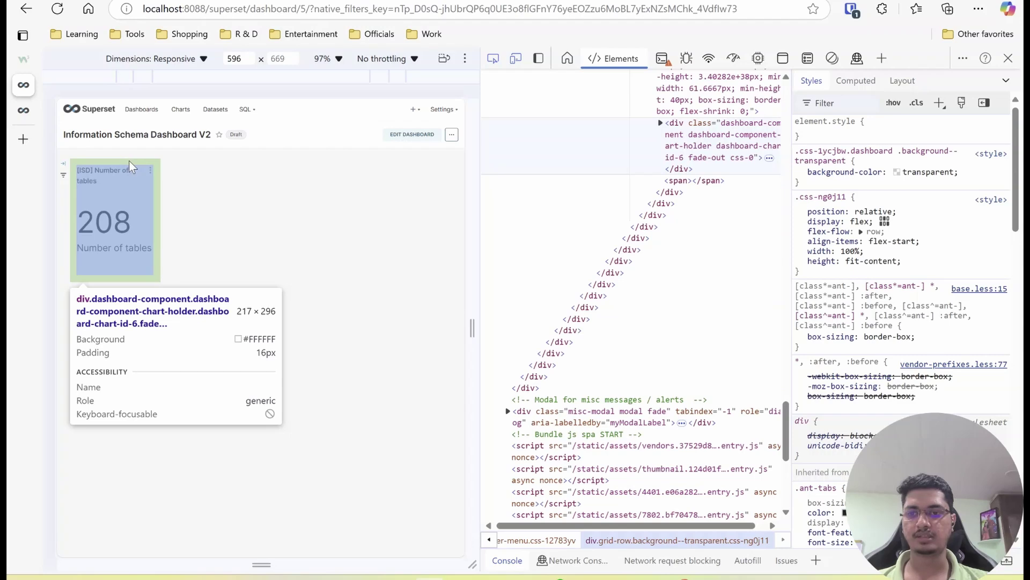
click(128, 160)
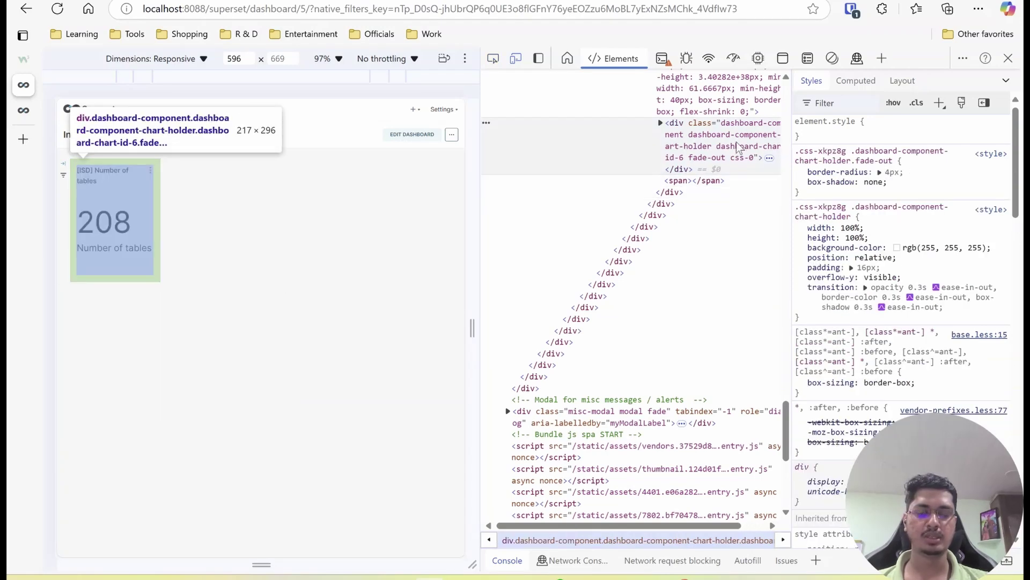
scroll(736, 142, right, 1)
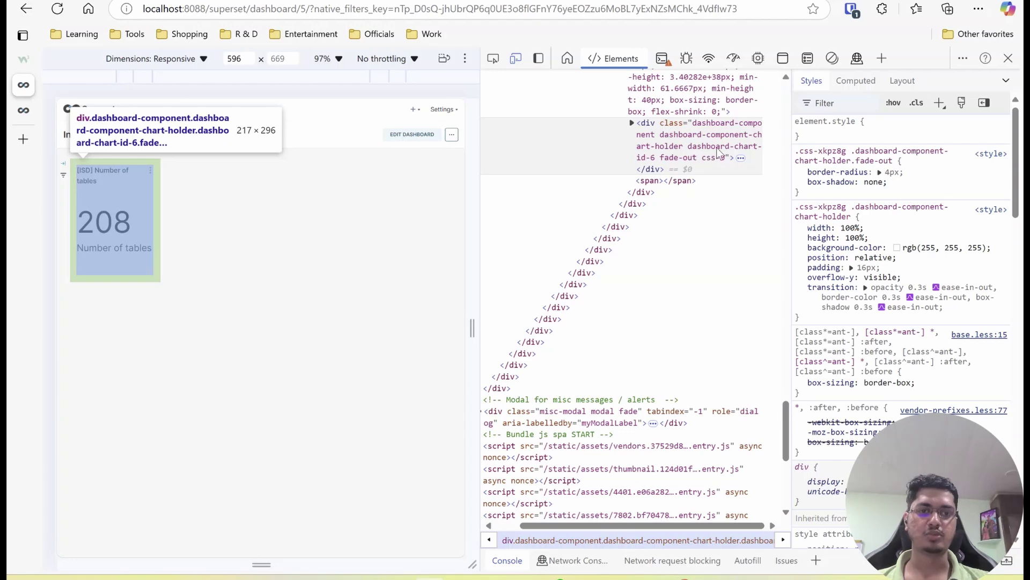
double_click(691, 147)
right_click(690, 146)
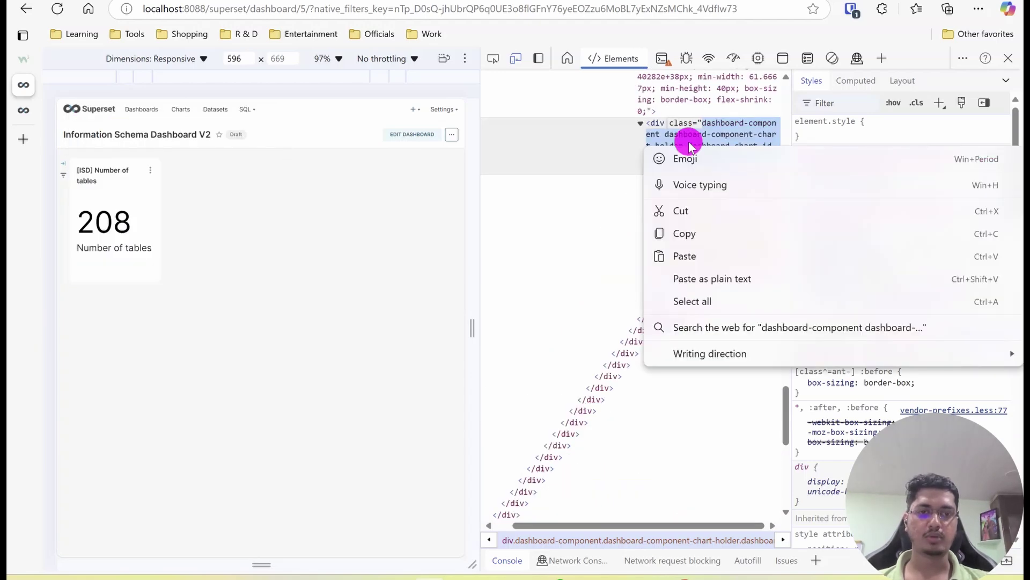
key(Escape)
click(690, 147)
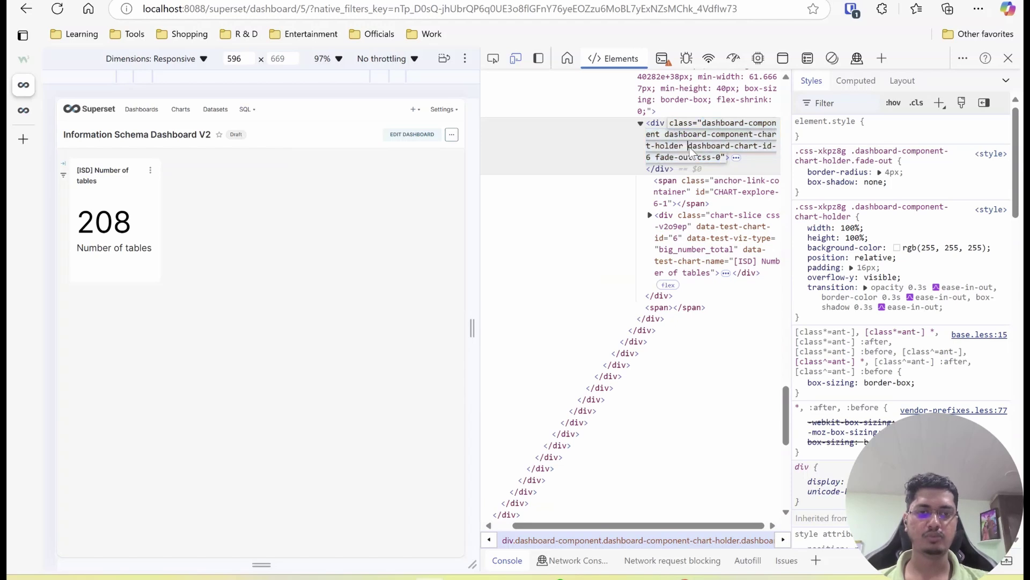
shift+click(654, 159)
key(ctrl+c)
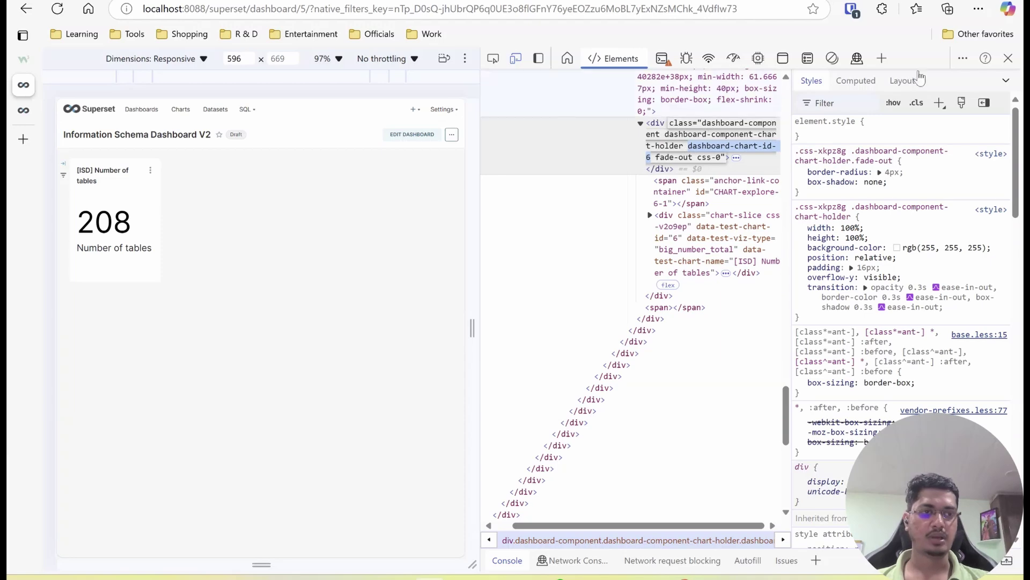
click(1006, 59)
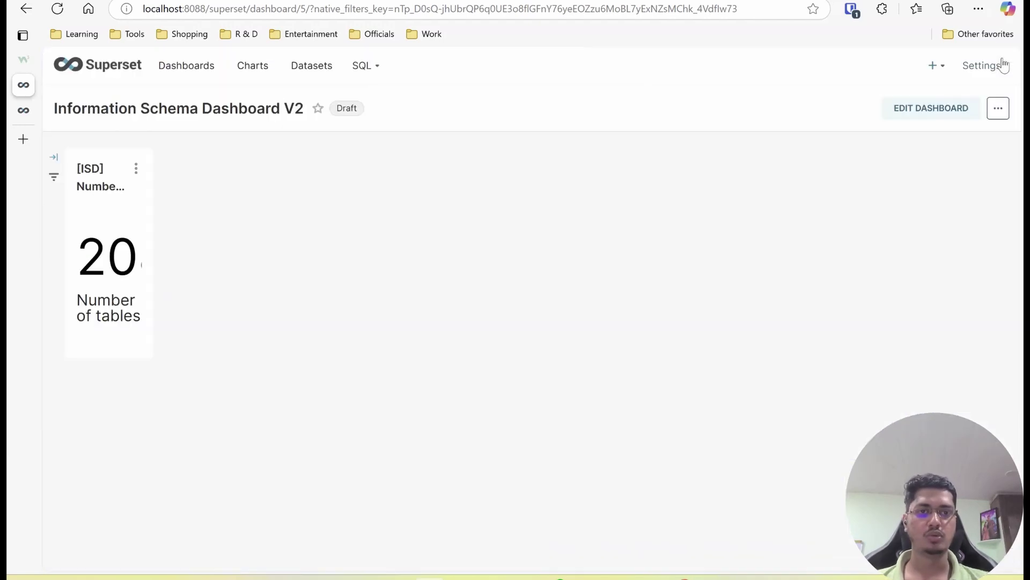
click(913, 119)
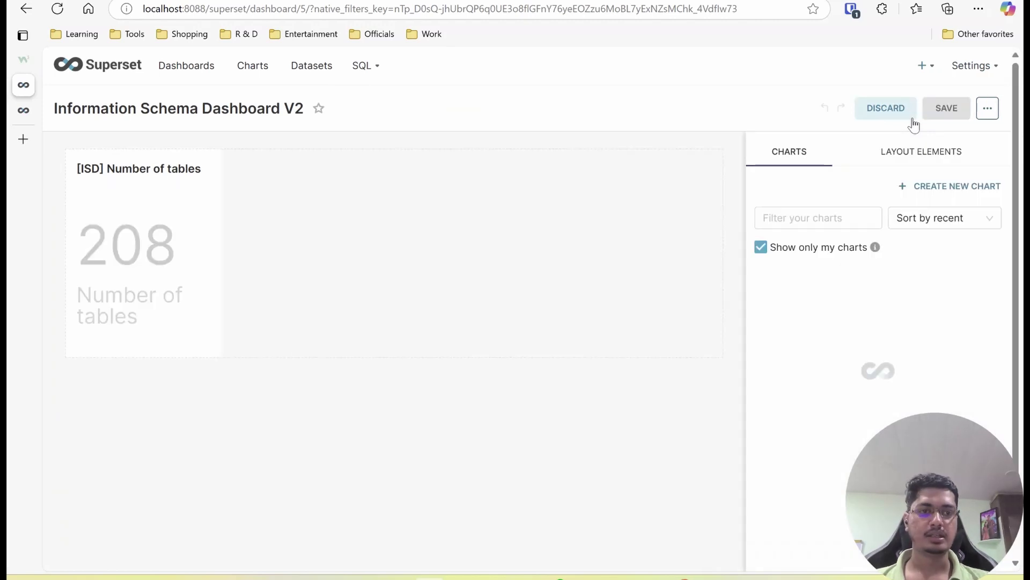
click(876, 115)
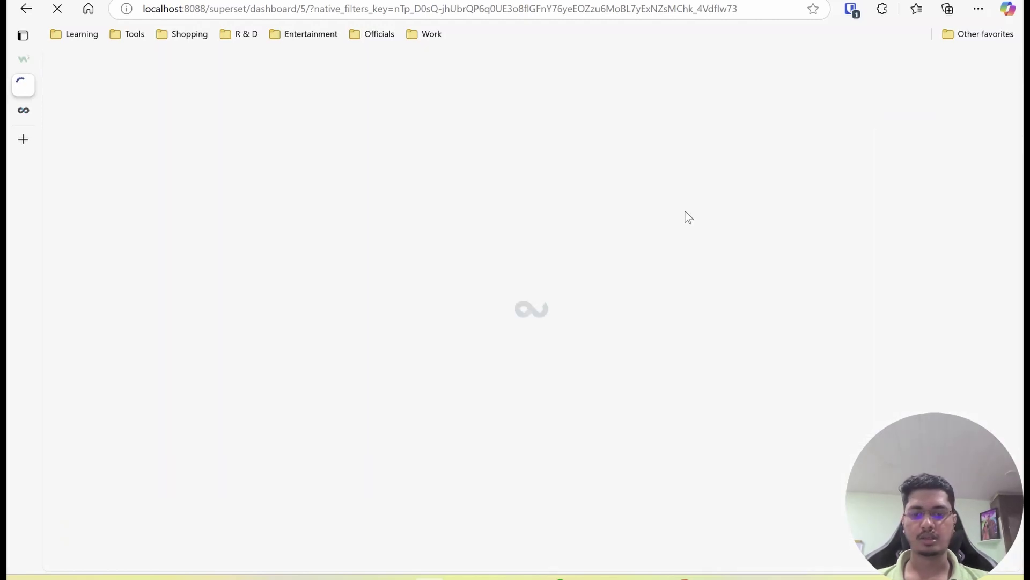
Open Notepad and paste the copied class name dashboard-chart-id-6 as a note
key(super+r)
key(Escape)
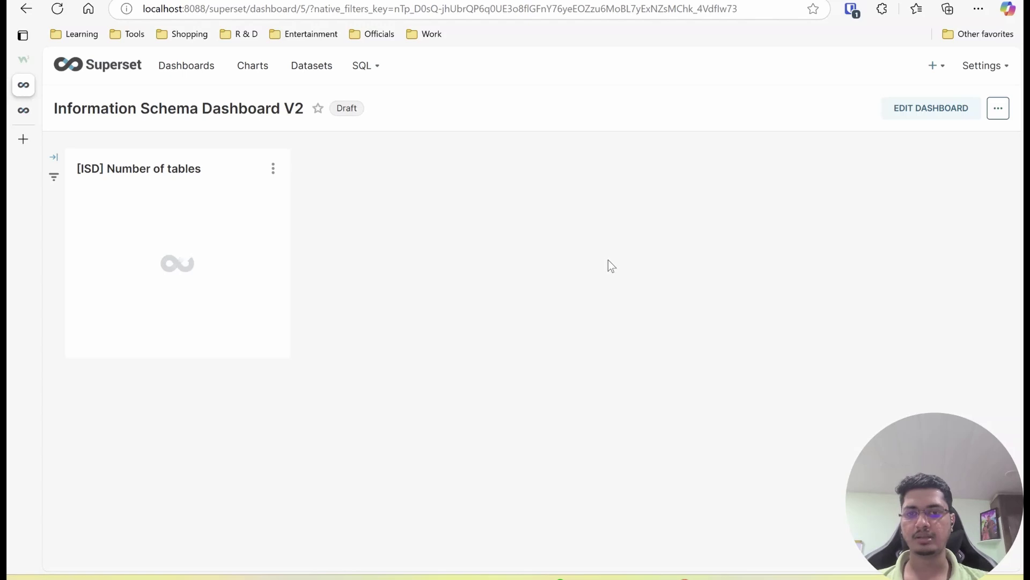
key(ctrl+v)
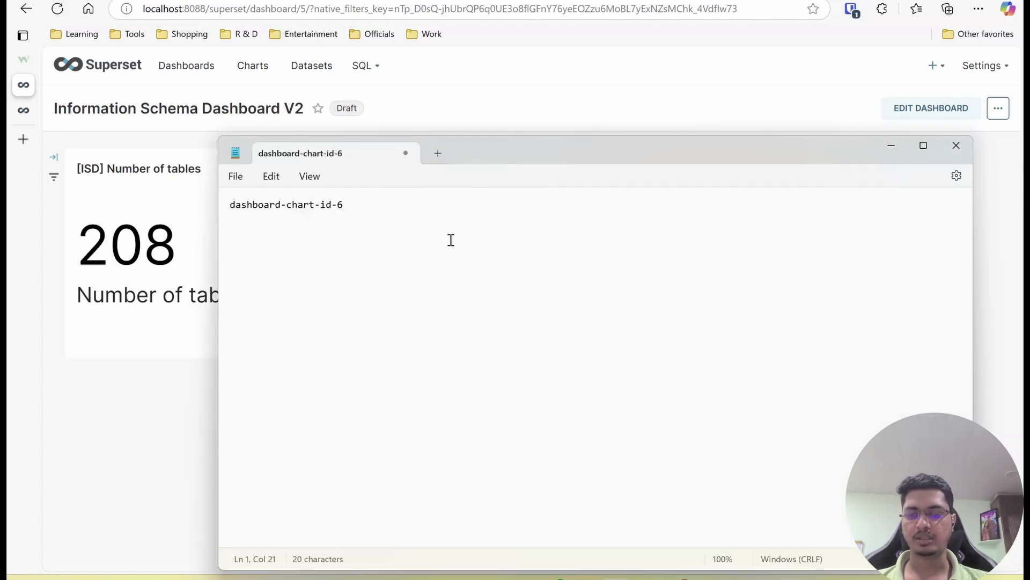
key(super+Down)
Inspect the card's big number and label elements in the browser's developer tools to find their class names
right_click(566, 204)
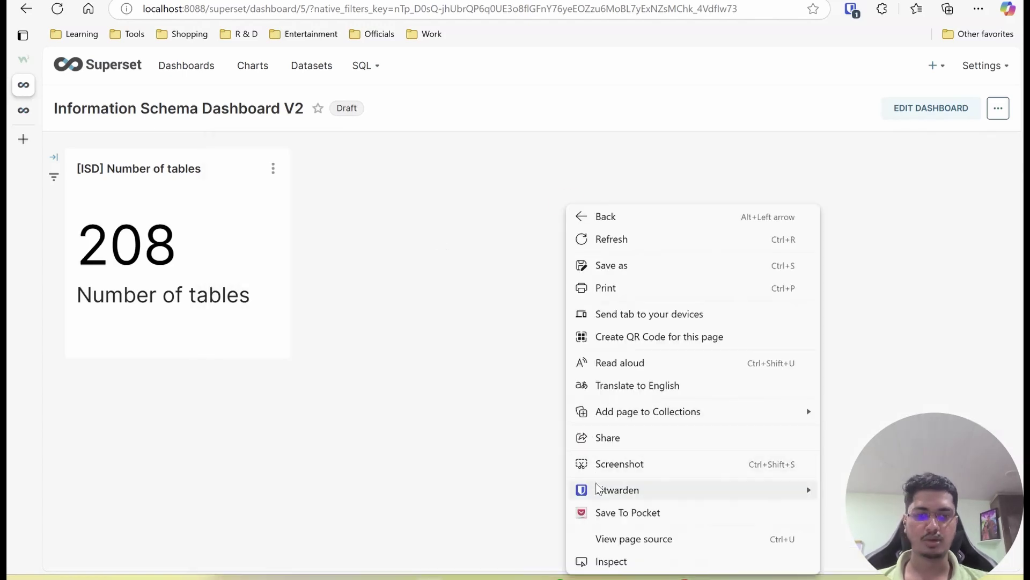
click(614, 559)
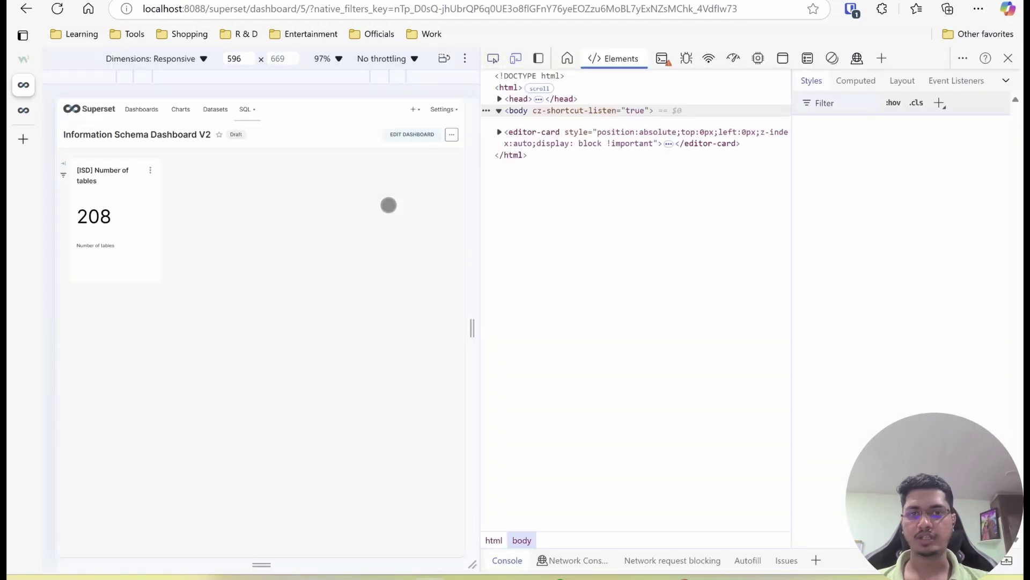
click(494, 58)
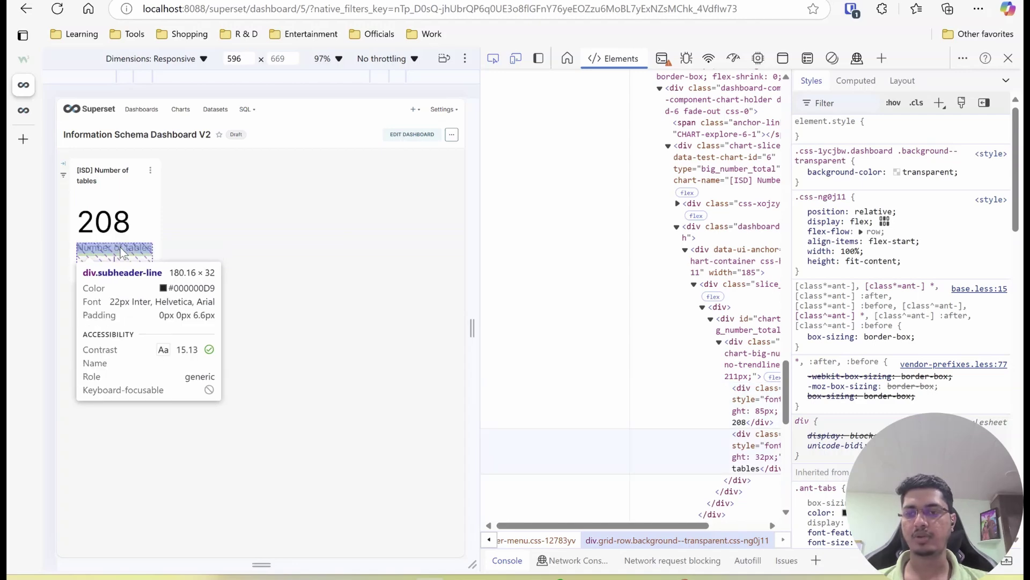
Switch to Notepad and add header-line and subheader-line on separate lines below the chart's class name
key(alt+Tab)
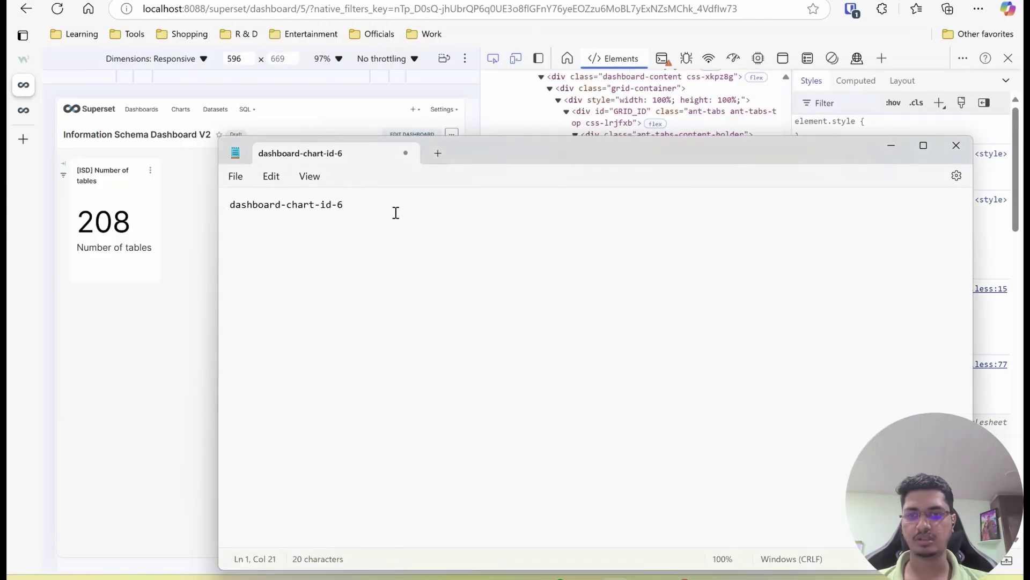
text(head)
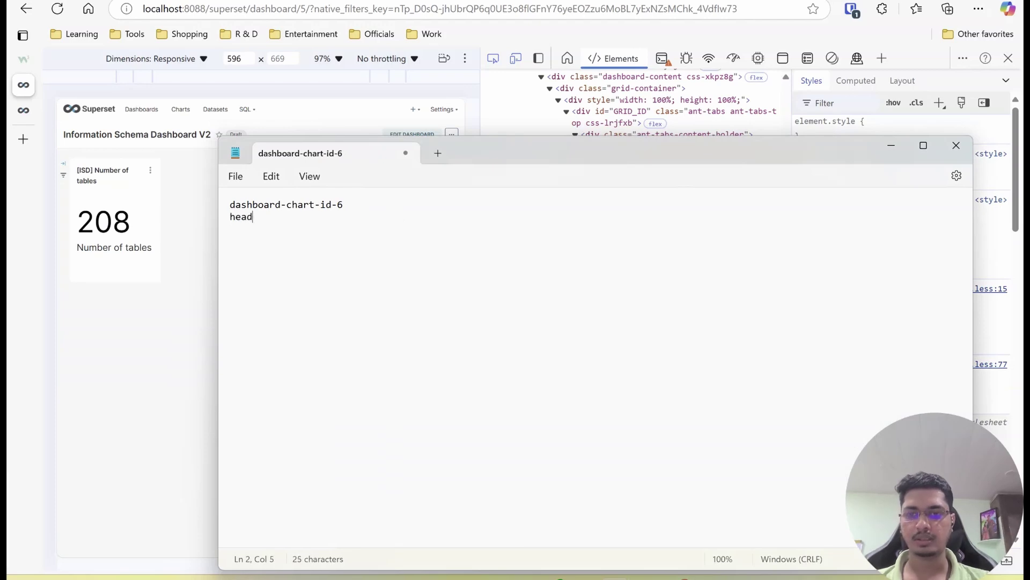
text(er-line)
key(Return)
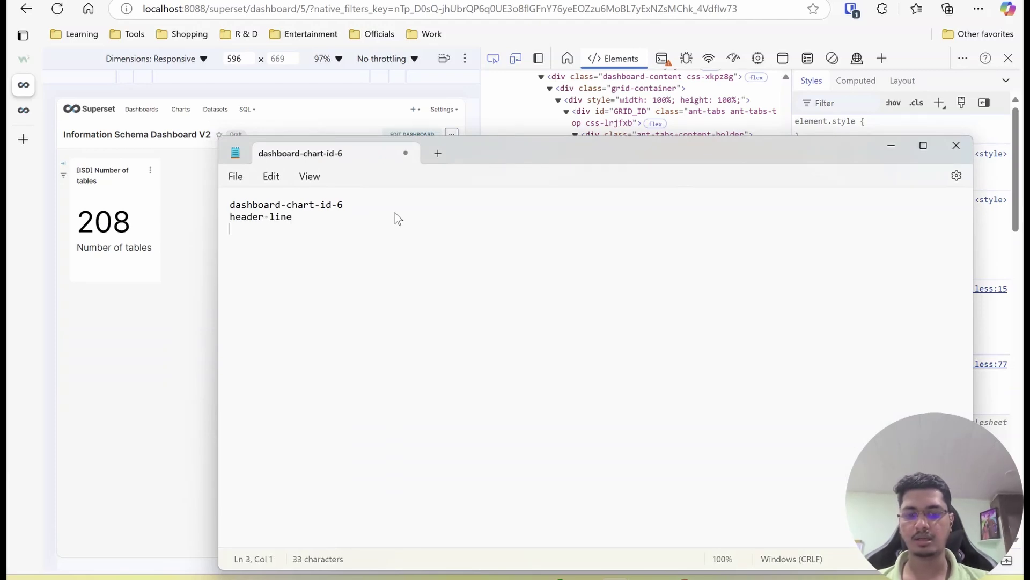
text(subheader-line)
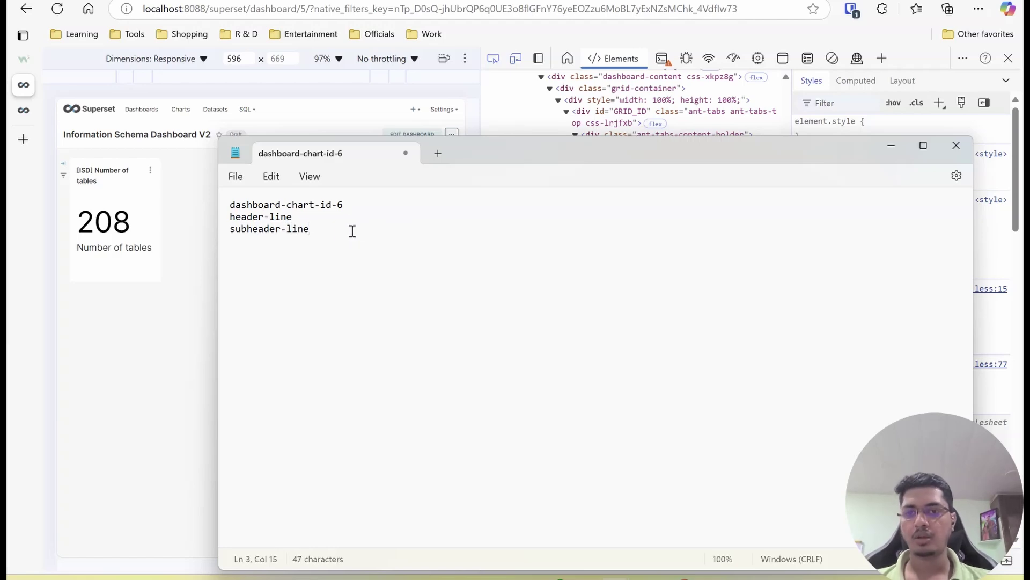
key(ctrl+a)
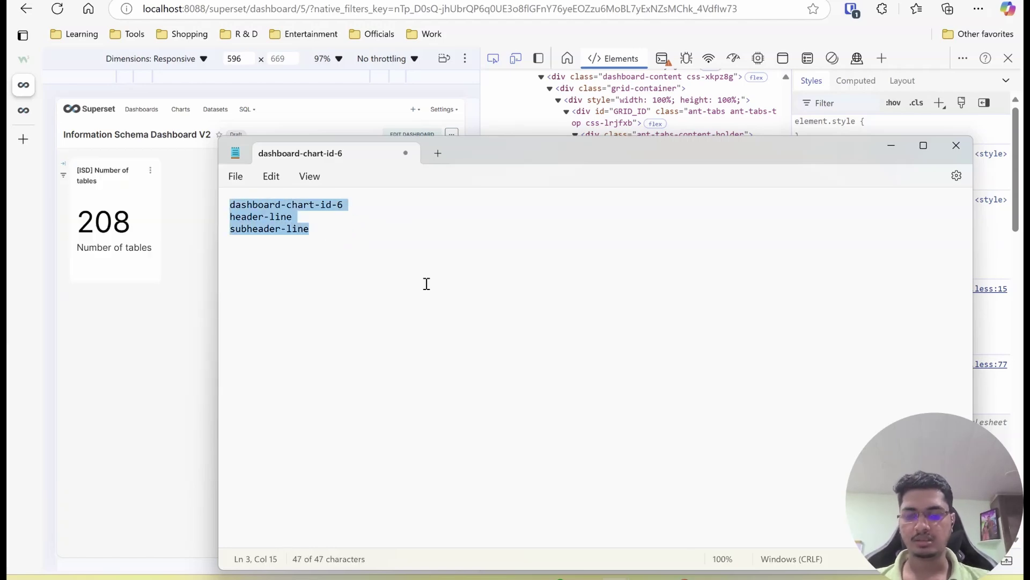
key(alt+Tab)
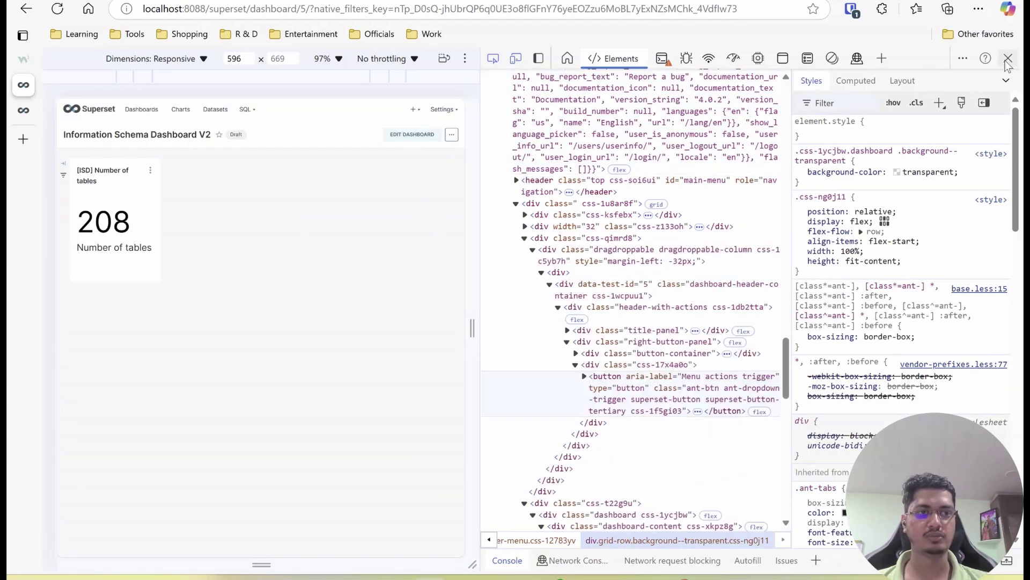
Close the developer tools, edit the dashboard, and enter the selector .dashboard-chart-id-6 in its live CSS editor
click(1008, 59)
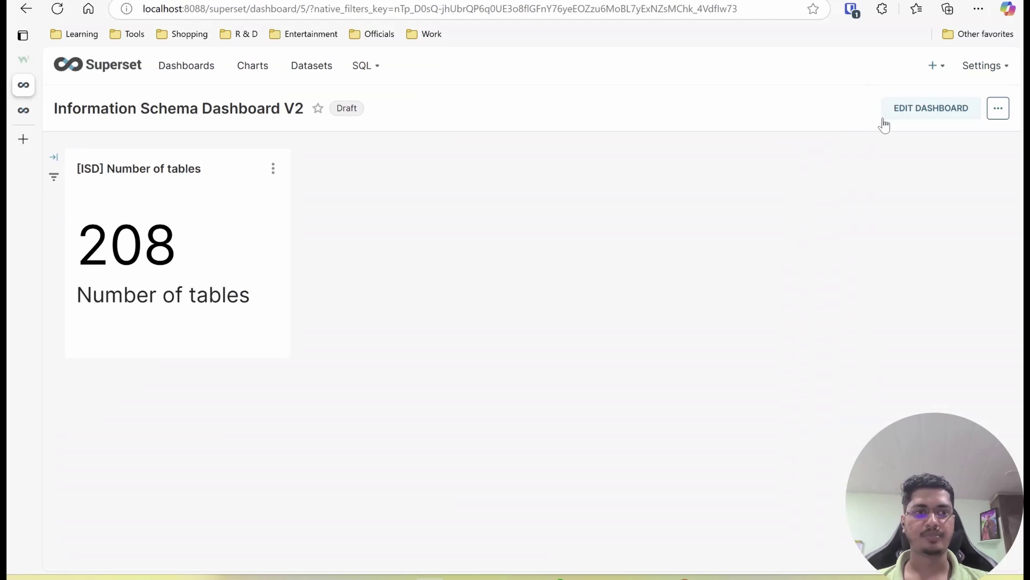
click(885, 113)
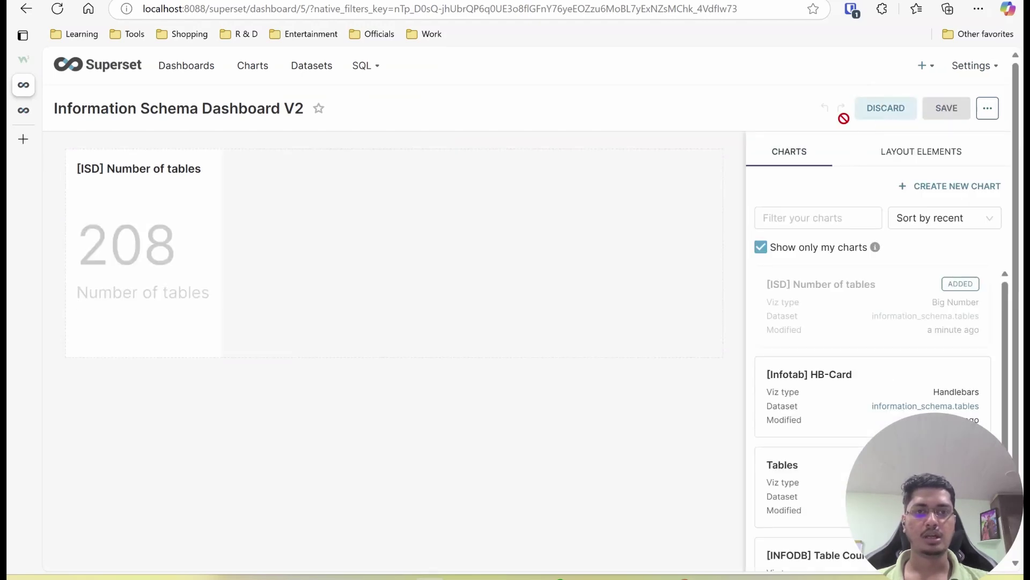
mouse_move(578, 231)
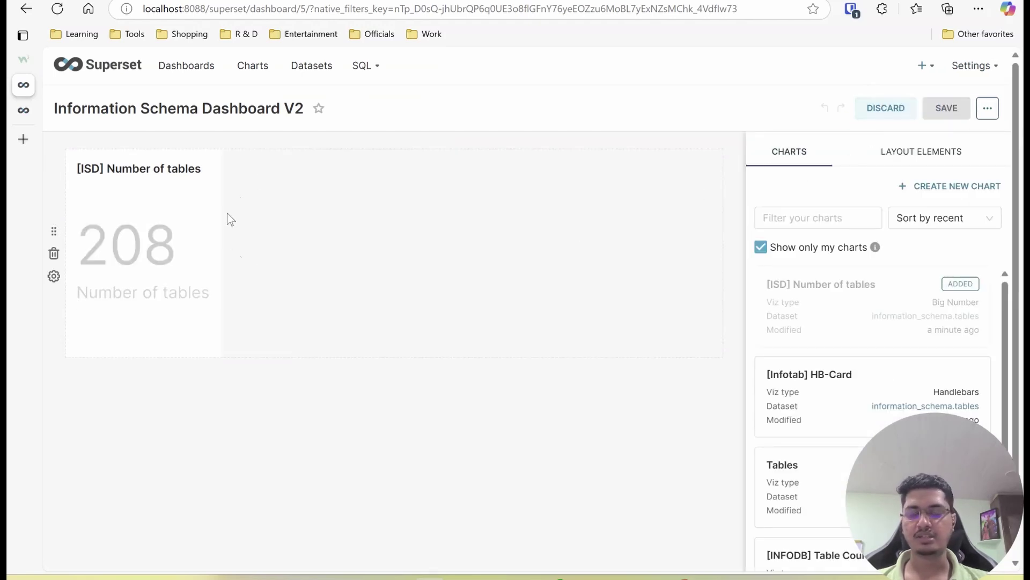
mouse_move(167, 186)
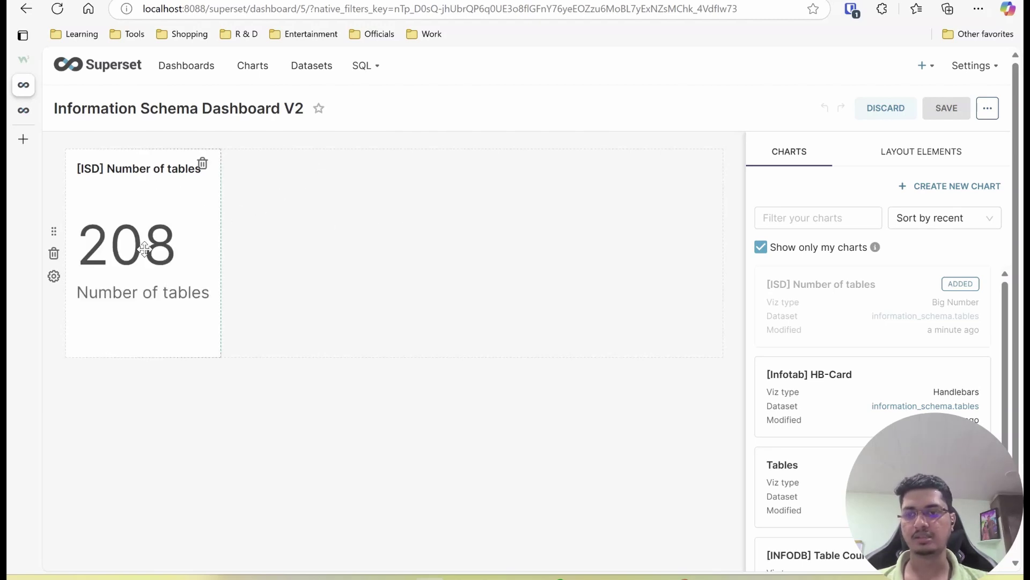
mouse_move(966, 67)
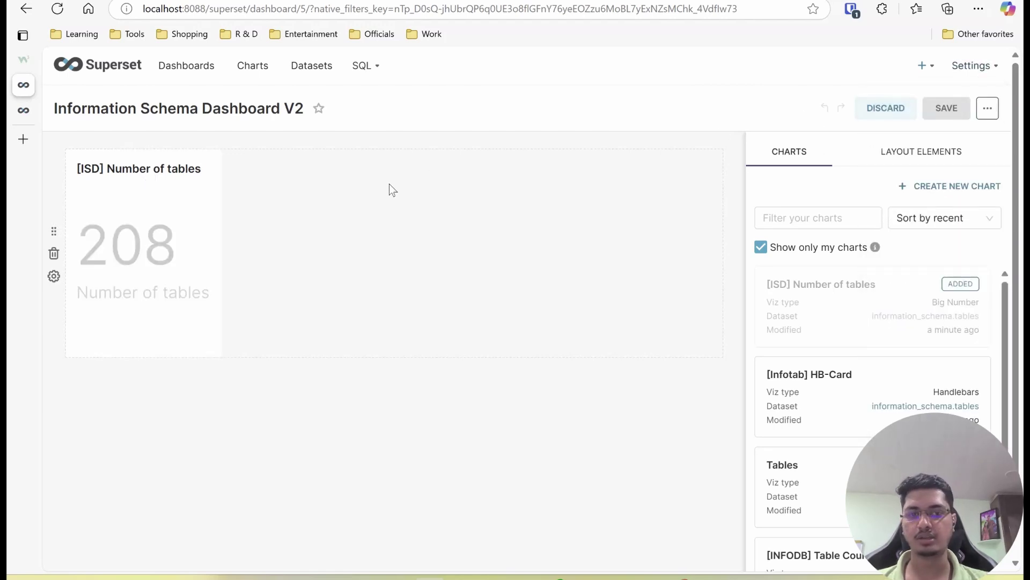
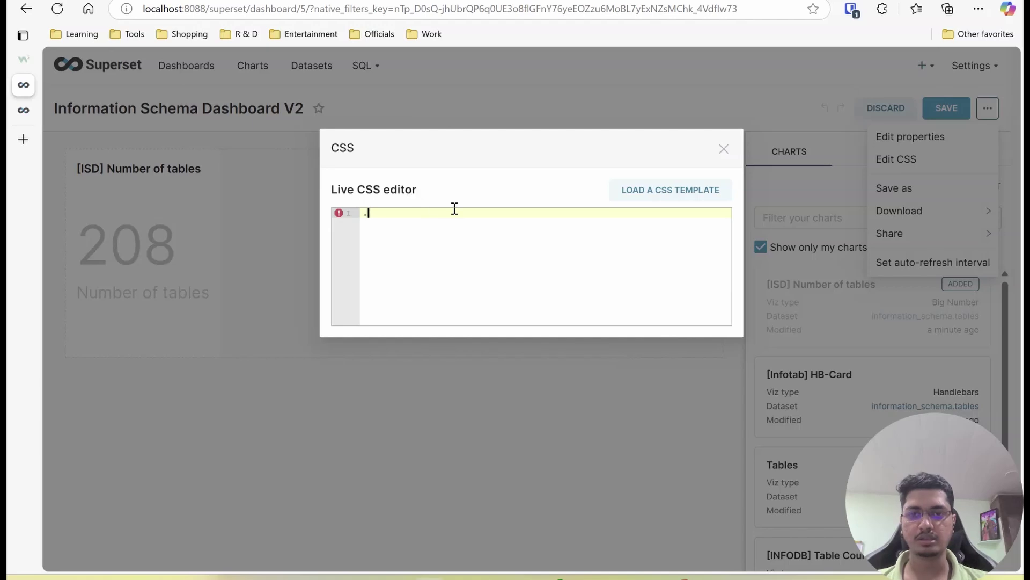
click(454, 213)
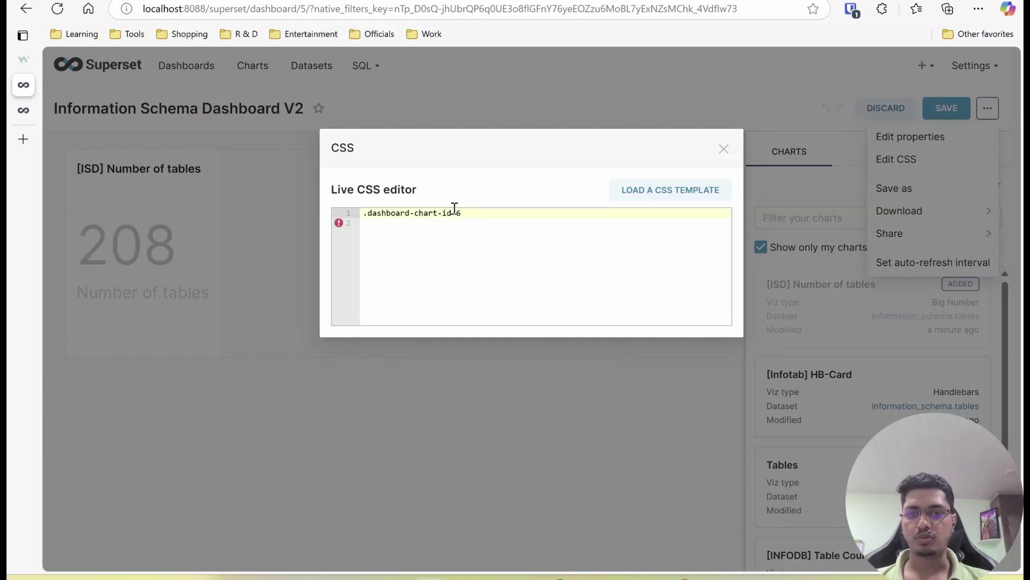
double_click(369, 191)
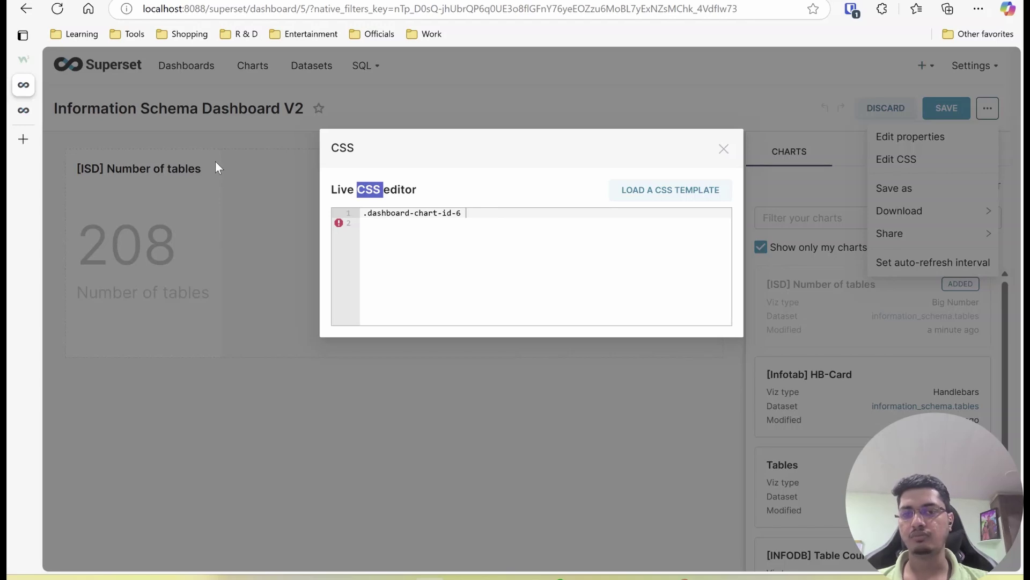
drag(483, 214, 361, 213)
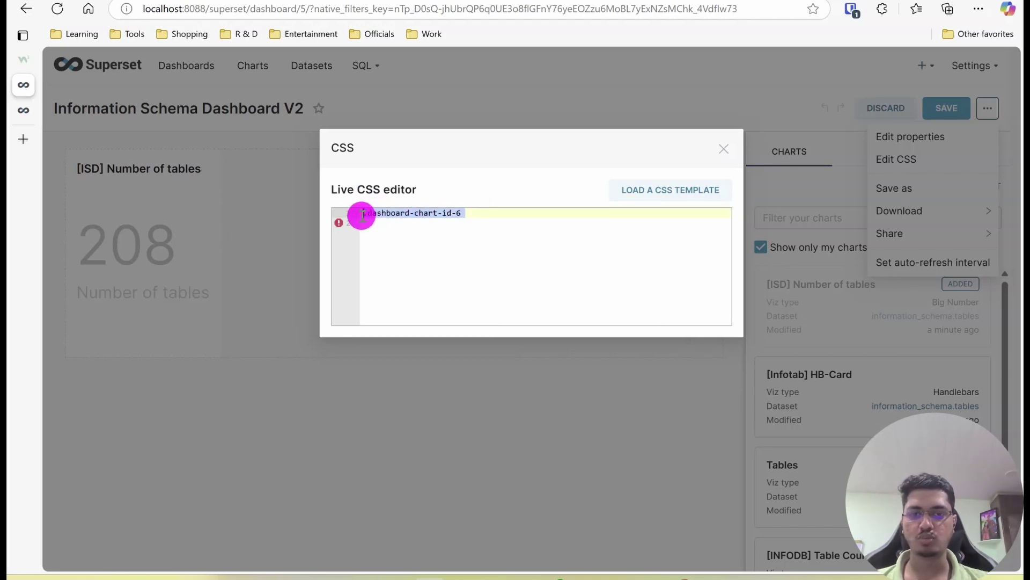
click(471, 214)
drag(465, 213, 354, 212)
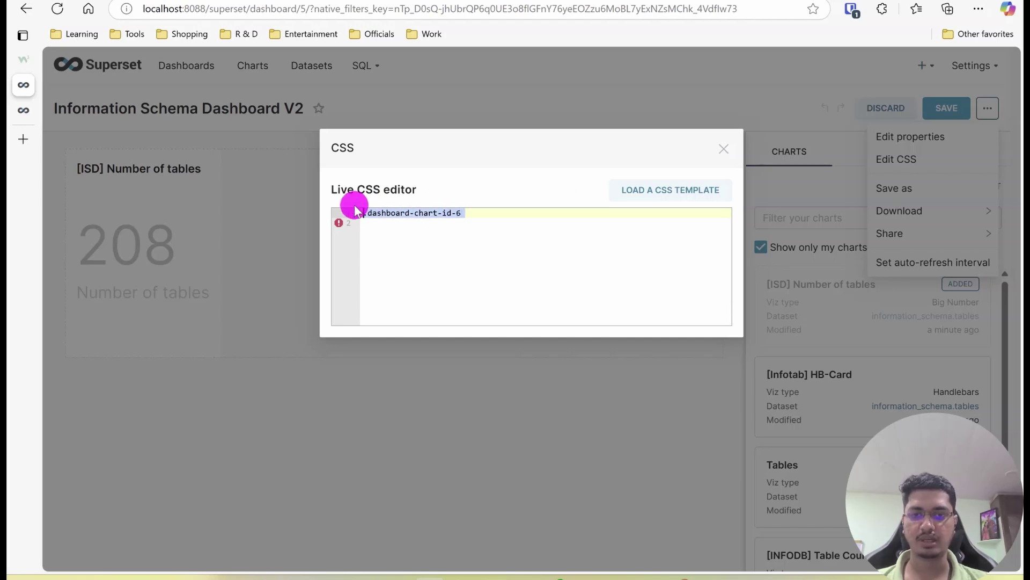
click(462, 214)
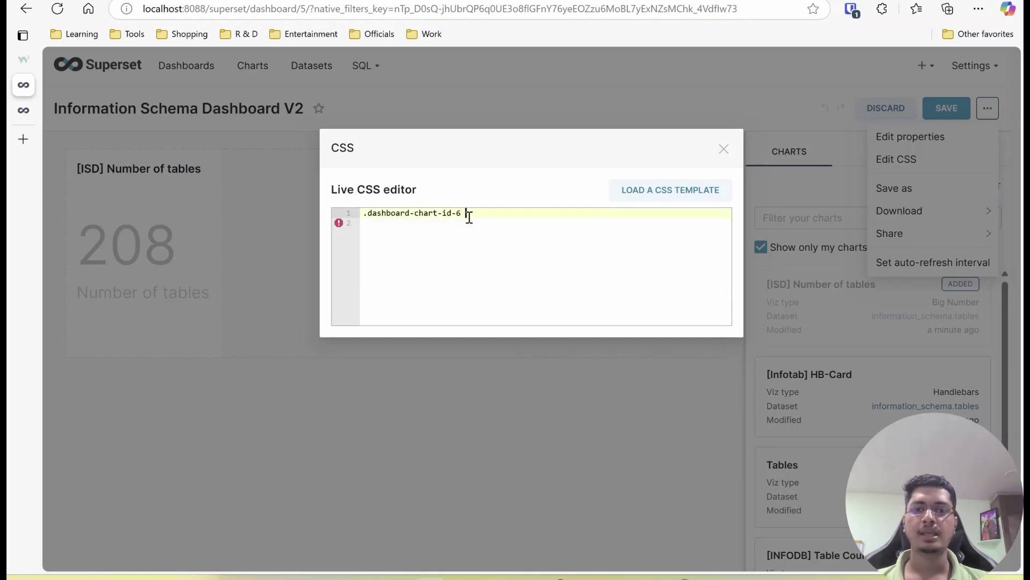
Switch to Notepad and copy the class name header-line from the notes
key(alt+Tab)
drag(320, 219, 231, 213)
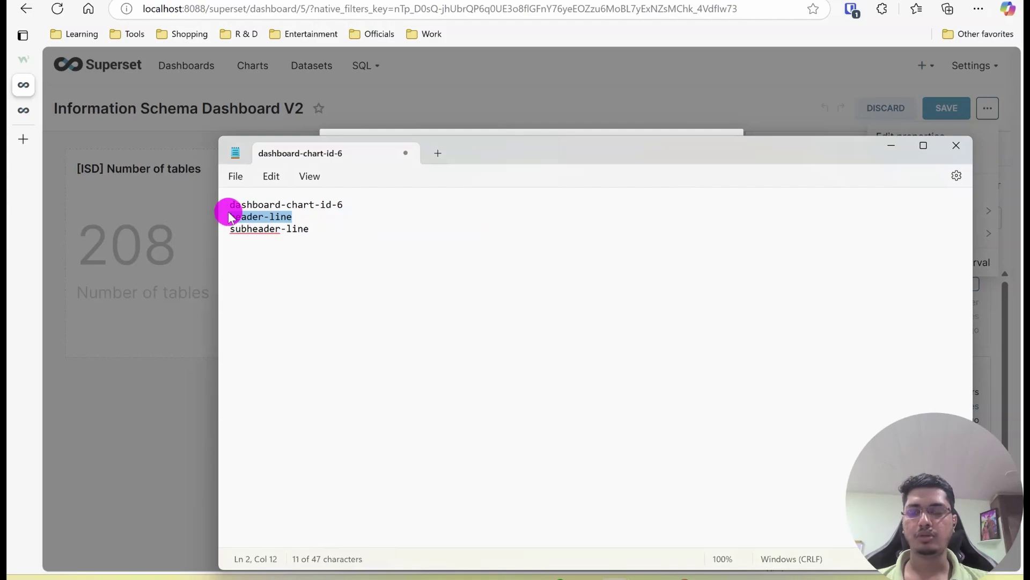
key(alt+Tab)
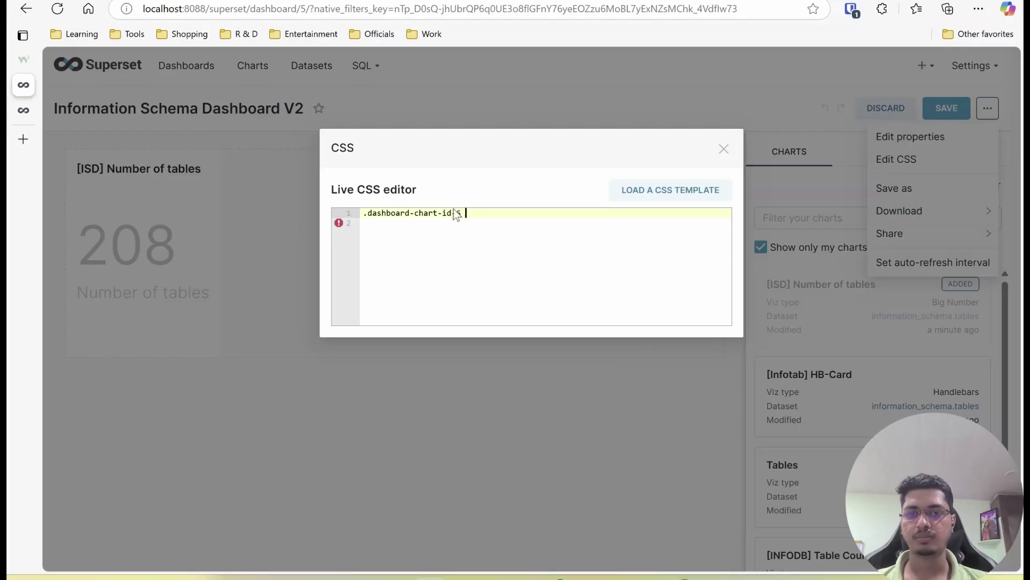
key(alt+Tab)
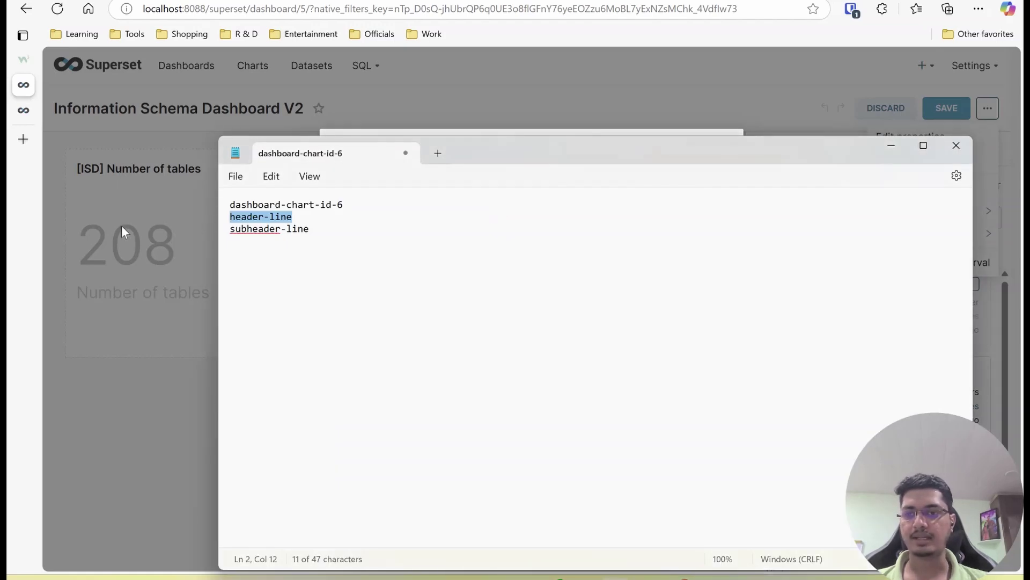
click(293, 218)
drag(292, 218, 218, 214)
key(ctrl+c)
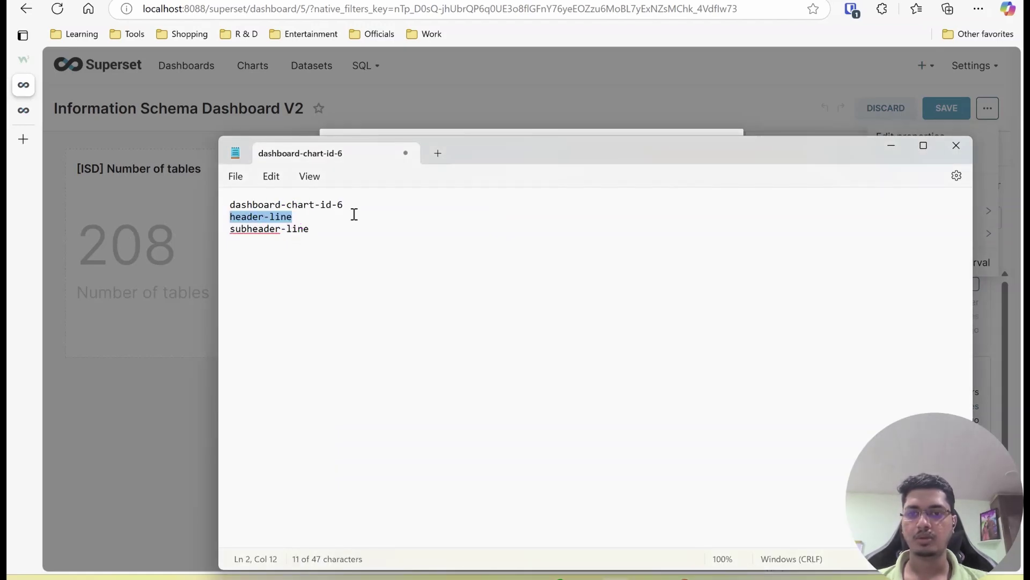
Switch back to Superset and complete the .dashboard-chart-id-6 .header-line rule with a font-size of 28px
key(alt+Tab)
text(.)
key(ctrl+v)
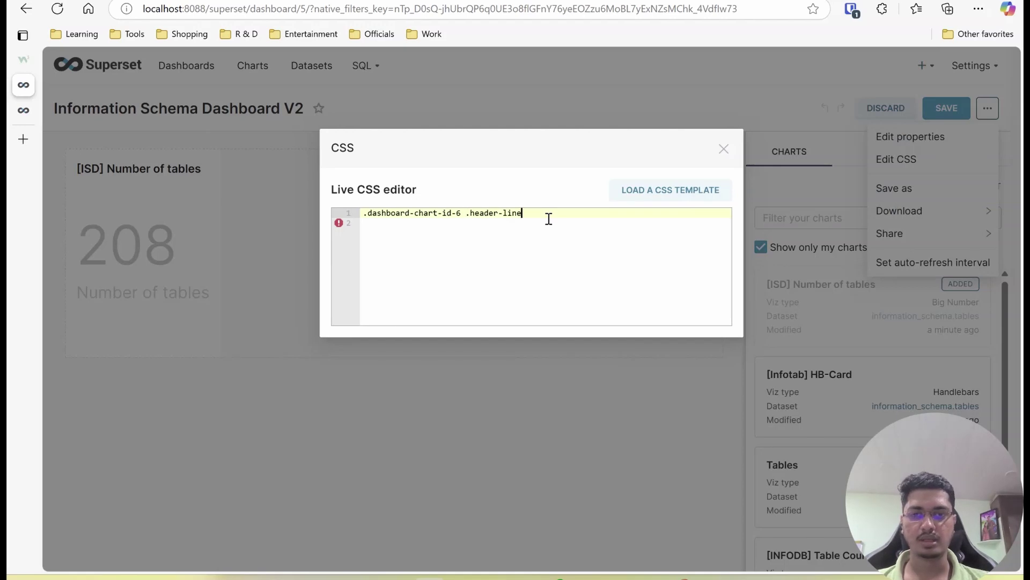
text({)
key(Return)
text(f)
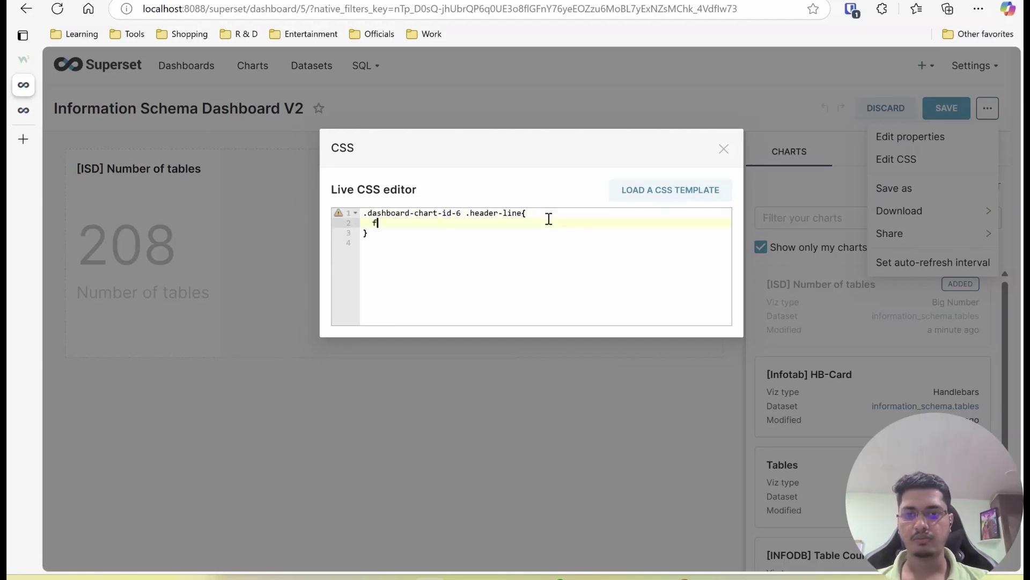
text(ont-size:)
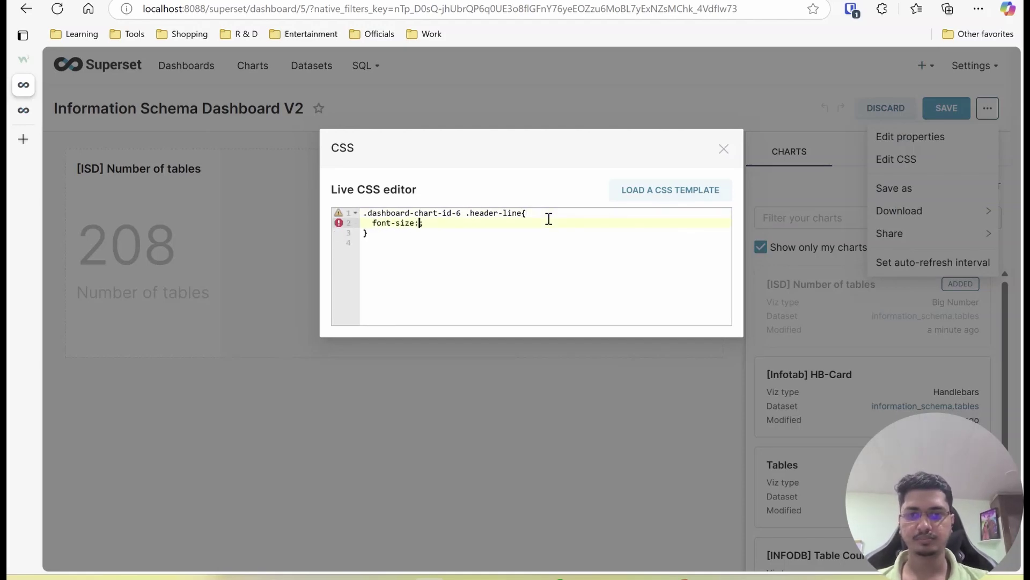
text(20)
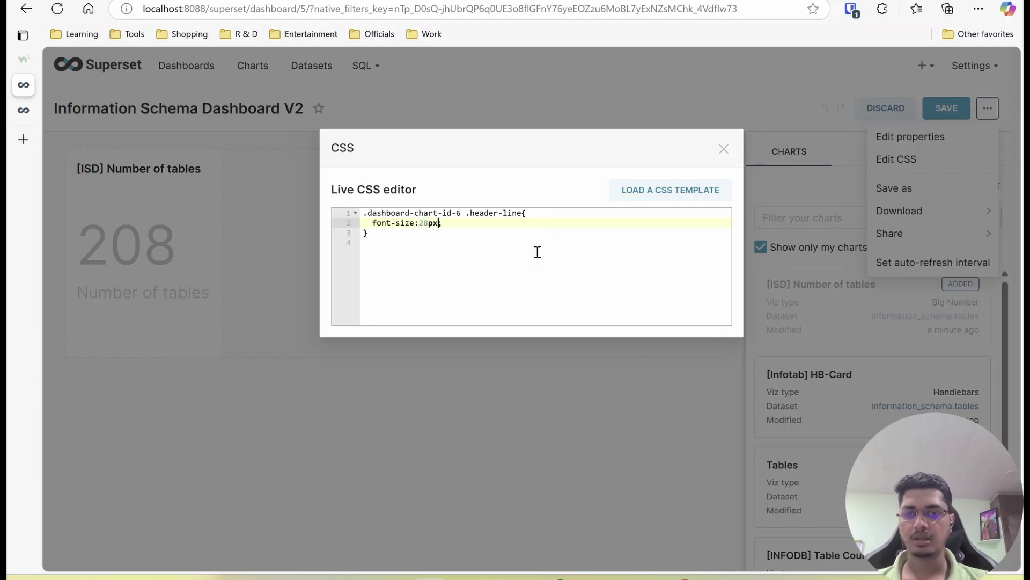
click(463, 233)
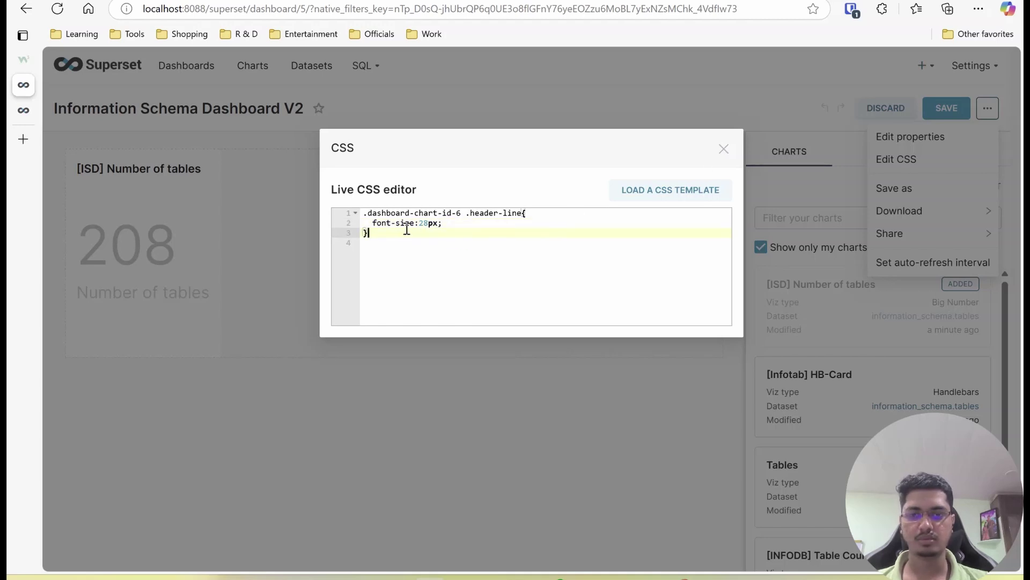
drag(372, 222, 452, 221)
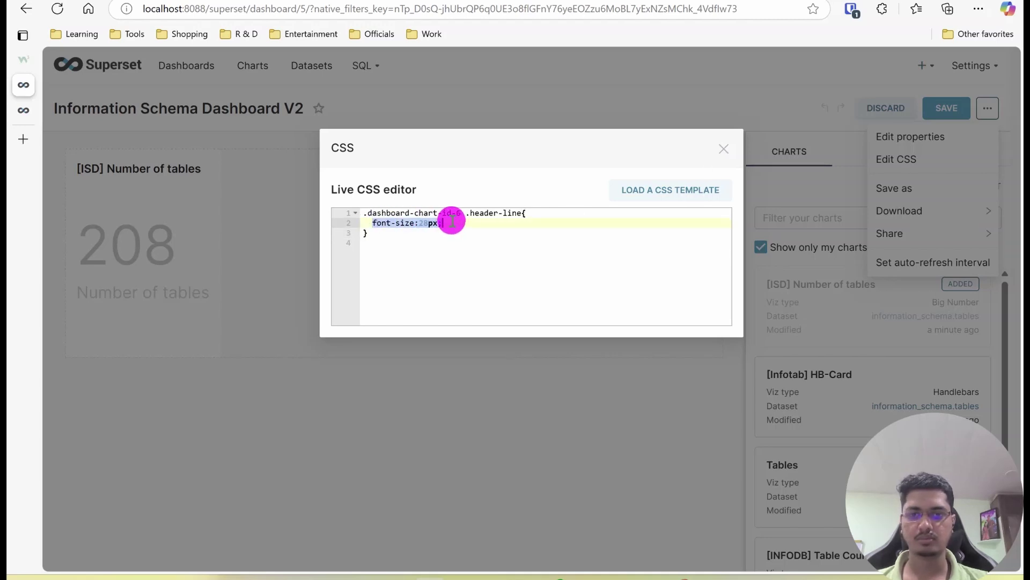
key(Left)
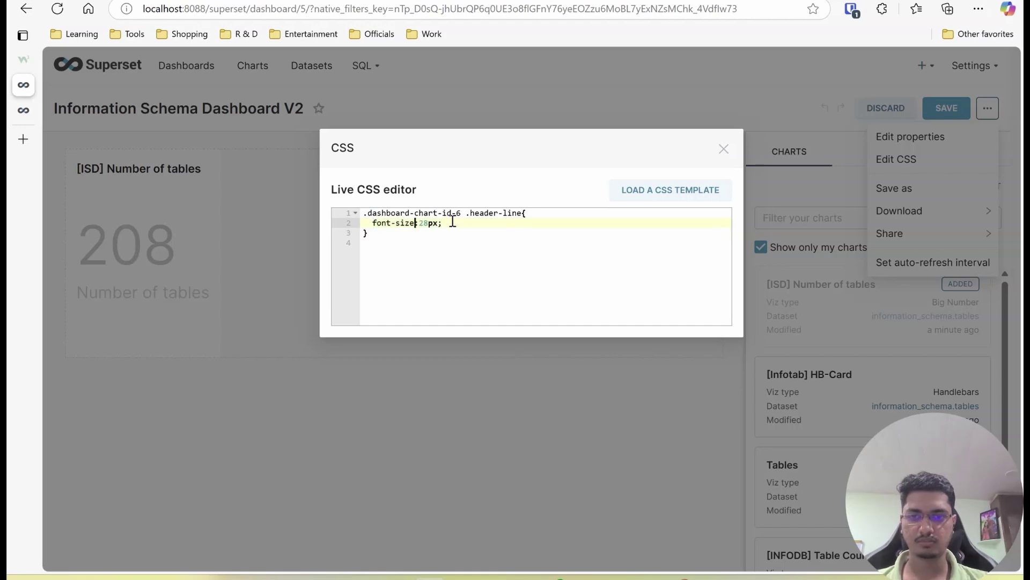
text(")
key(Right)
key(Right)
key(Right)
key(Right)
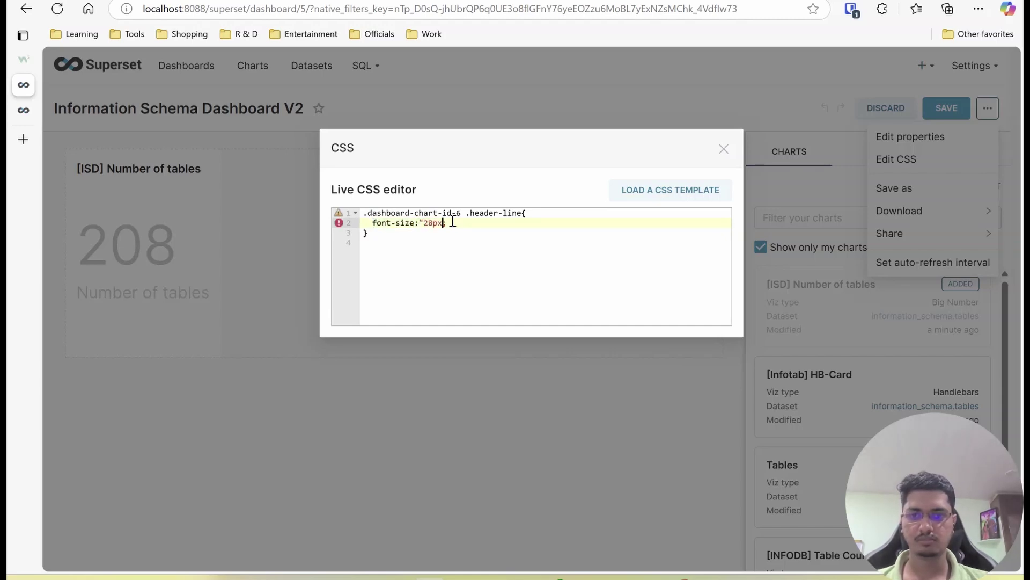
key(BackSpace)
key(Left)
key(Left)
key(Left)
key(Left)
key(BackSpace)
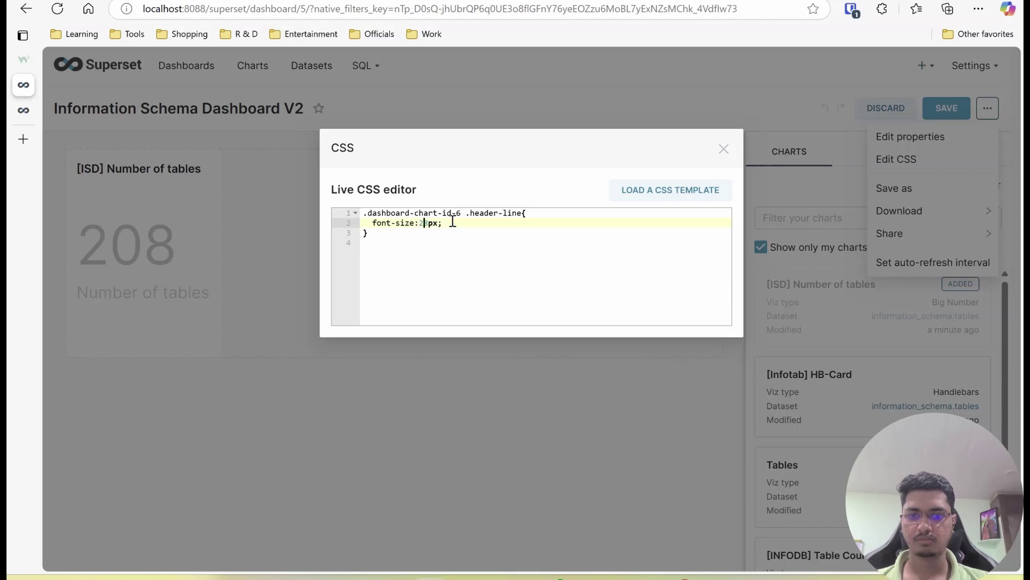
Mark the header-line font size as !important and set it to 56px
text(!important)
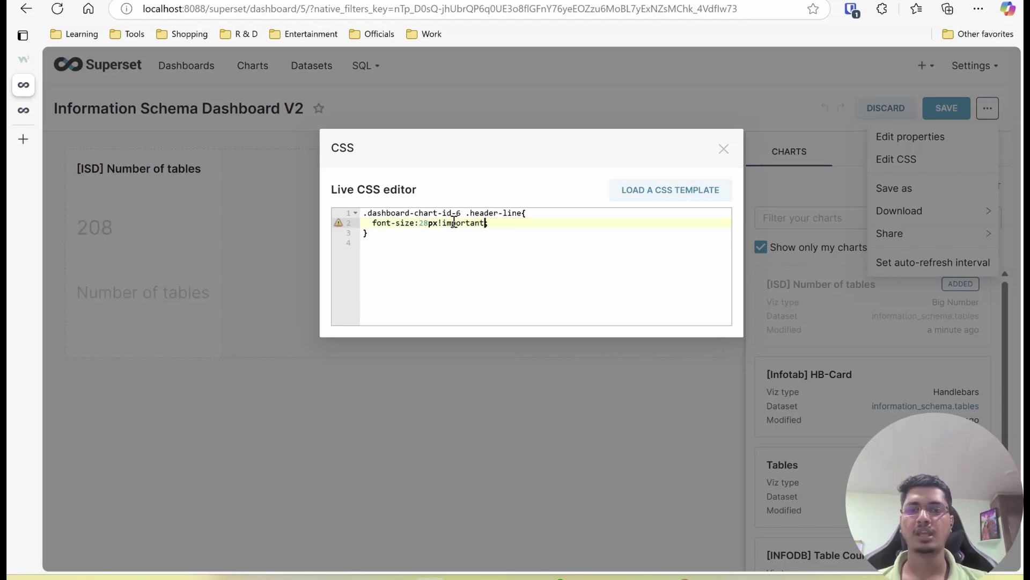
drag(438, 223, 472, 224)
click(424, 223)
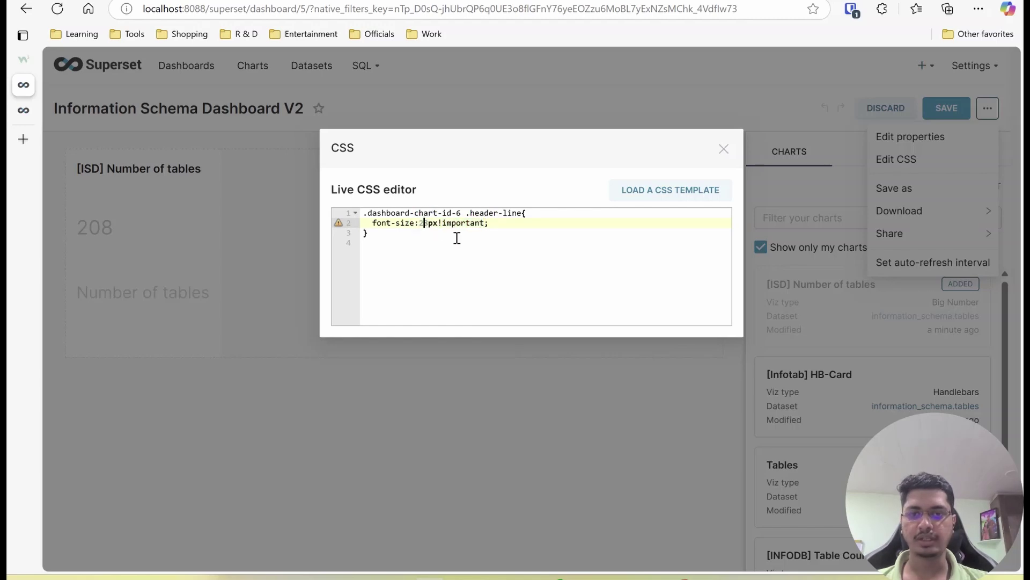
key(BackSpace)
key(Delete)
text(5)
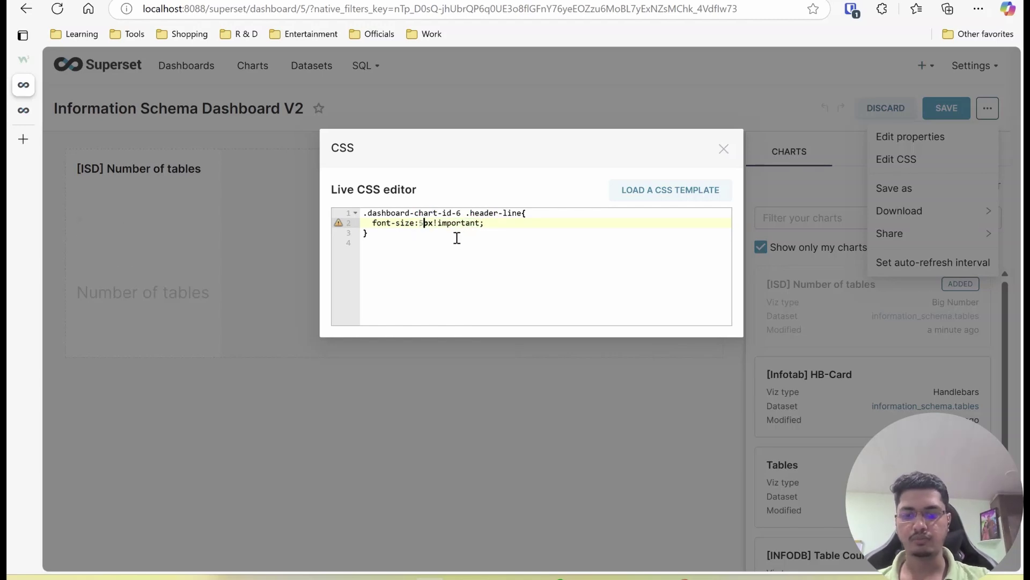
text(2)
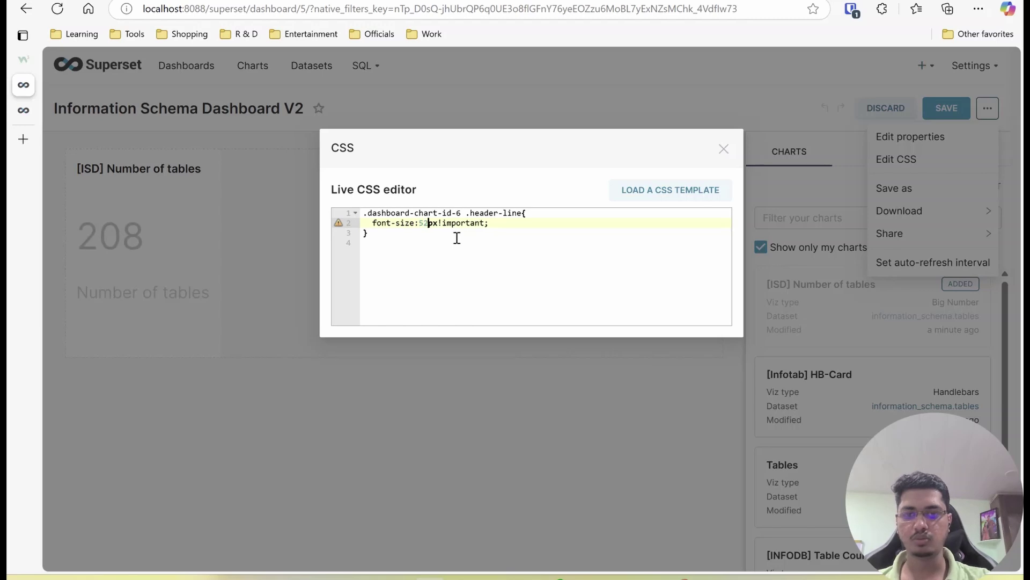
key(BackSpace)
key(BackSpace)
text(56)
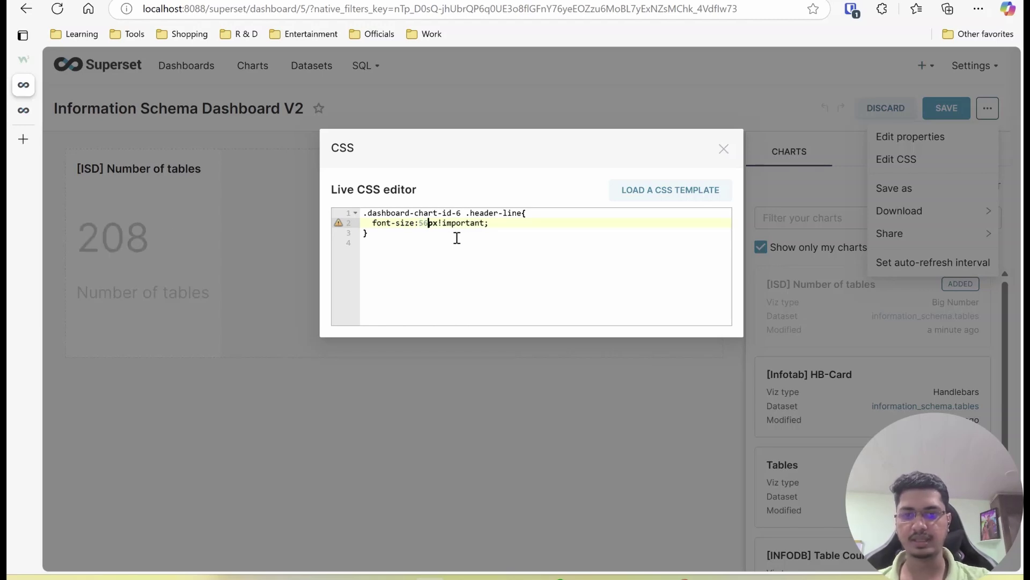
click(457, 238)
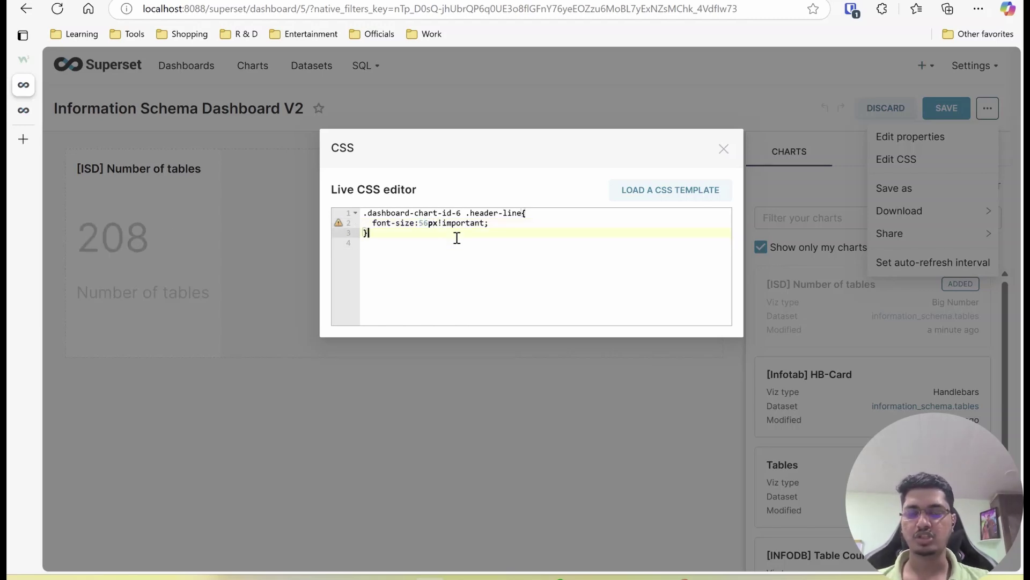
Duplicate the header-line rule below itself, changing the copy's selector to .subheader-line and its font size to 32px
key(ctrl+a)
key(ctrl+c)
click(457, 238)
key(Return)
key(ctrl+v)
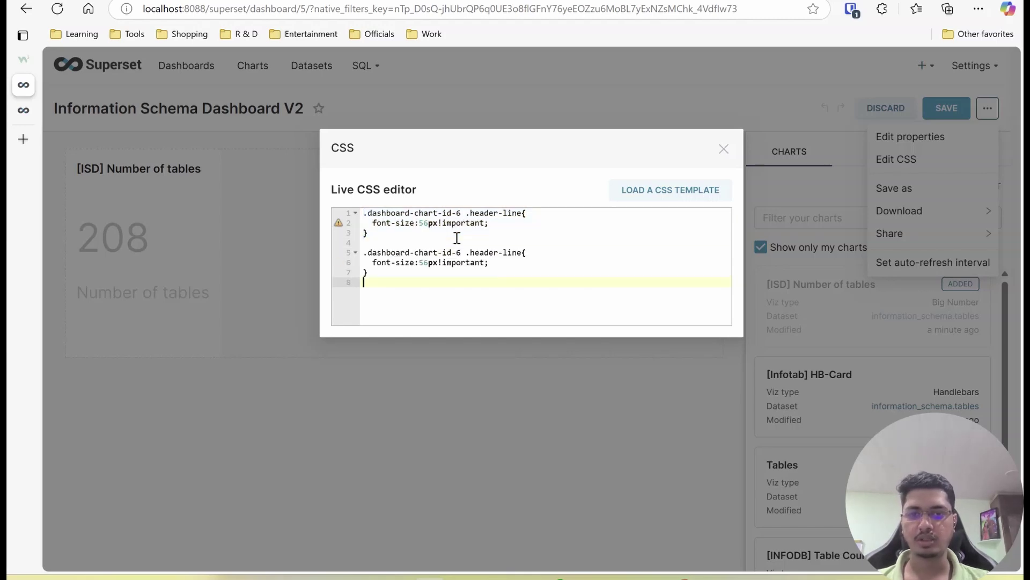
click(428, 262)
key(BackSpace)
key(BackSpace)
text(32)
click(474, 252)
text(sub)
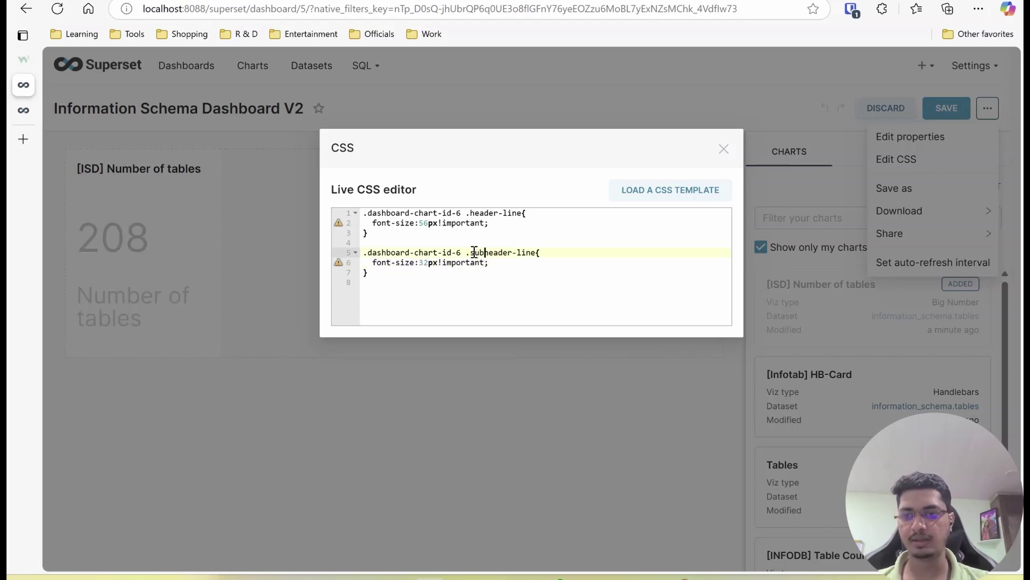
Set the subheader-line font size to 22px and save the dashboard with the CSS changes
click(427, 263)
key(BackSpace)
key(BackSpace)
text(25)
key(BackSpace)
text(3)
key(BackSpace)
text(2)
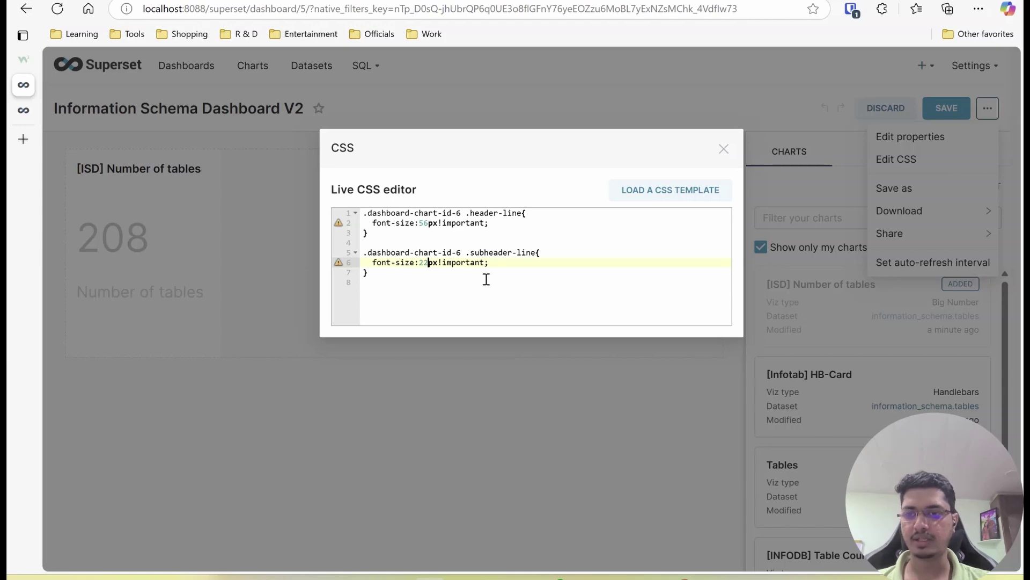
click(724, 148)
click(950, 111)
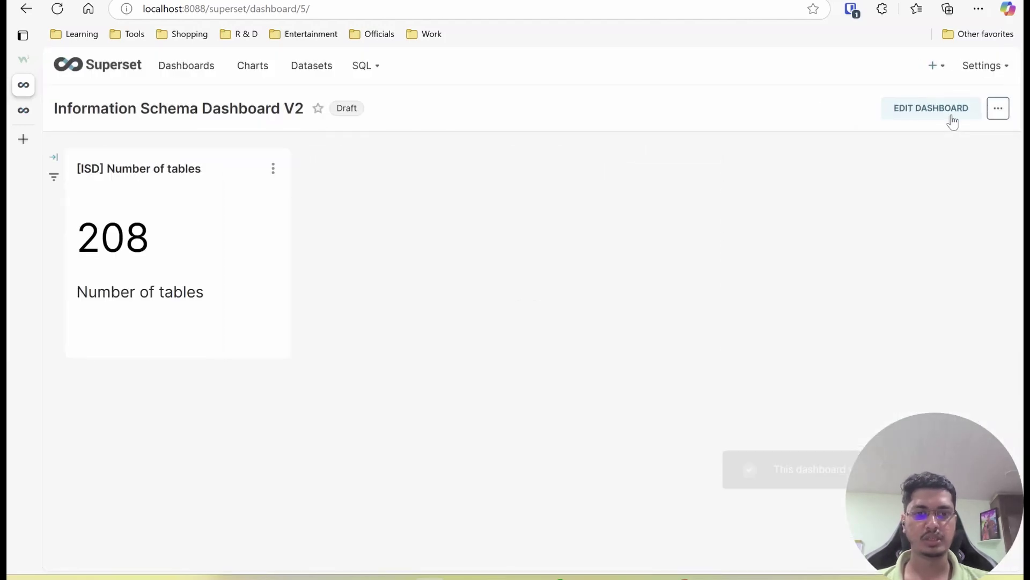
Inspect the card's title in the browser's developer tools and copy its link's class name, css-1r97axf
right_click(491, 231)
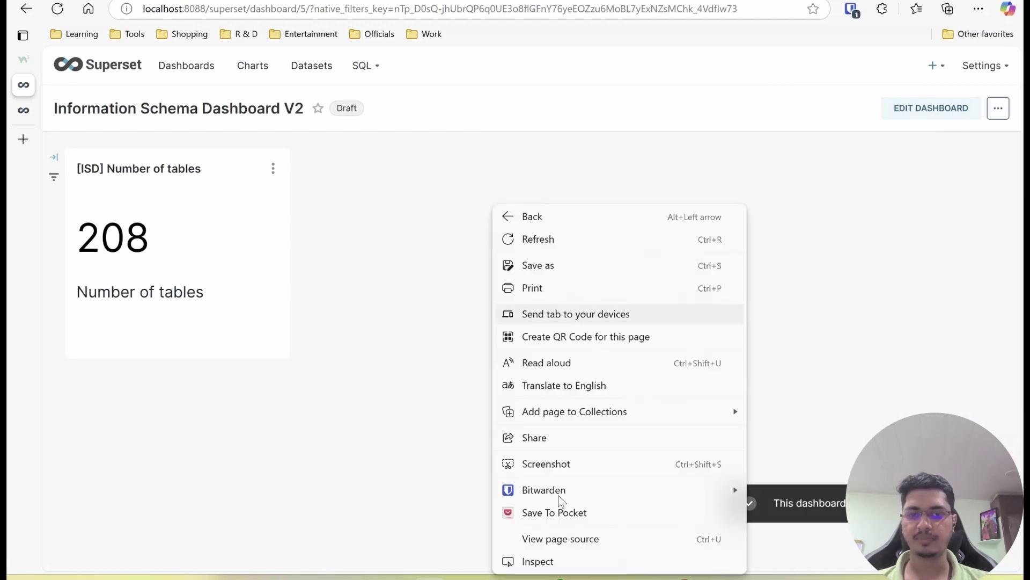
click(558, 563)
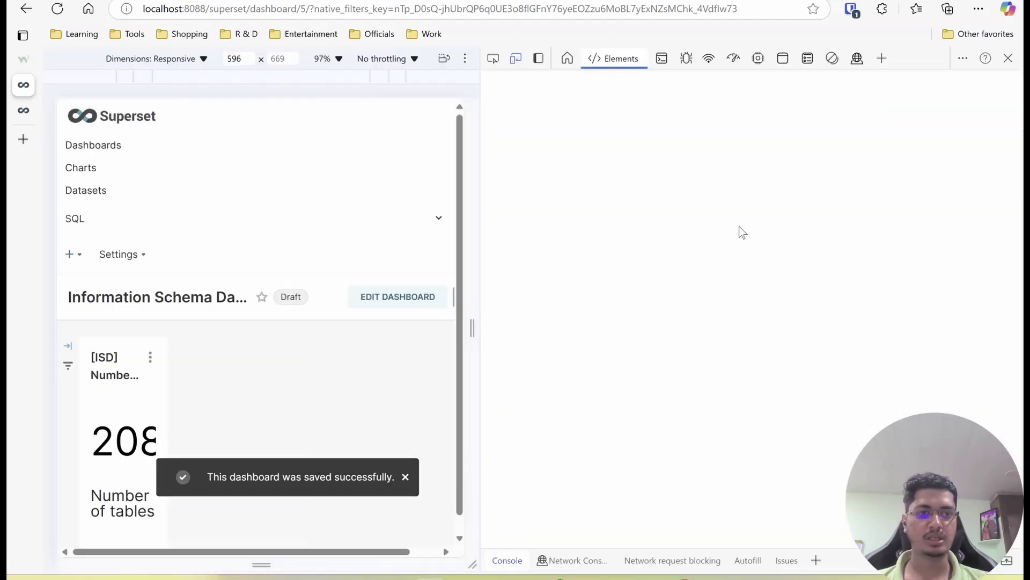
click(493, 59)
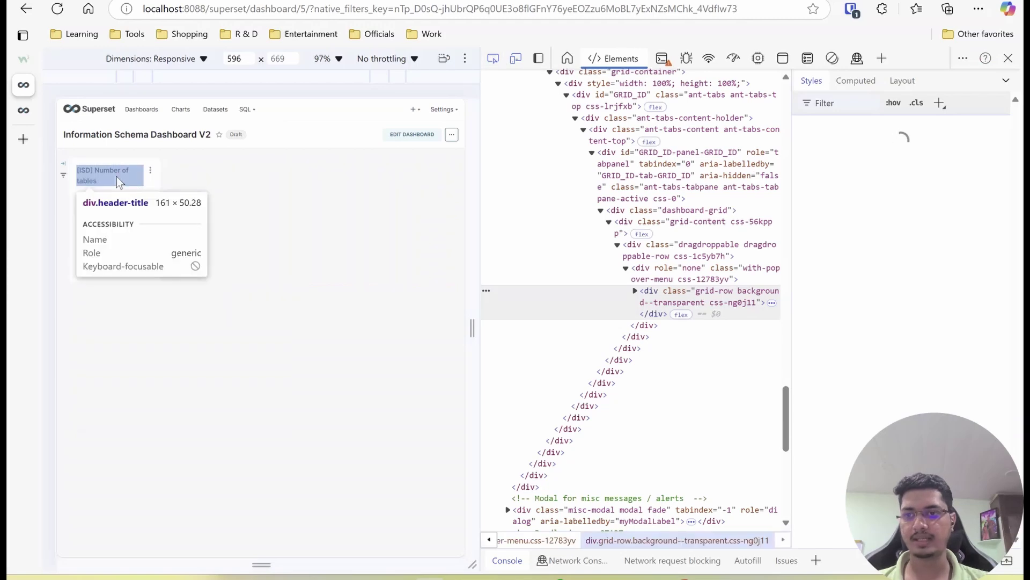
click(115, 173)
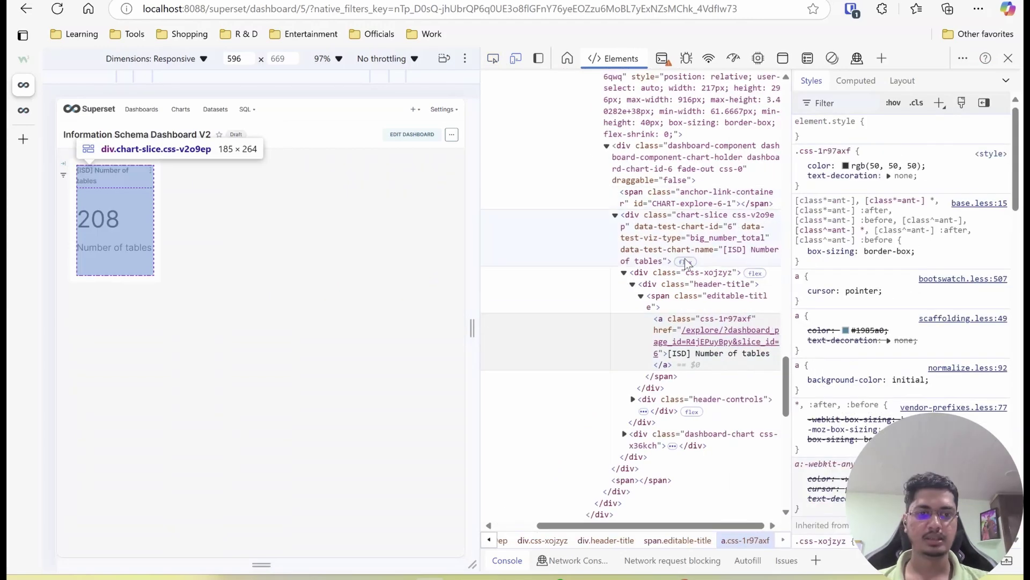
double_click(710, 319)
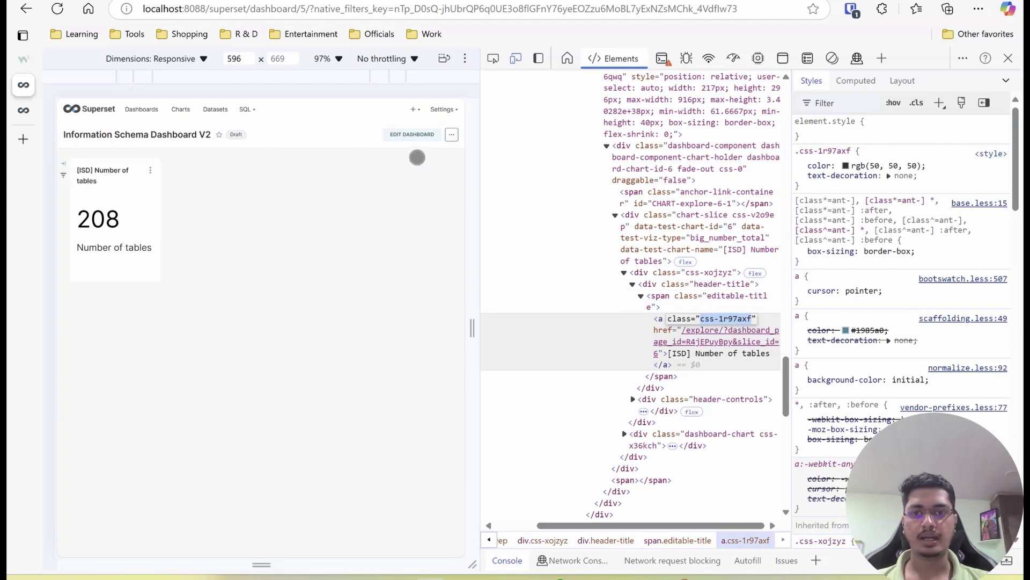
Reopen the dashboard's CSS editor in edit mode without the developer tools and enter .css-1r97axf below the existing rules
click(415, 134)
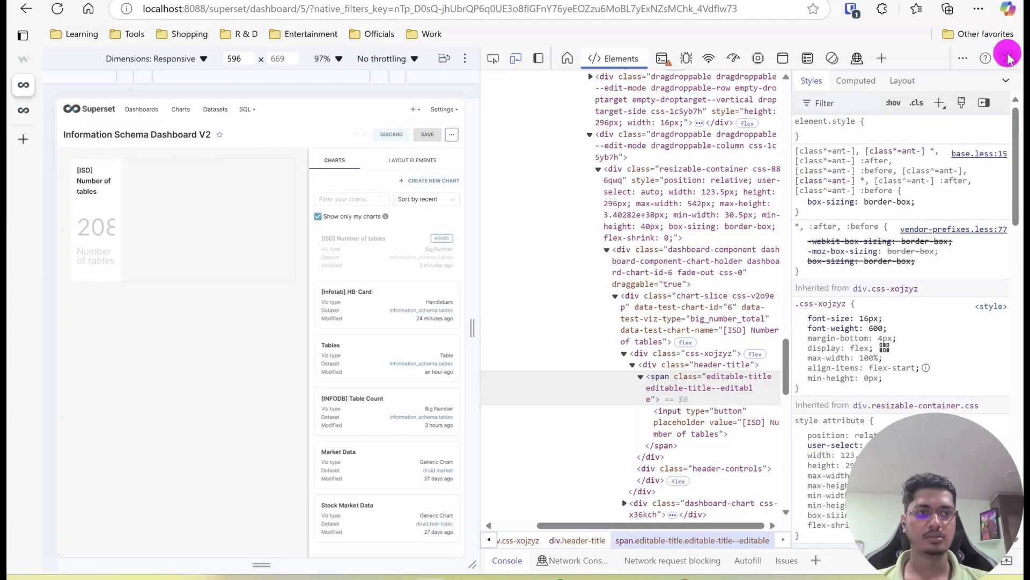
key(F12)
click(986, 109)
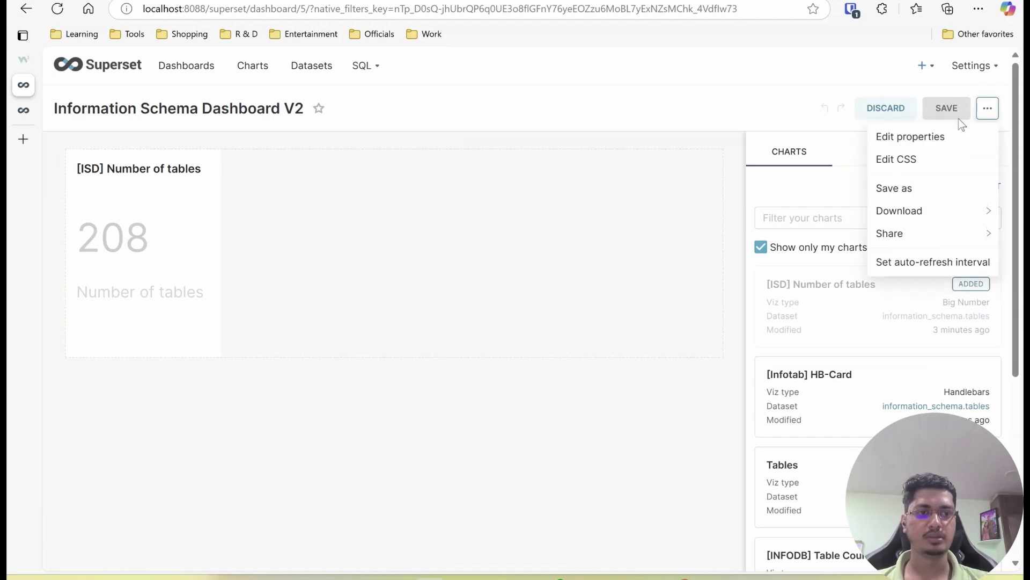
click(898, 159)
click(432, 278)
key(Return)
key(ctrl+v)
text(.)
Copy .dashboard-chart-id-6 from the first rule and place it before .css-1r97axf, separated by a single space
key(Up)
key(Up)
key(Up)
key(Up)
key(Up)
key(Up)
key(Up)
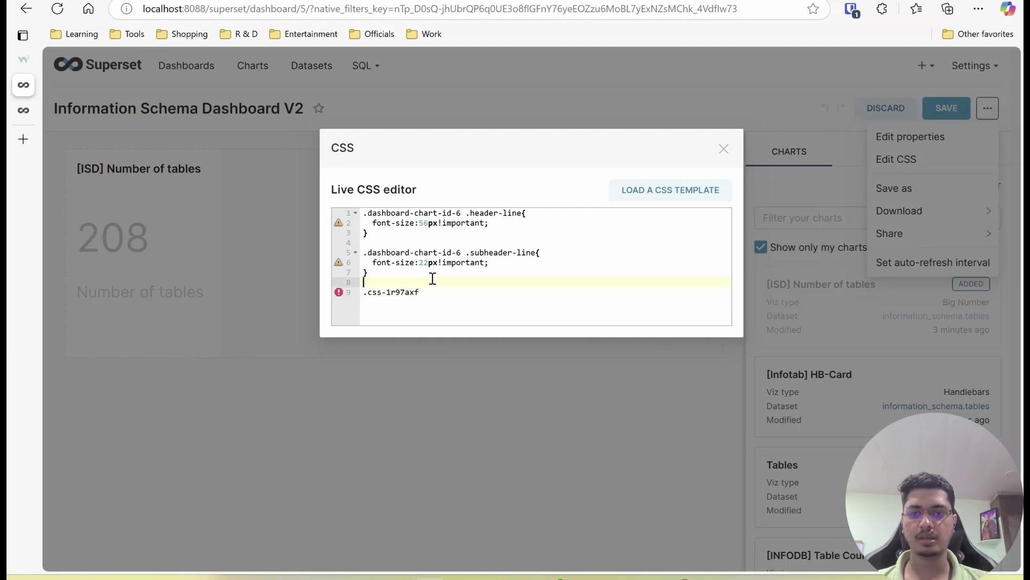
key(Up)
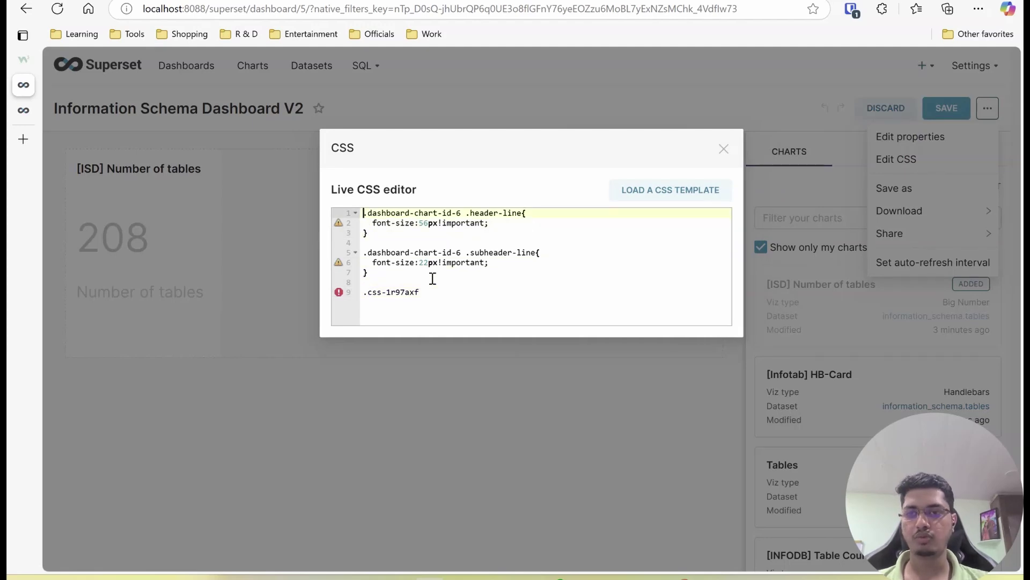
key(shift+Right)
key(shift+Right)
key(shift+Right)
key(shift+Right)
key(shift+Right)
key(shift+Right)
key(shift+Right)
key(shift+Right)
key(shift+Right)
key(shift+Right)
key(shift+Right)
key(shift+Right)
key(shift+Right)
key(shift+Right)
key(shift+Right)
key(shift+Right)
key(shift+Right)
key(shift+Right)
key(shift+Right)
key(shift+Right)
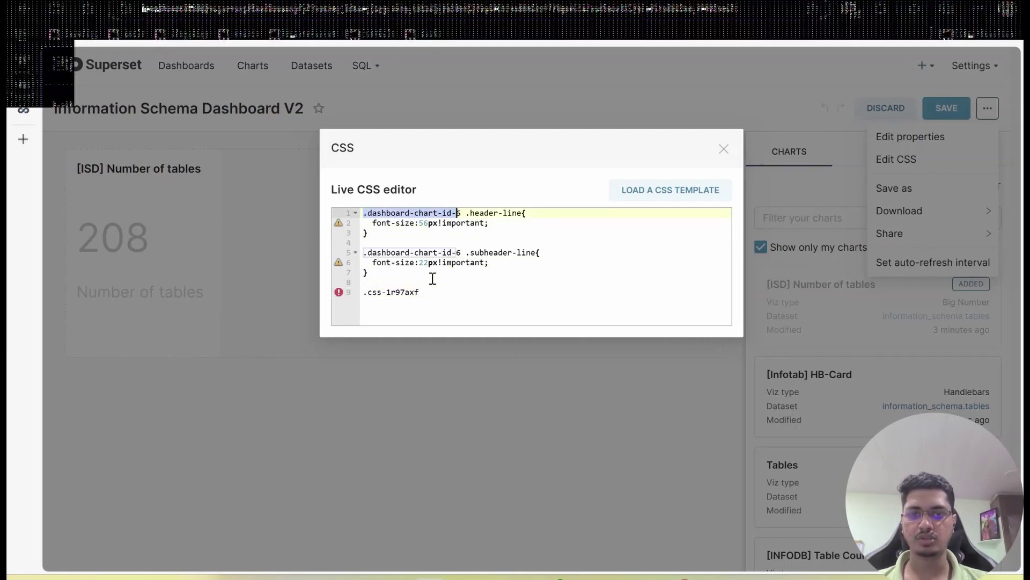
key(shift+Right)
key(Down)
key(Down)
key(Down)
key(Down)
key(Down)
key(Down)
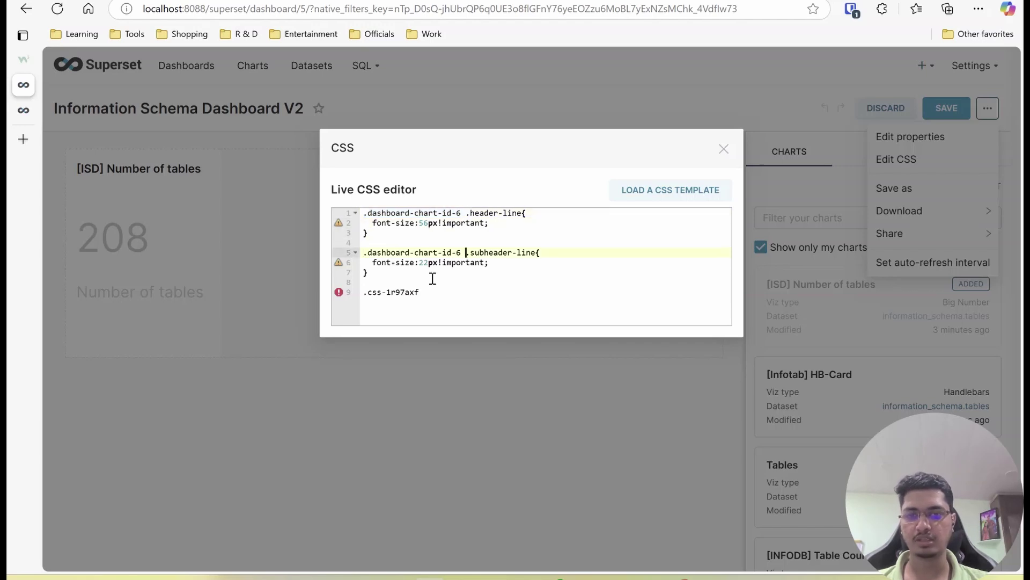
key(Down)
key(Down)
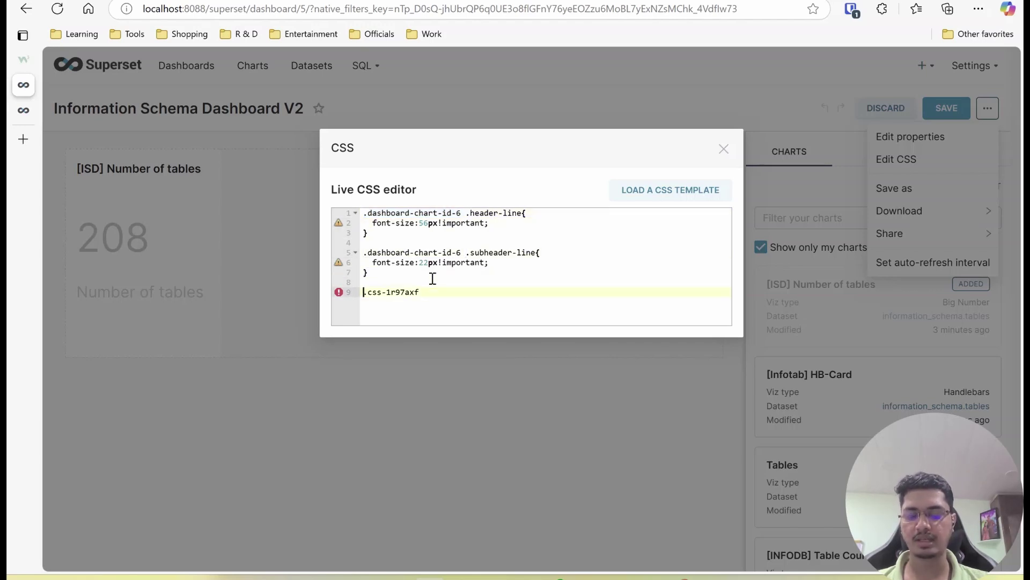
key(ctrl+v)
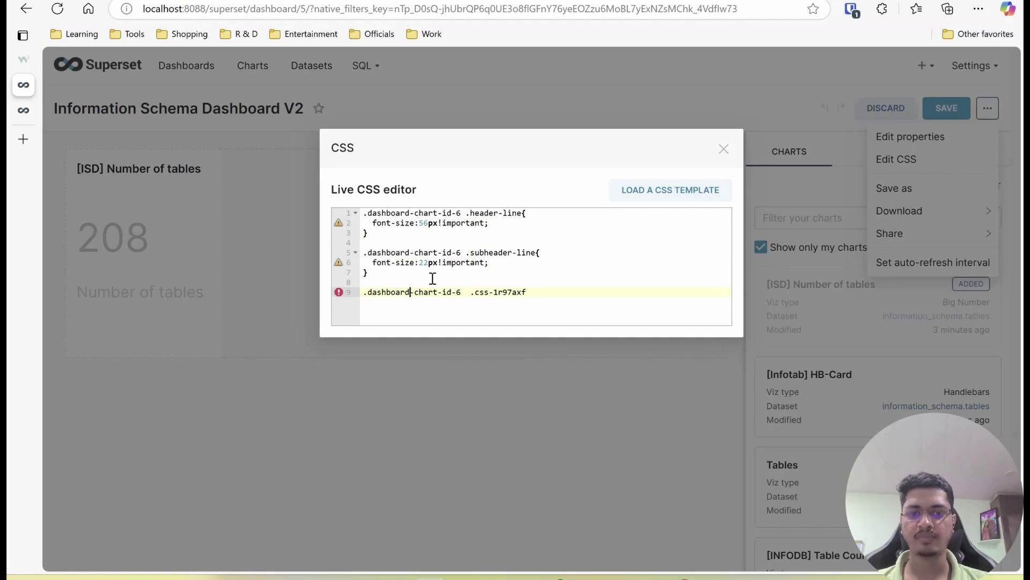
key(BackSpace)
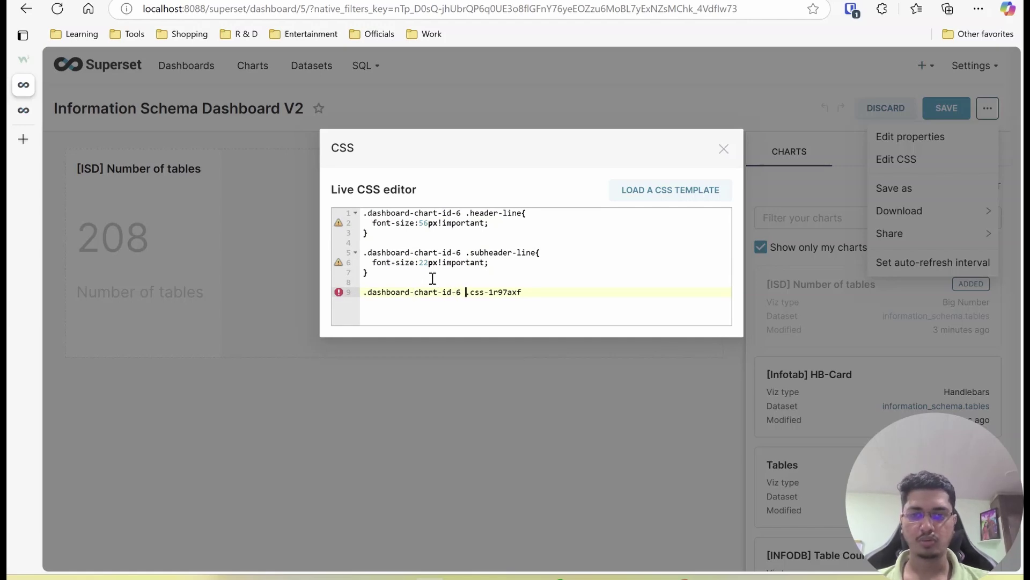
Add display:none; to the .css-1r97axf rule and close the CSS editor
key(Return)
text(display:none;)
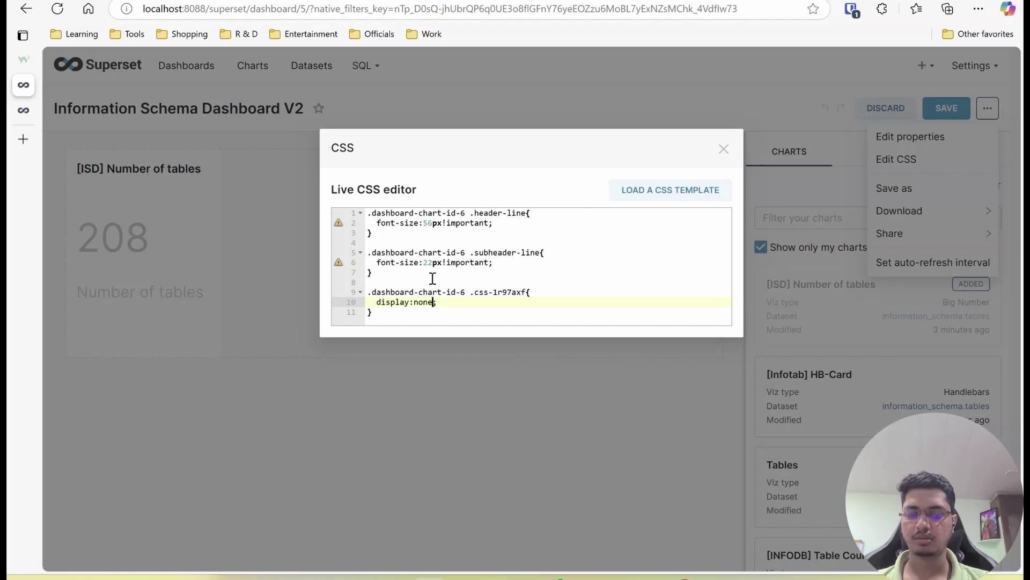
click(726, 148)
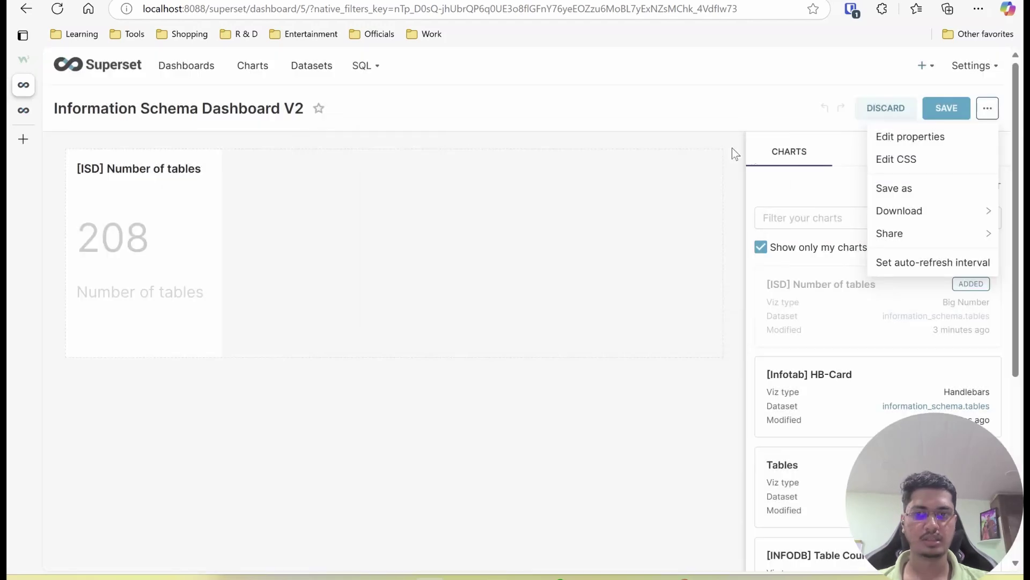
Save the Information Schema Dashboard V2 and reopen it for editing
click(944, 108)
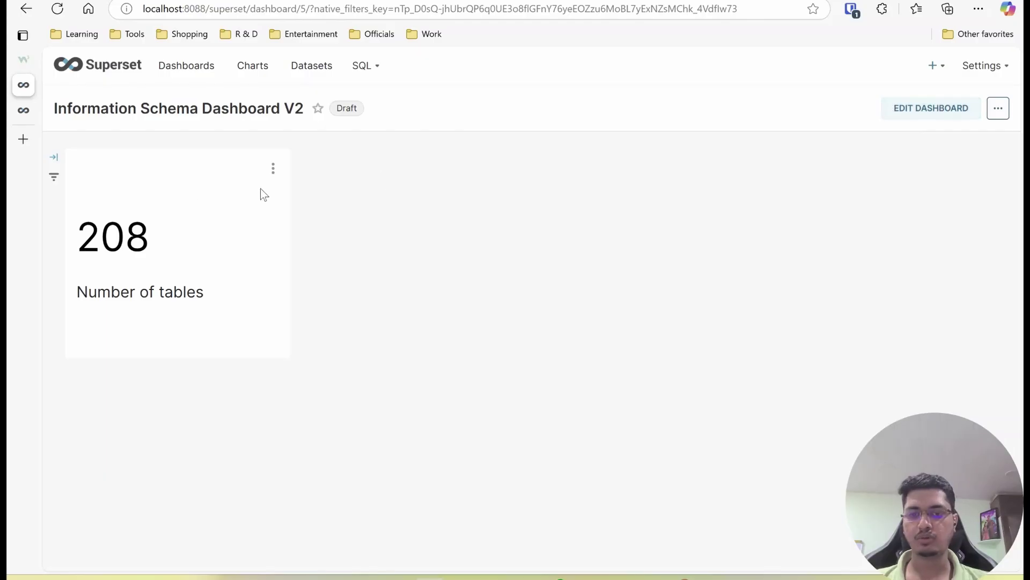
click(932, 106)
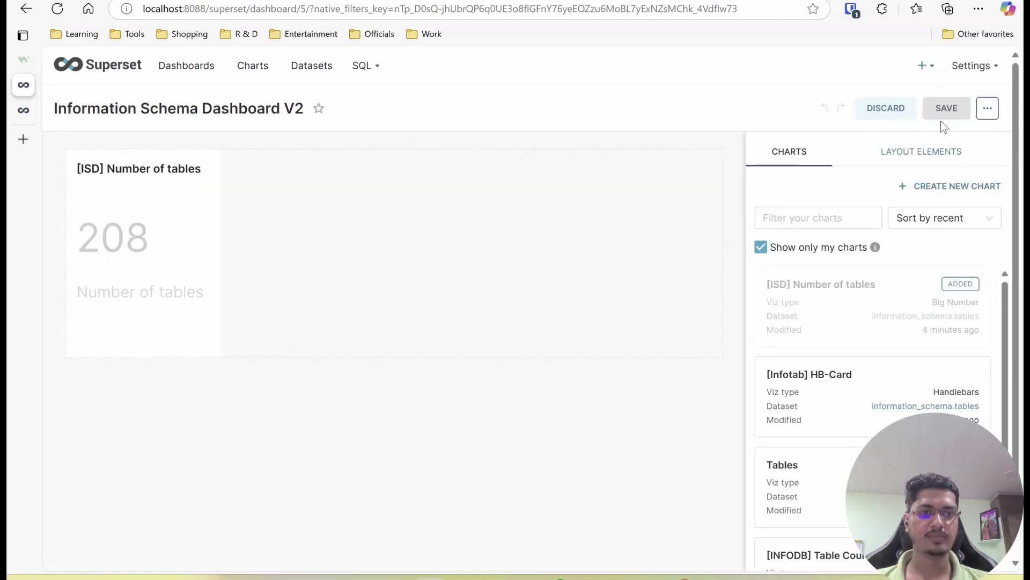
Open the original Information Schema Dashboard in the other Superset browser tab and put it into edit mode
click(23, 110)
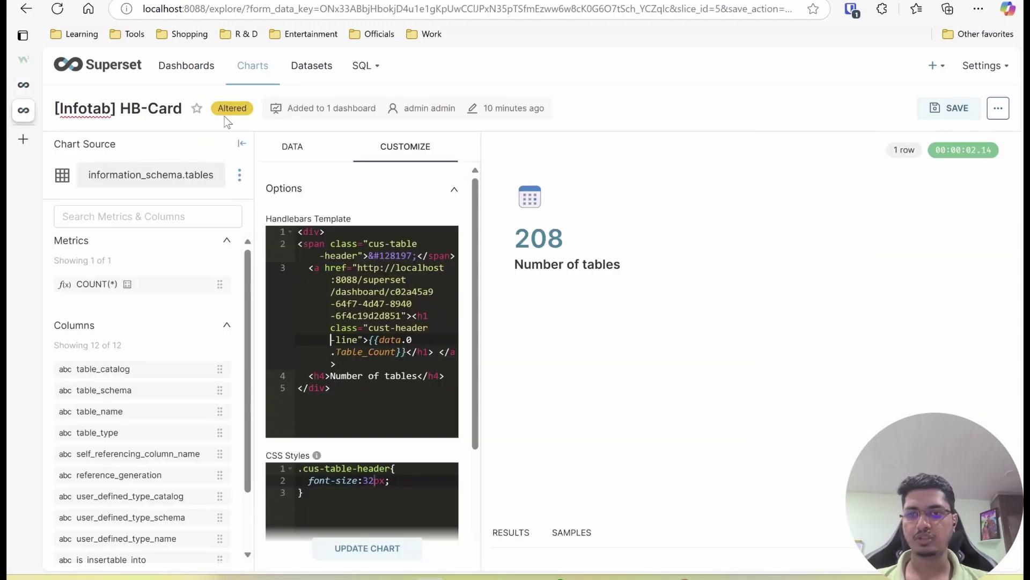
click(200, 70)
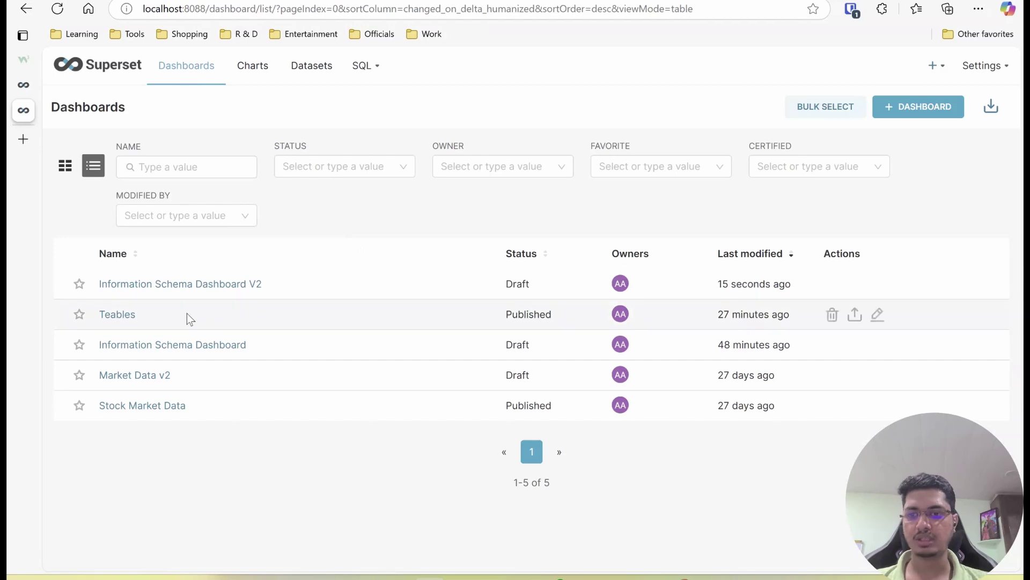
click(127, 344)
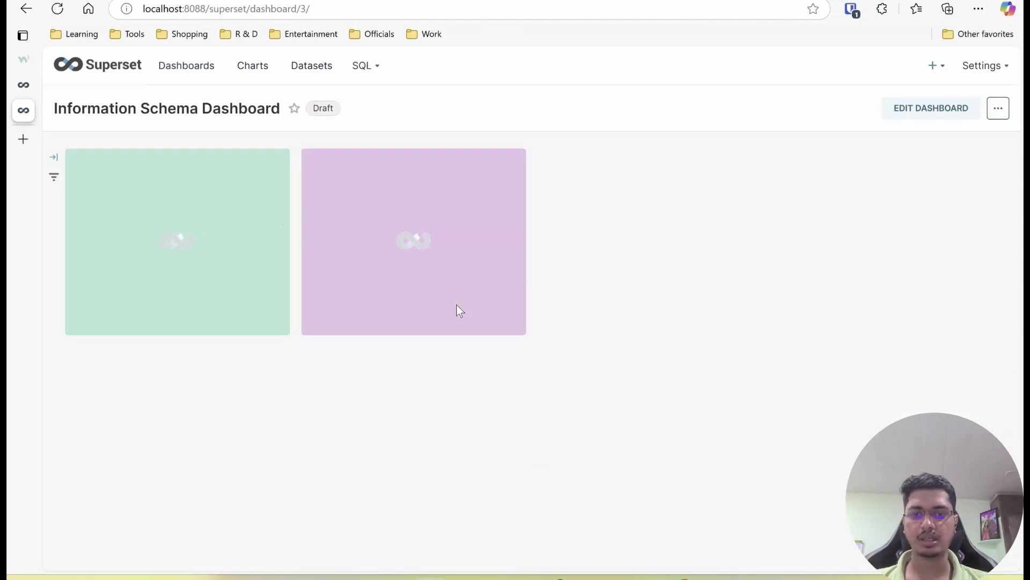
click(895, 104)
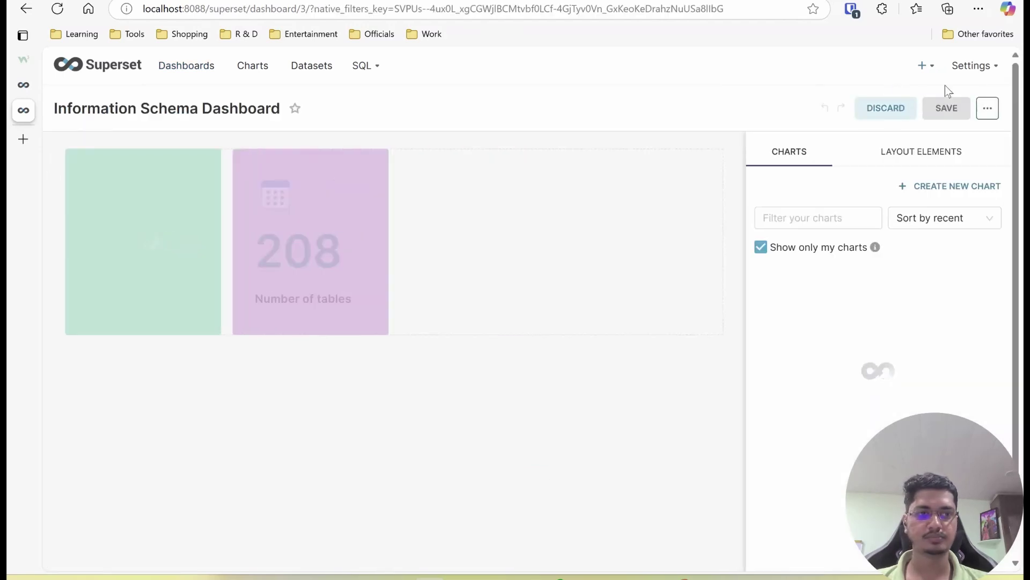
Copy the green background colour code B2E4D7 from the original dashboard's CSS
mouse_move(974, 79)
click(834, 104)
click(987, 108)
click(924, 159)
double_click(472, 332)
key(ctrl+c)
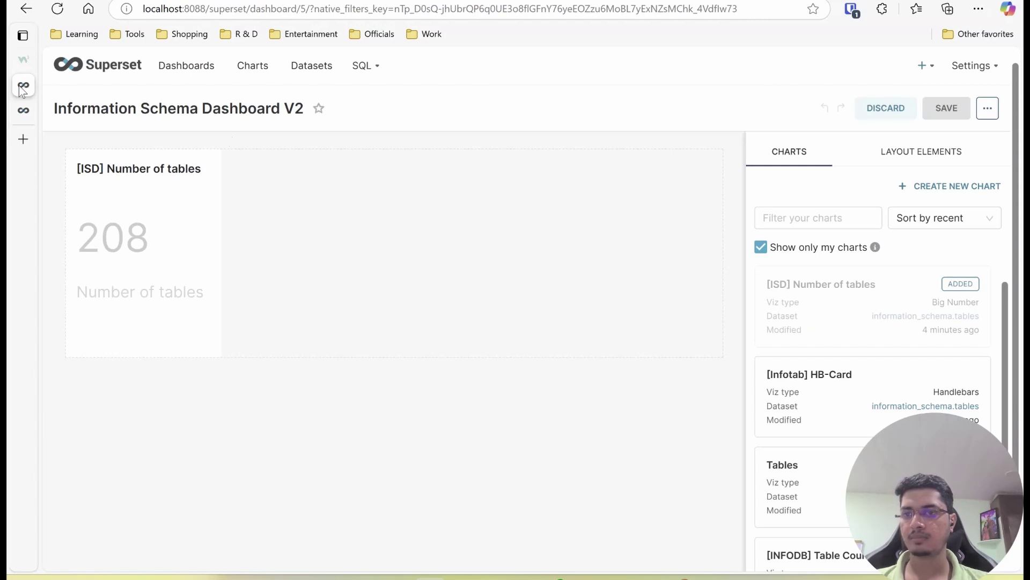
Return to the V2 dashboard's CSS editor and start a new rule with the selector .display-chart-id-6 below the existing ones
click(986, 109)
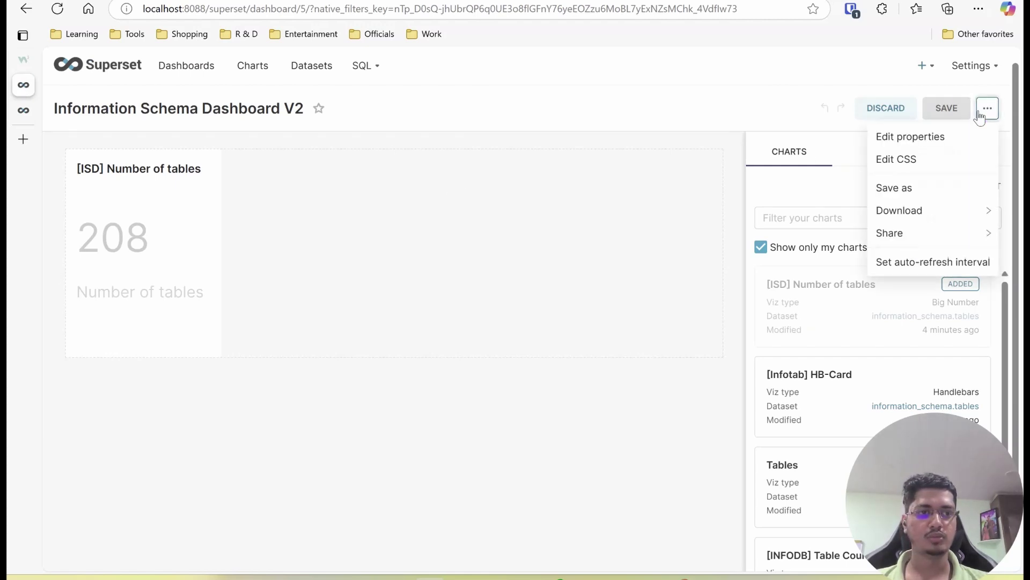
click(906, 161)
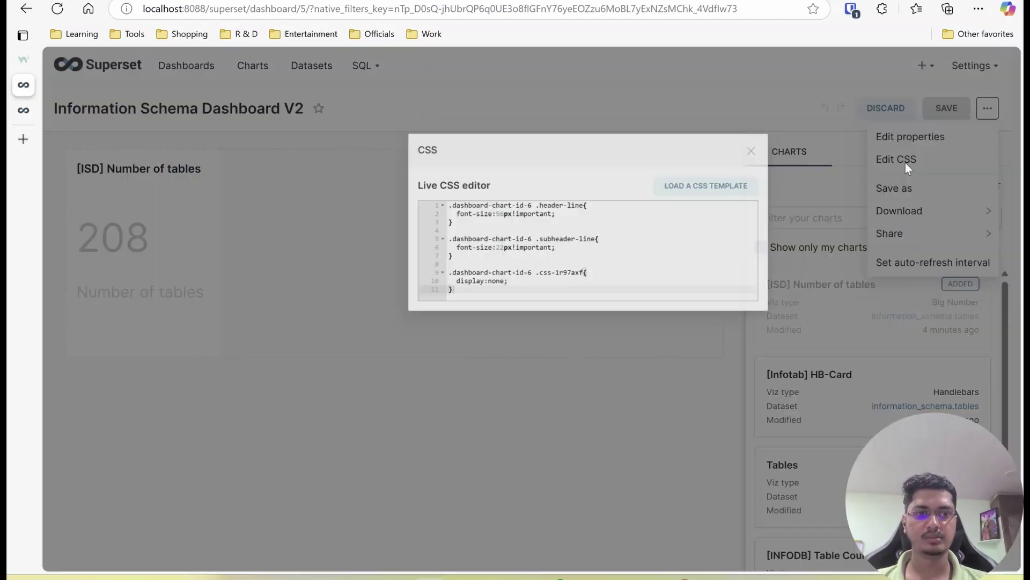
click(406, 319)
key(Return)
key(Return)
text(.)
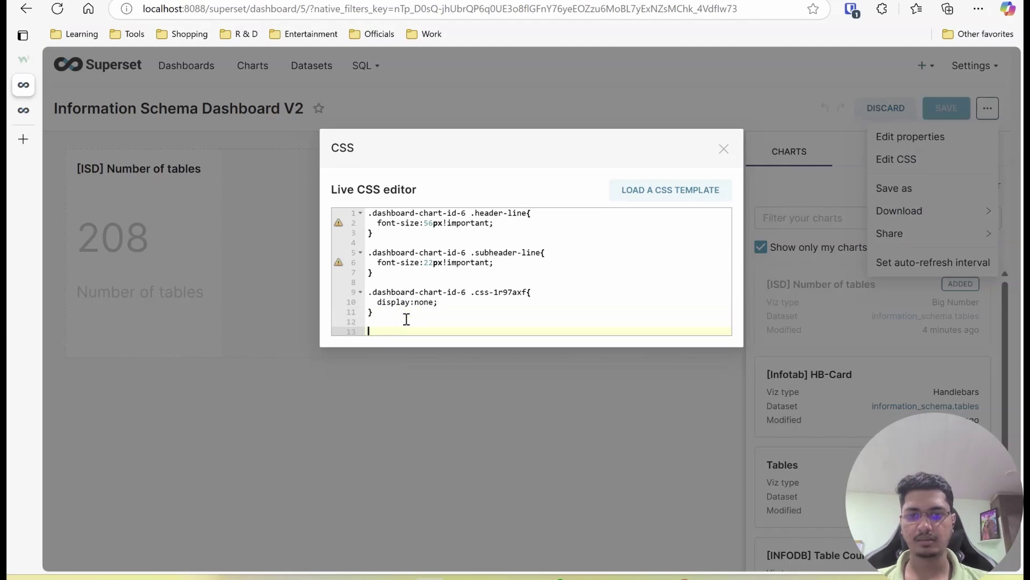
text(display-chart-id-6)
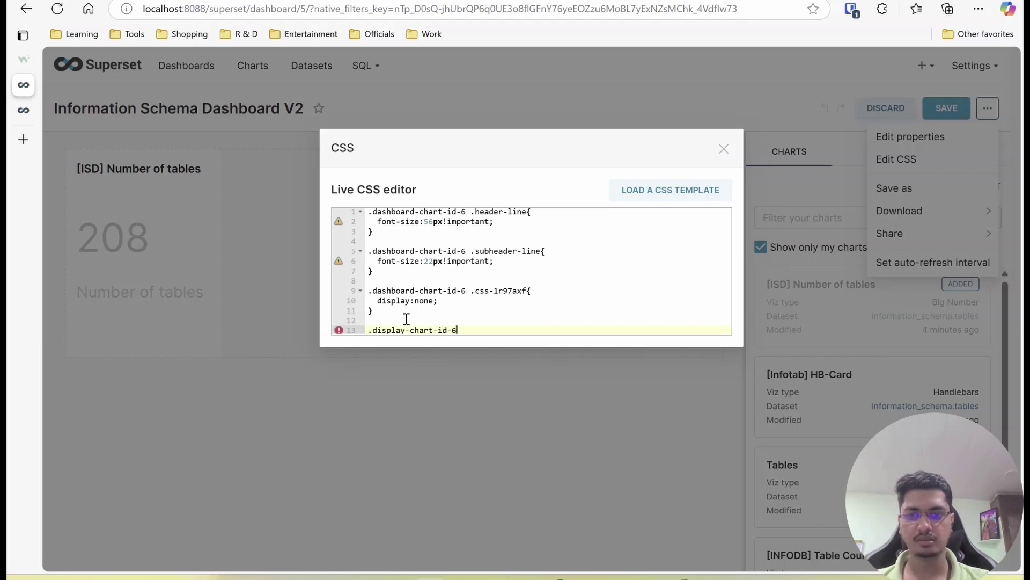
text({)
key(Return)
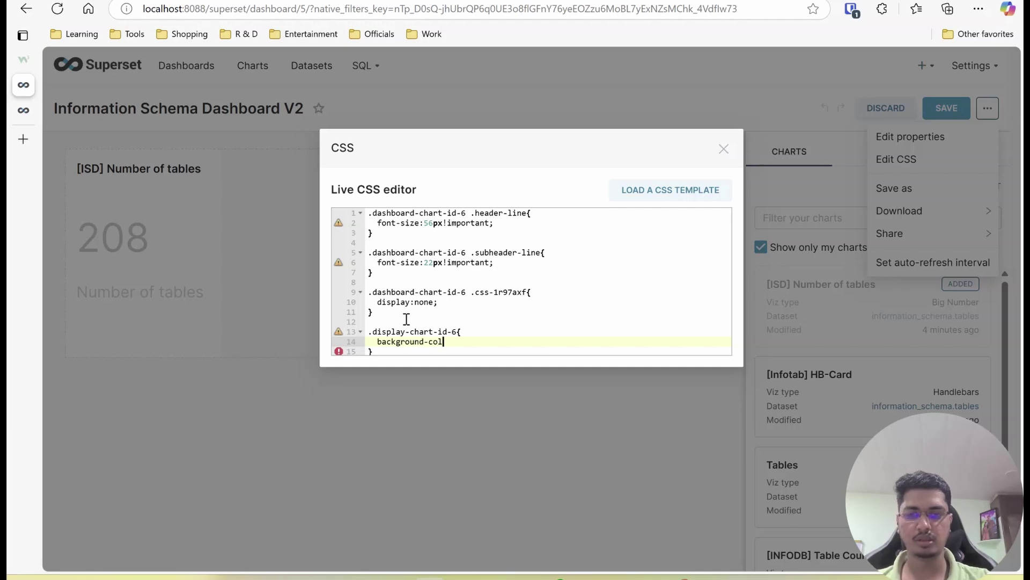
Enter background-color:#B2E4D7!important; inside the new rule, using the copied colour code
key(ctrl+v)
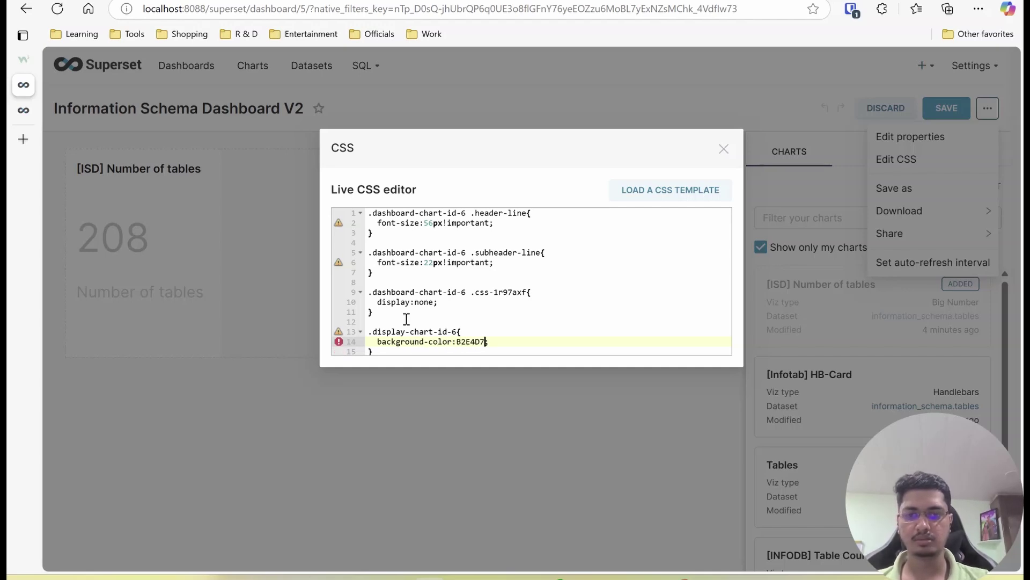
text(#)
key(End)
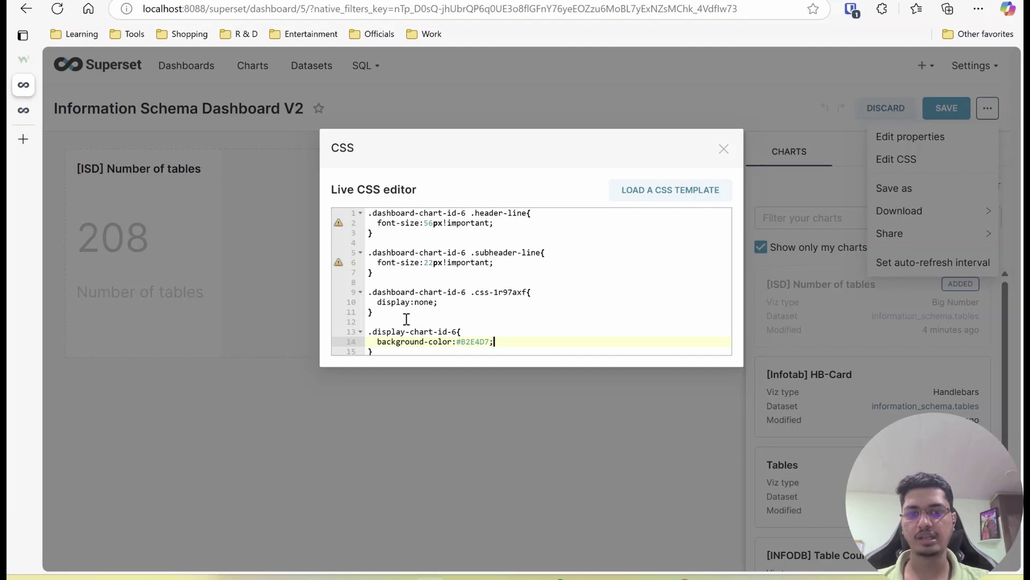
text(!important)
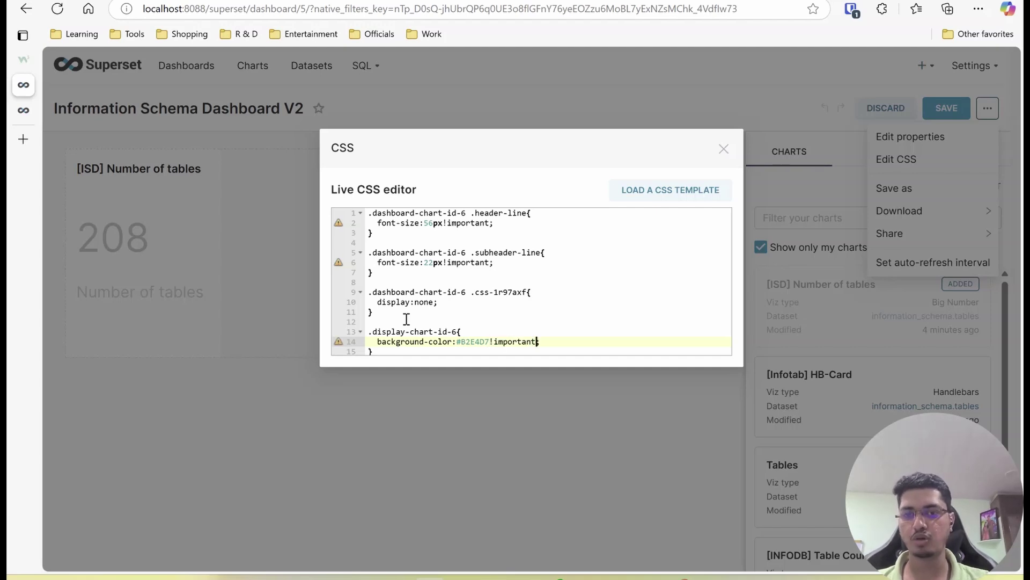
text(;)
Correct the new rule's selector to .dashboard-chart-id-6, reusing the word dashboard from the rule above
double_click(392, 292)
key(ctrl+c)
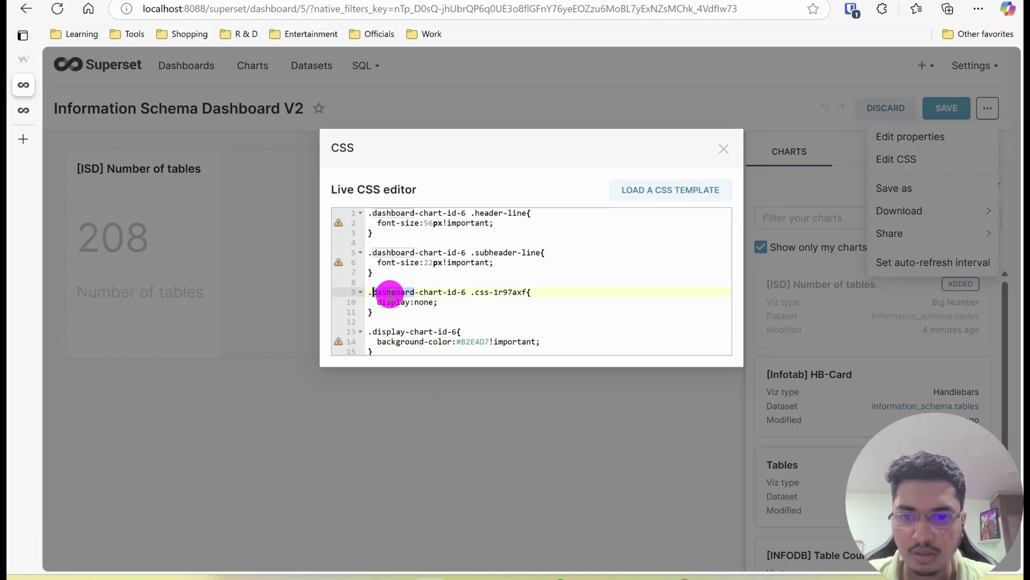
double_click(392, 332)
key(ctrl+v)
click(531, 292)
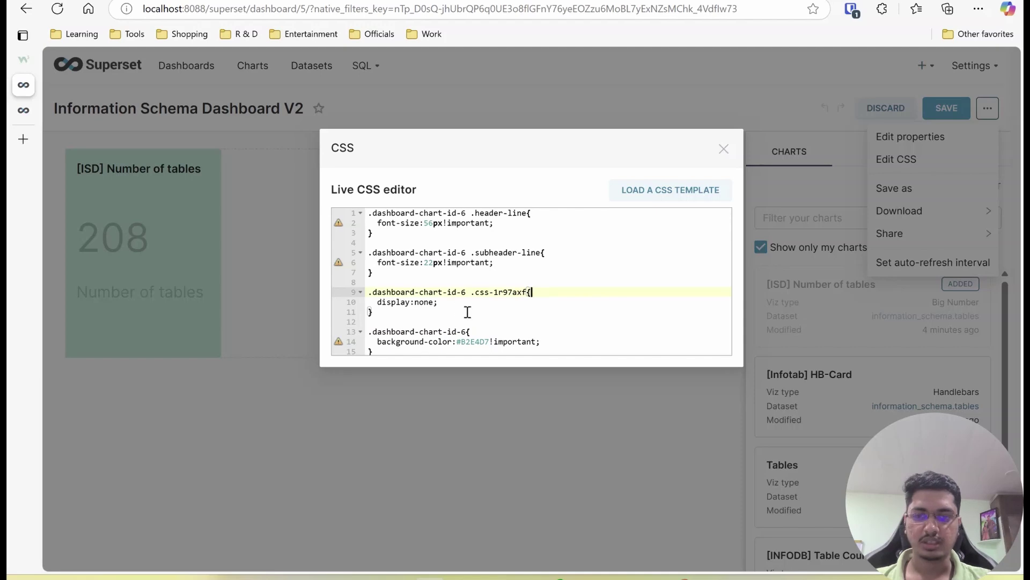
Remove !important from the new rule's background-color declaration and enter it again
double_click(526, 341)
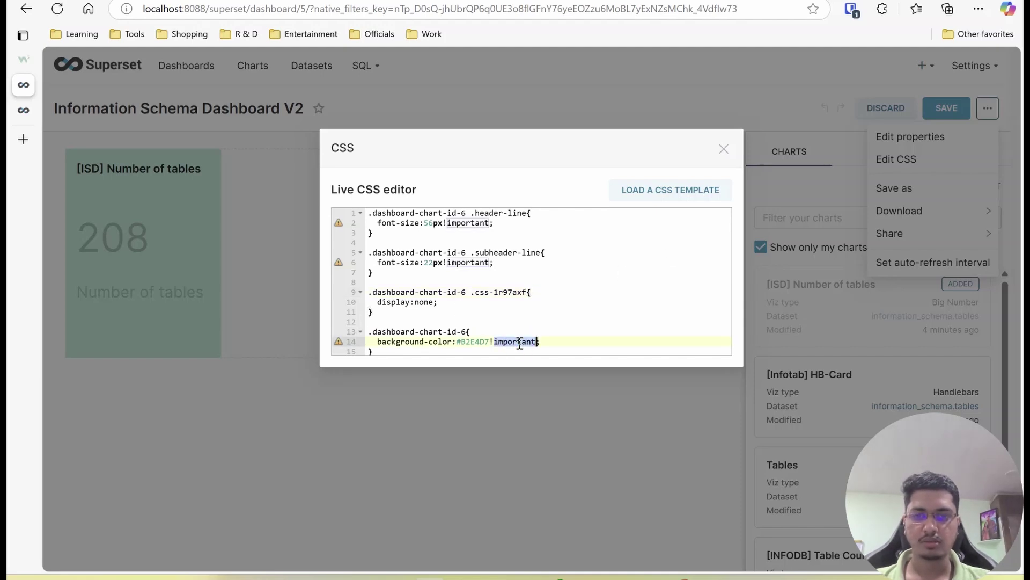
key(BackSpace)
text(important)
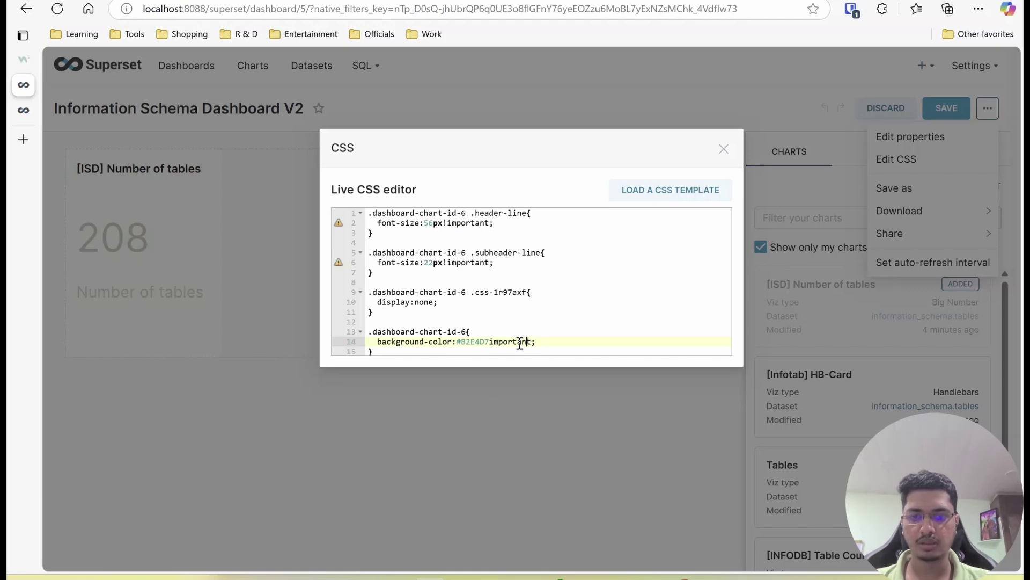
text(!)
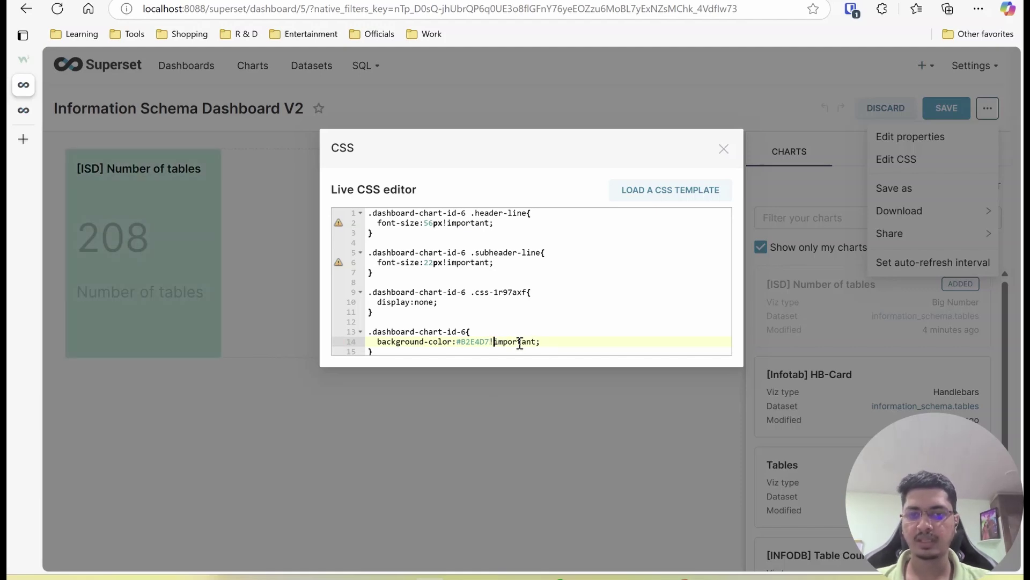
Save the V2 dashboard with the card's new background colour
click(943, 107)
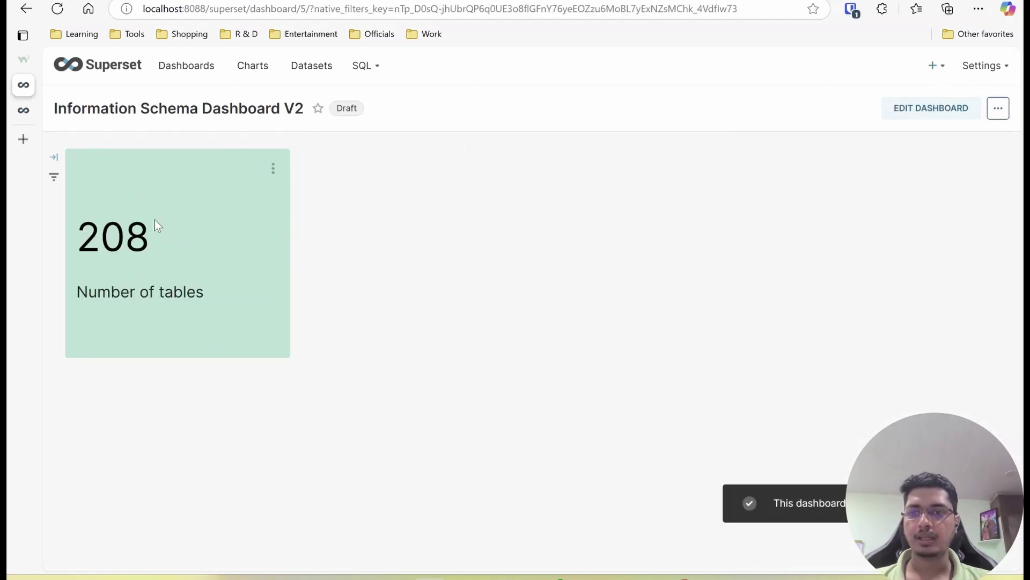
click(84, 239)
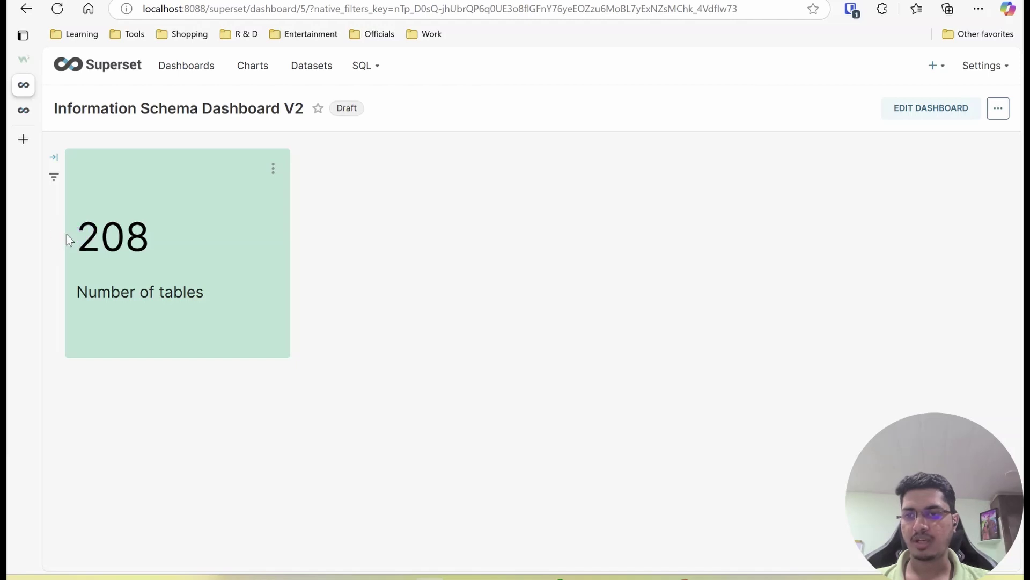
Switch to the W3Schools charset page and examine the decimal and hex codes of the UTF-8 Emoji Smileys
click(25, 64)
scroll(397, 294, down, 10)
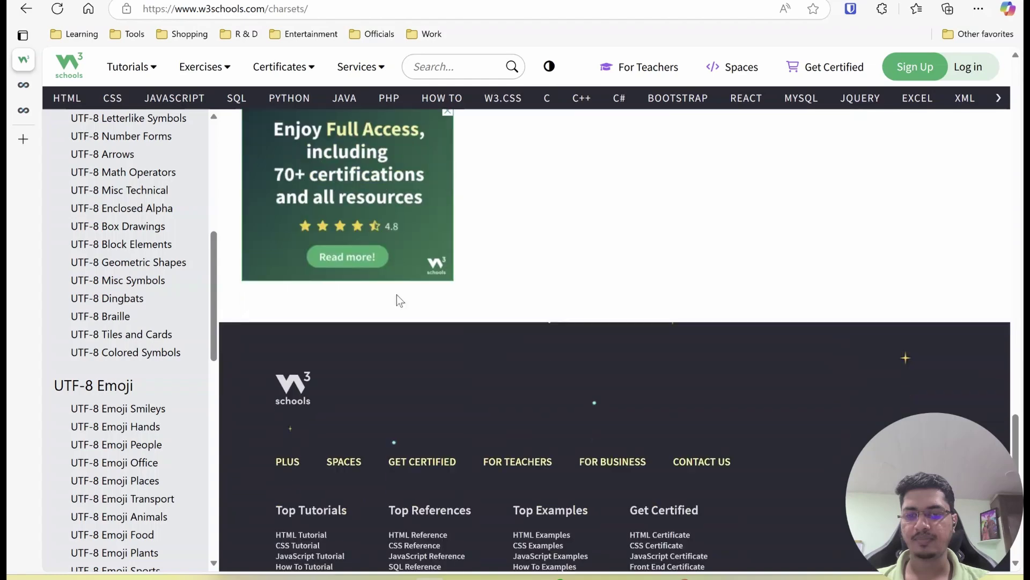
scroll(397, 295, down, 5)
scroll(145, 338, down, 2)
click(145, 307)
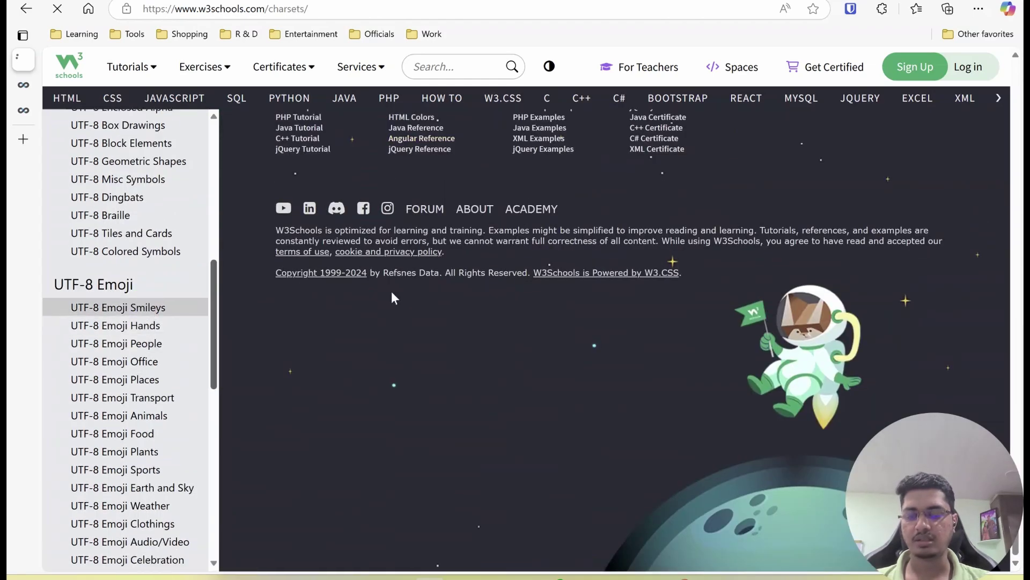
scroll(392, 292, down, 2)
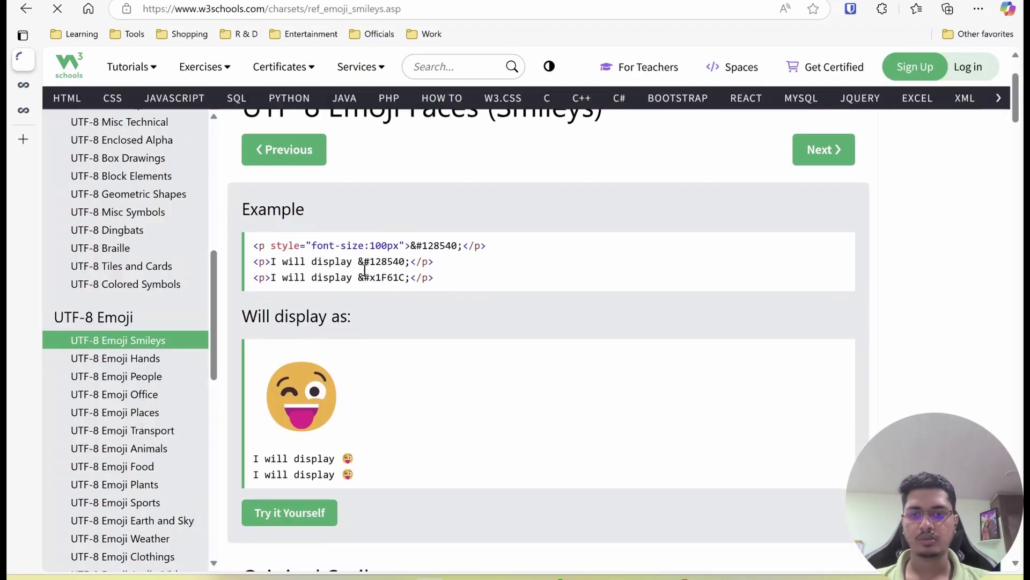
scroll(333, 341, down, 5)
click(372, 284)
double_click(371, 308)
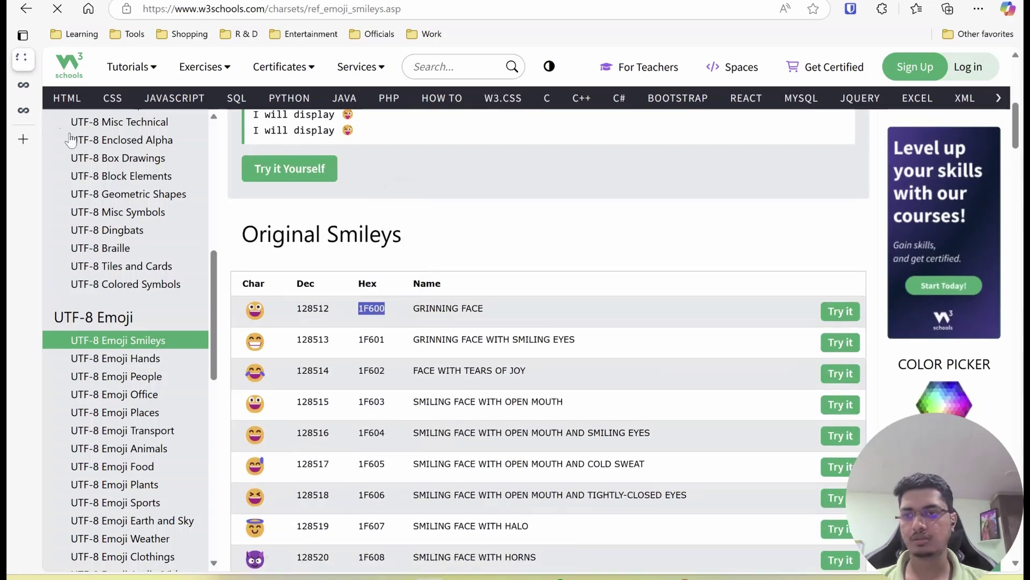
scroll(326, 352, down, 8)
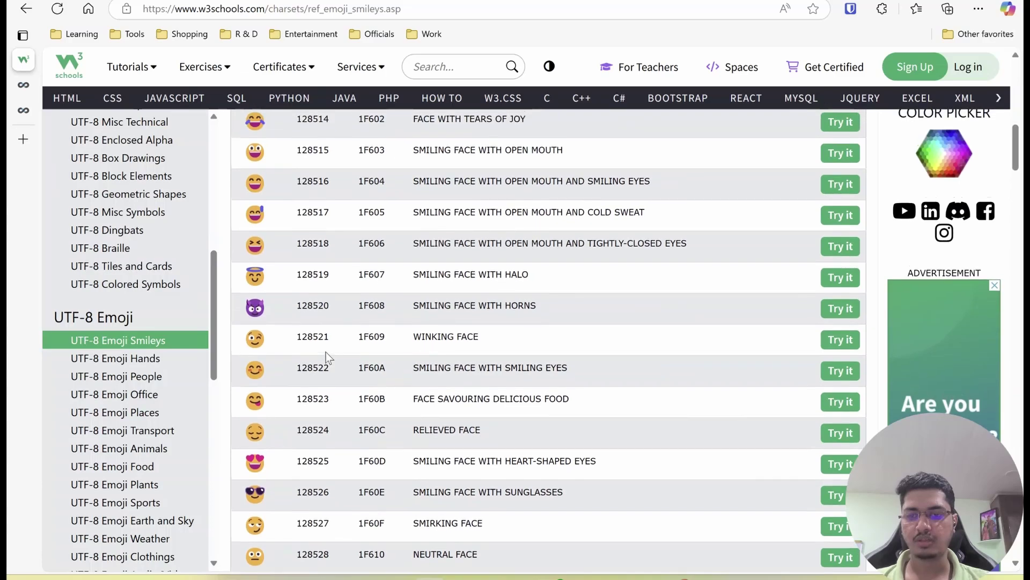
scroll(323, 397, down, 20)
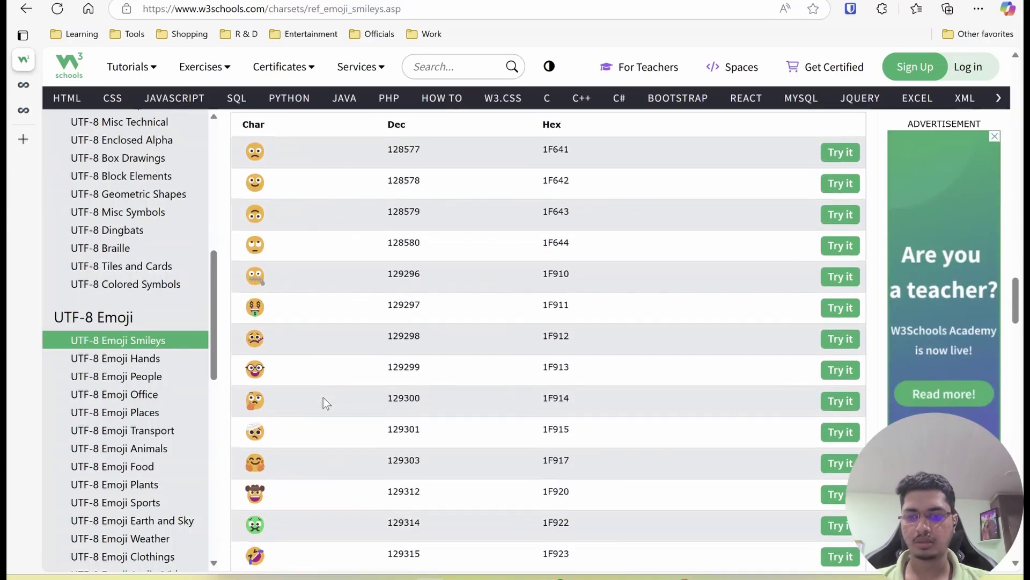
Open the UTF-8 Emoji Office reference and look through its office and phone symbols
click(185, 394)
scroll(559, 287, down, 15)
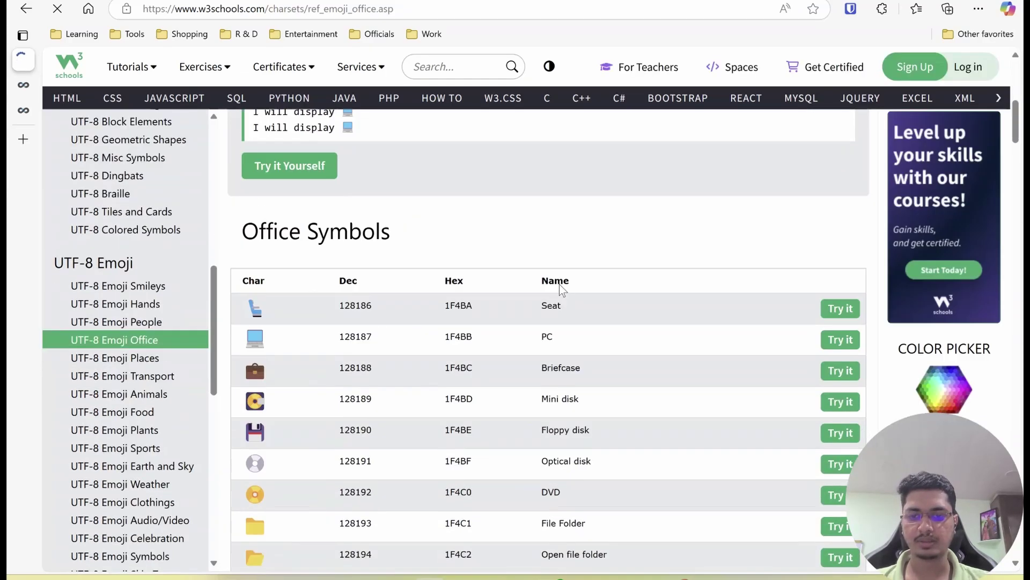
scroll(561, 289, down, 10)
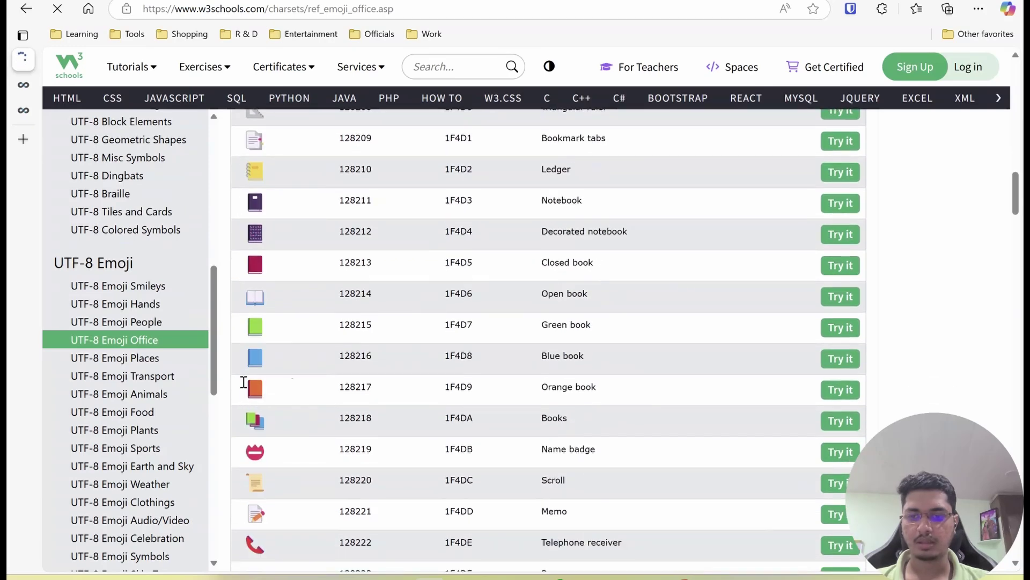
scroll(301, 417, down, 15)
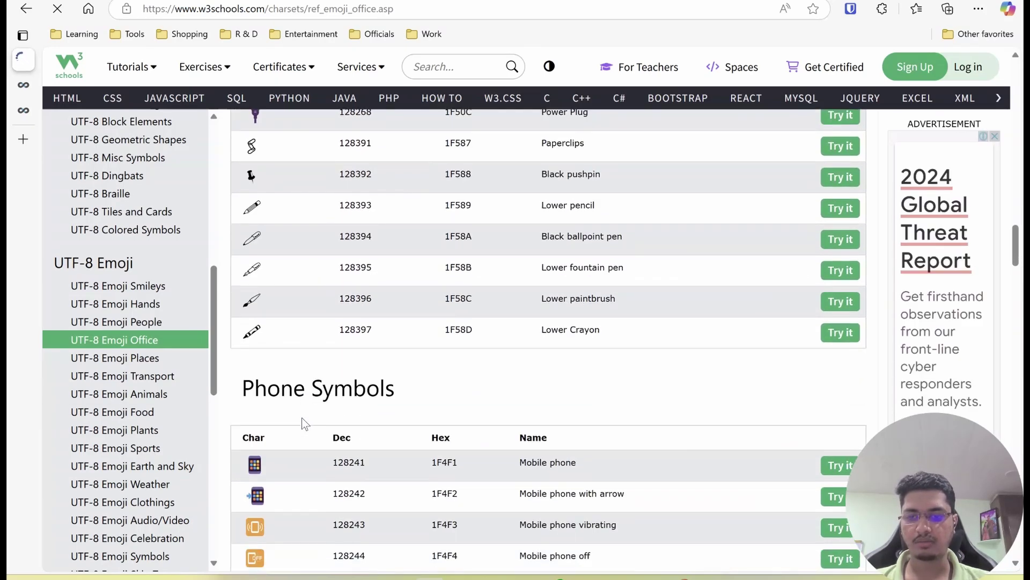
scroll(336, 417, down, 7)
Find the UTF-8 Emoji Audio/Video reference in the emoji categories and look through its symbol codes
scroll(161, 423, down, 2)
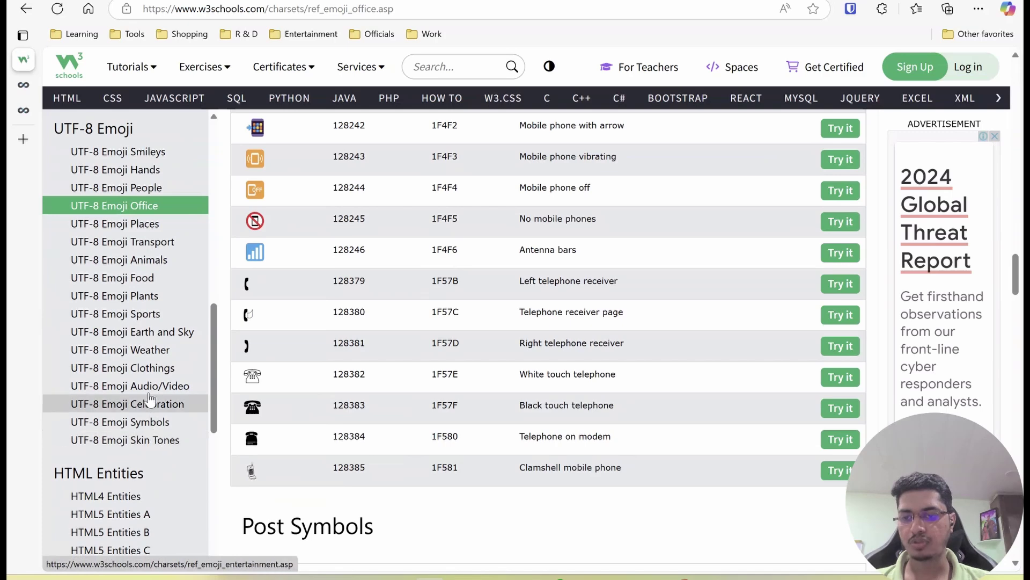
scroll(171, 321, up, 2)
scroll(185, 204, up, 6)
scroll(140, 332, down, 8)
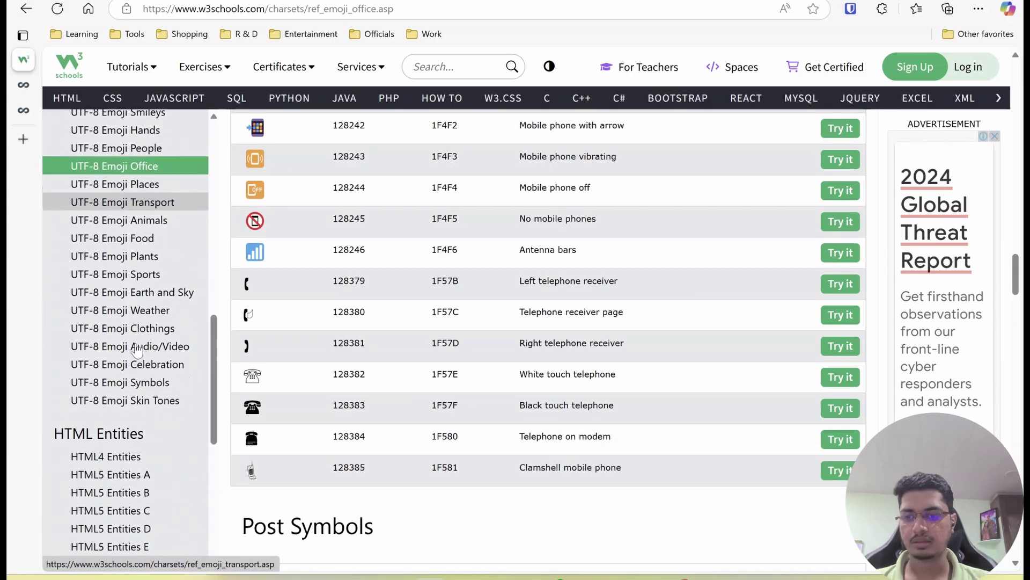
click(145, 336)
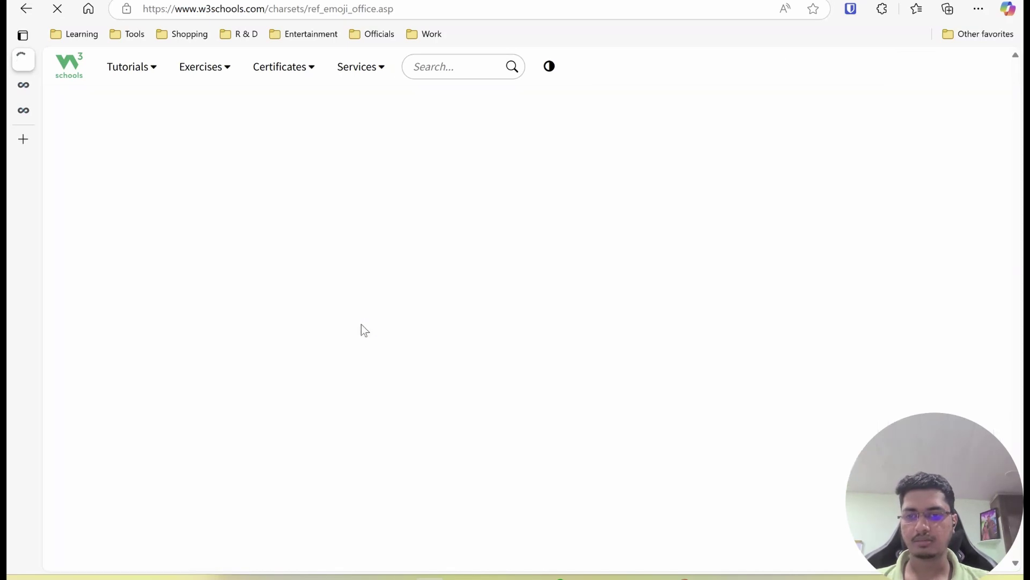
scroll(362, 324, down, 10)
scroll(362, 324, up, 4)
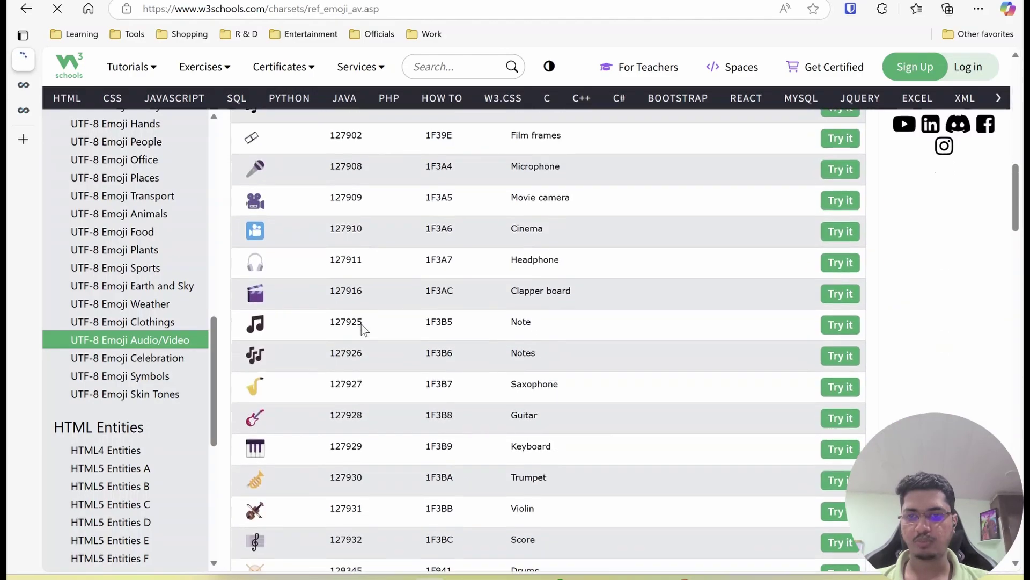
Look through the remaining UTF-8 Emoji Audio/Video symbols and the celebration and entertainment codes in the UTF-8 Emoji Celebration reference
scroll(362, 329, down, 20)
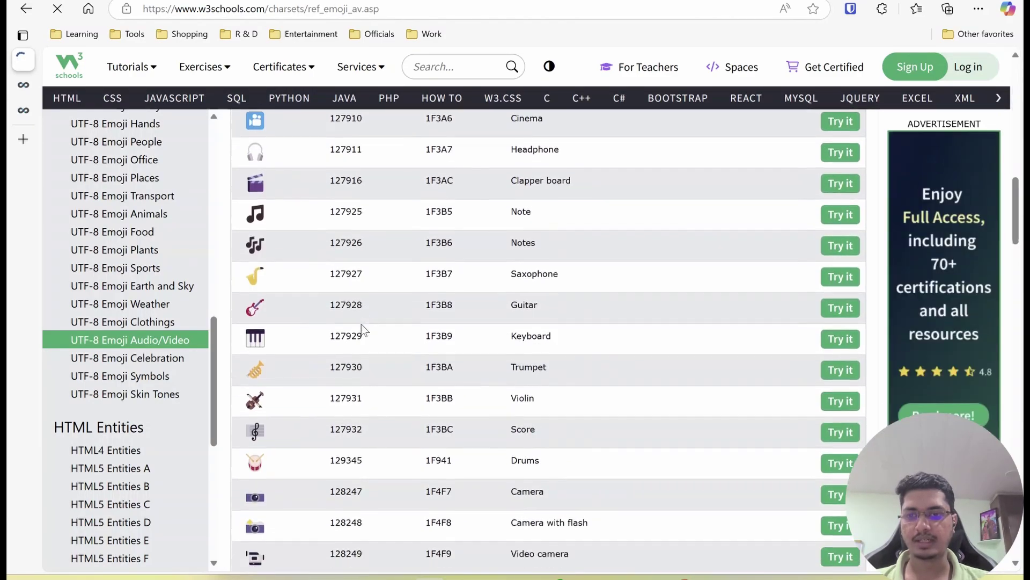
scroll(362, 325, down, 4)
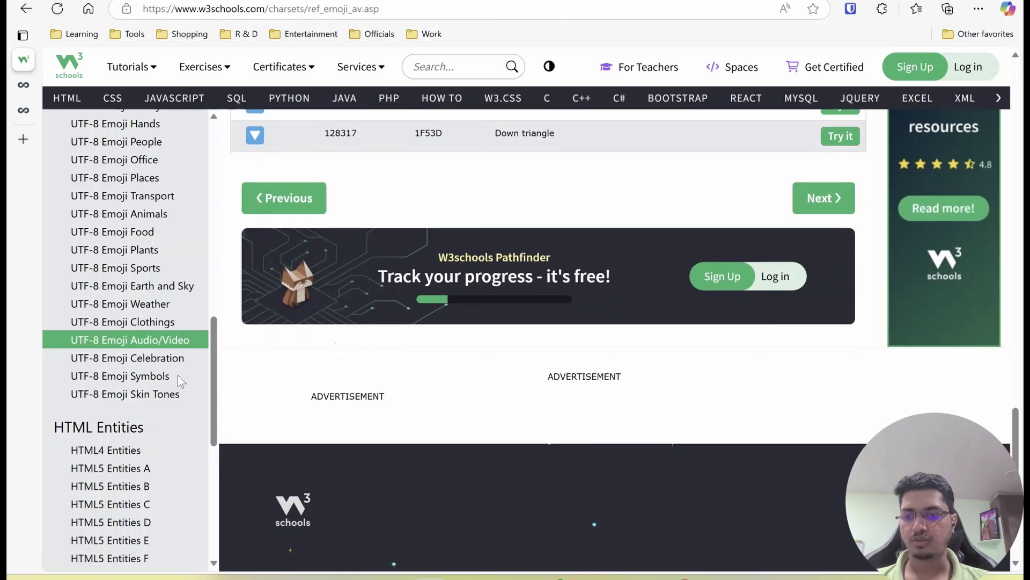
click(129, 357)
scroll(410, 309, down, 15)
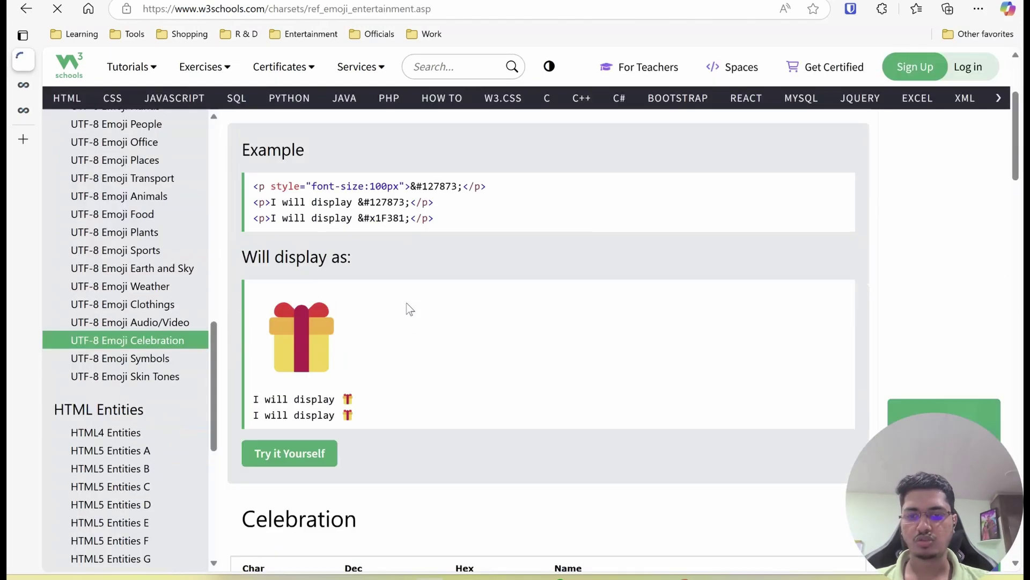
scroll(410, 308, down, 12)
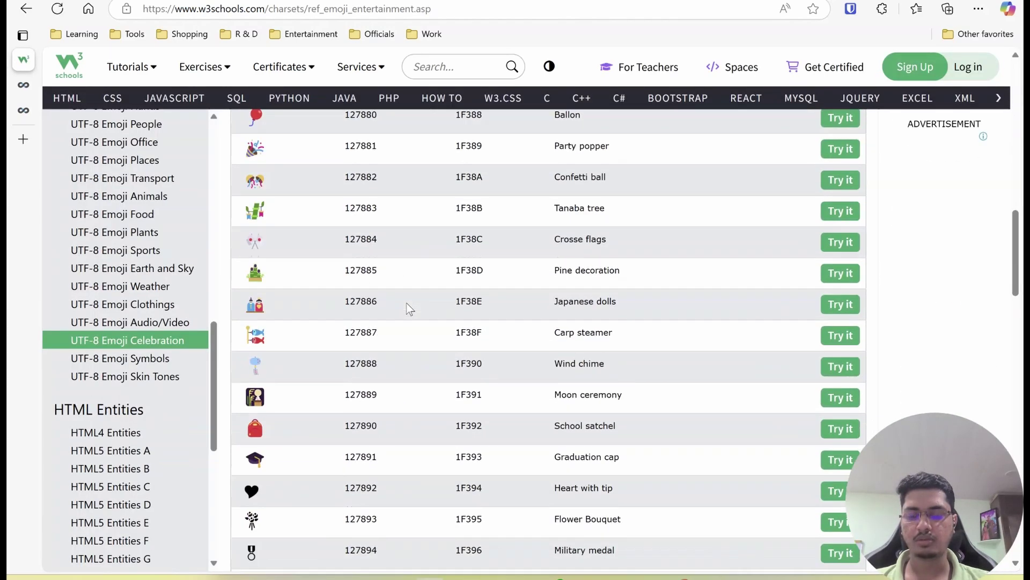
scroll(410, 310, down, 1)
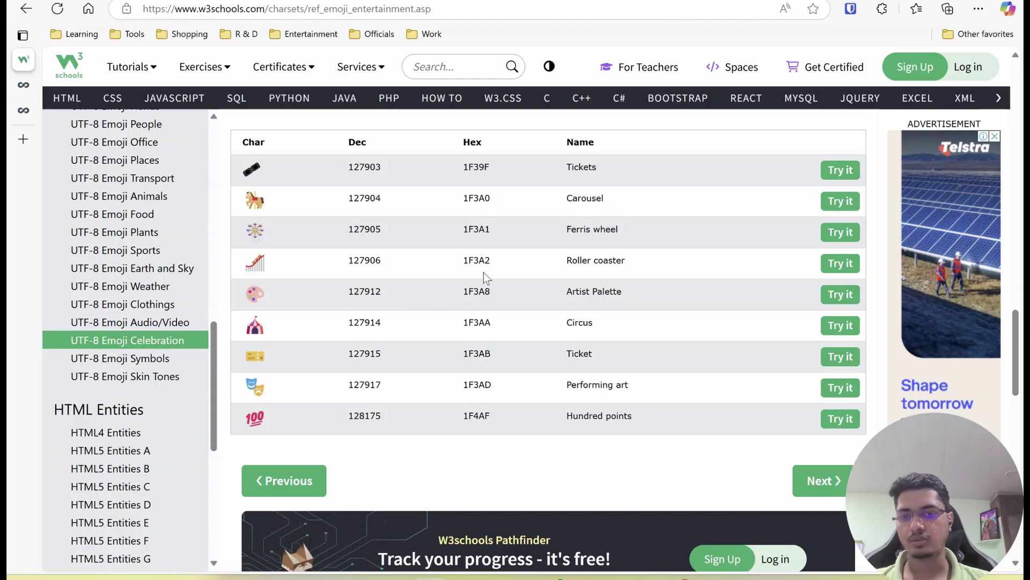
scroll(484, 272, up, 7)
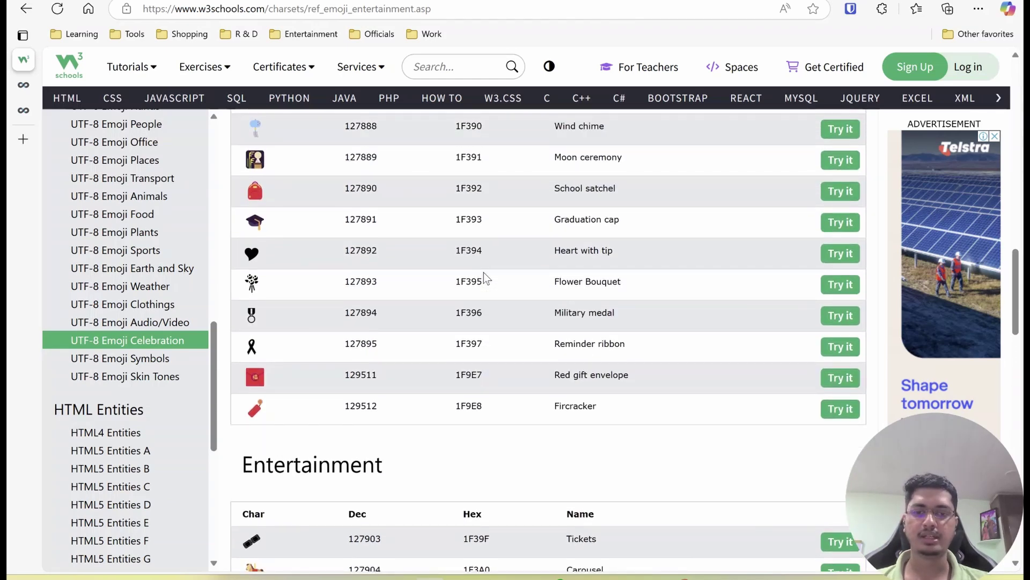
scroll(485, 272, up, 5)
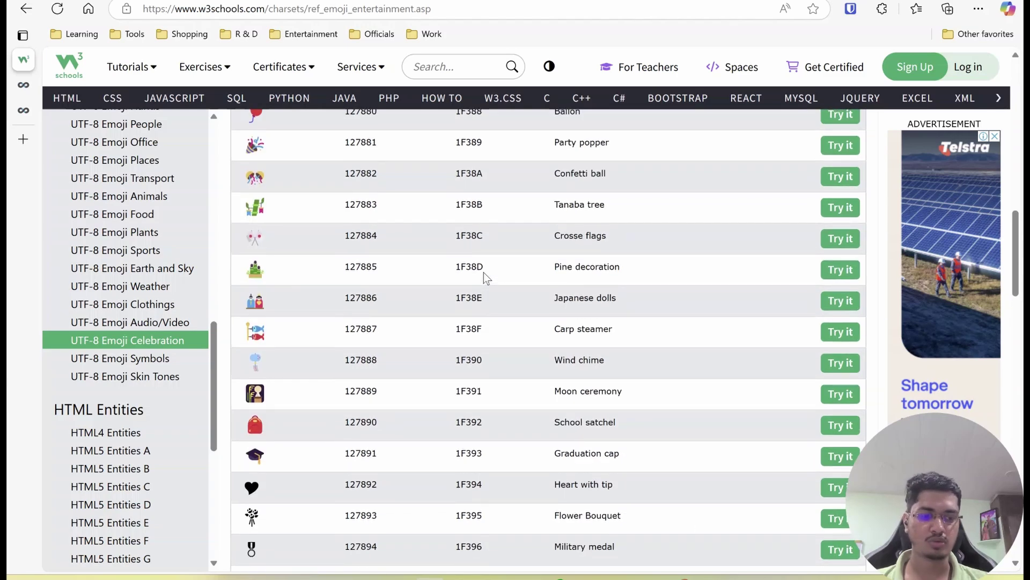
scroll(484, 272, up, 4)
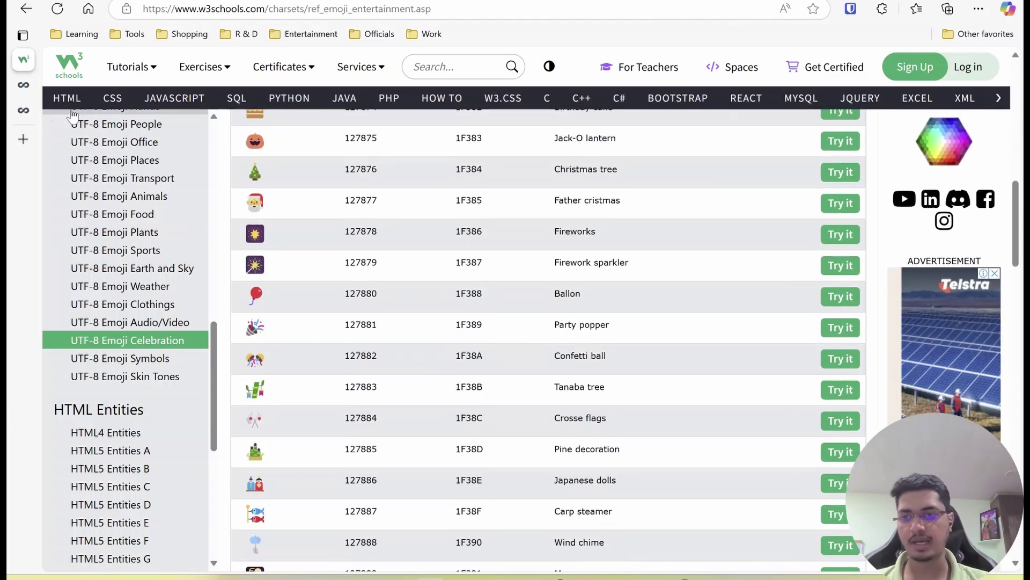
Check the emoji rule in the original Information Schema Dashboard's CSS and open the CSS editor of Information Schema Dashboard V2
click(24, 110)
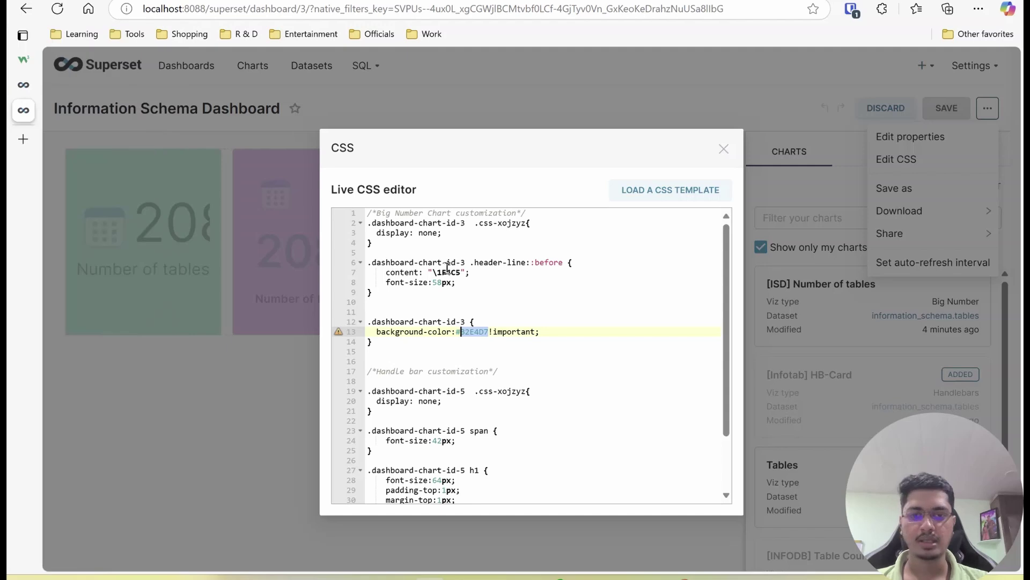
click(480, 290)
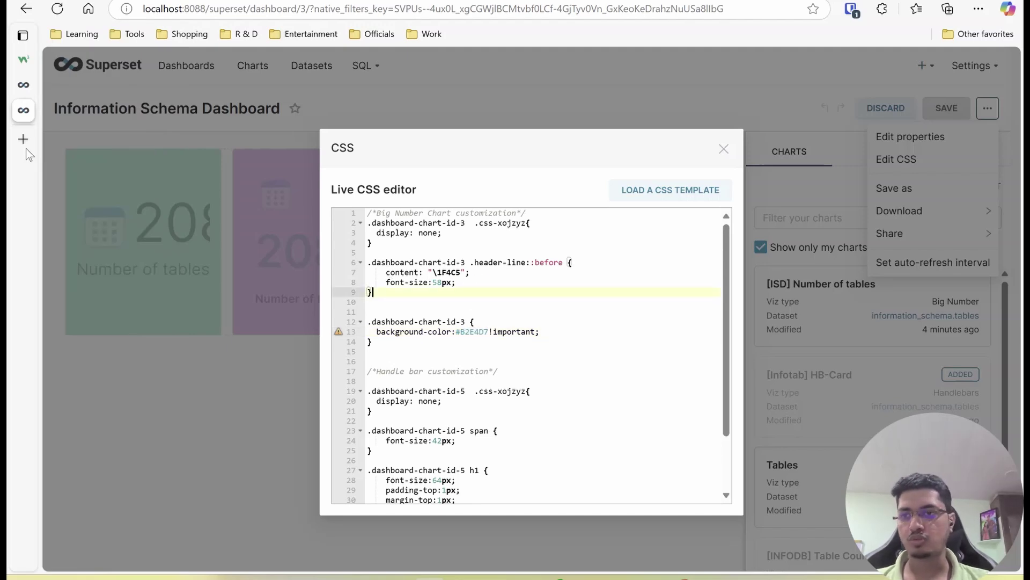
click(23, 85)
click(961, 115)
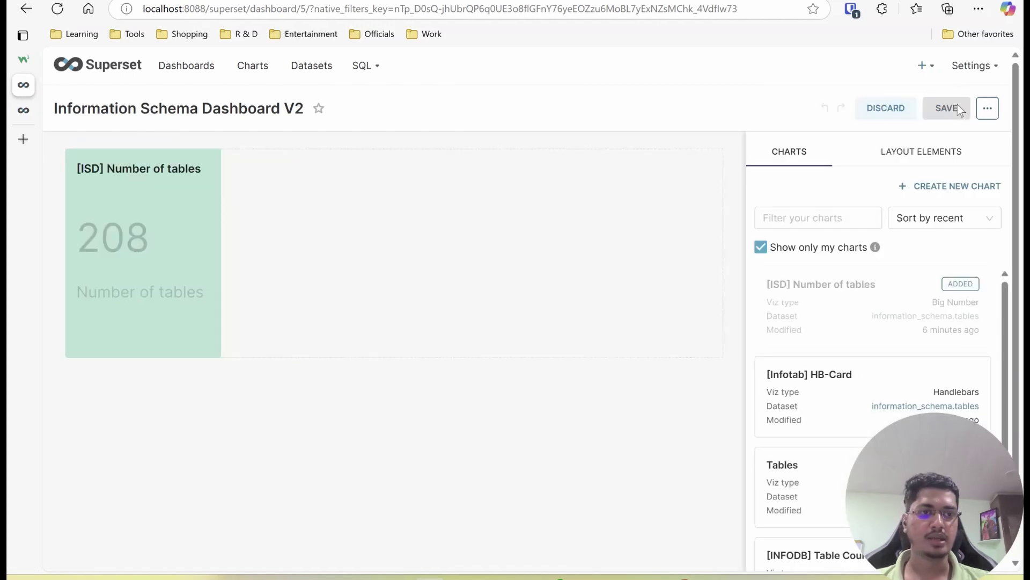
click(986, 106)
click(933, 160)
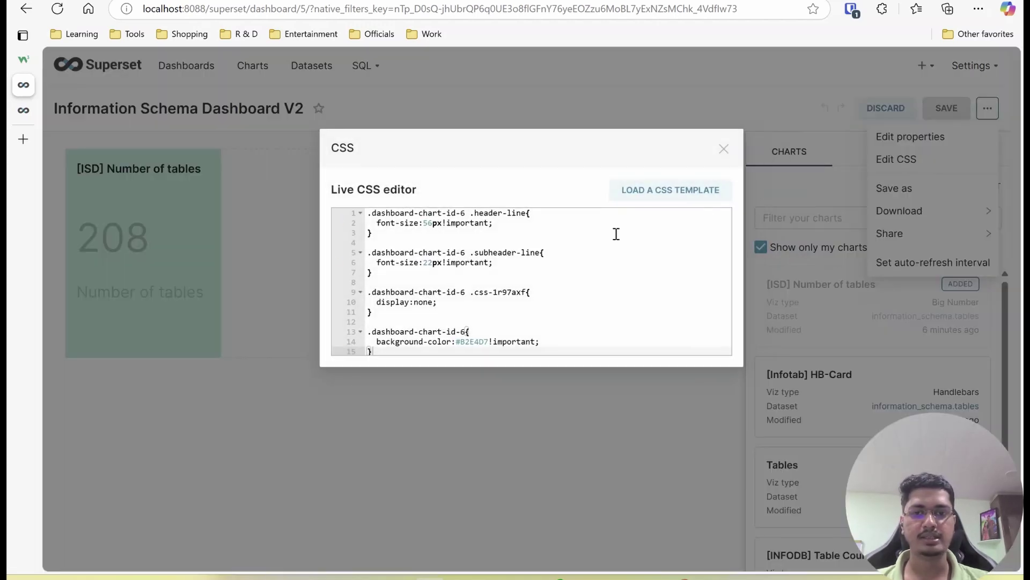
Duplicate the .dashboard-chart-id-6 .header-line rule below itself and change the copy's selector to .header-line::before
drag(431, 242, 349, 210)
key(ctrl+c)
click(422, 240)
key(Return)
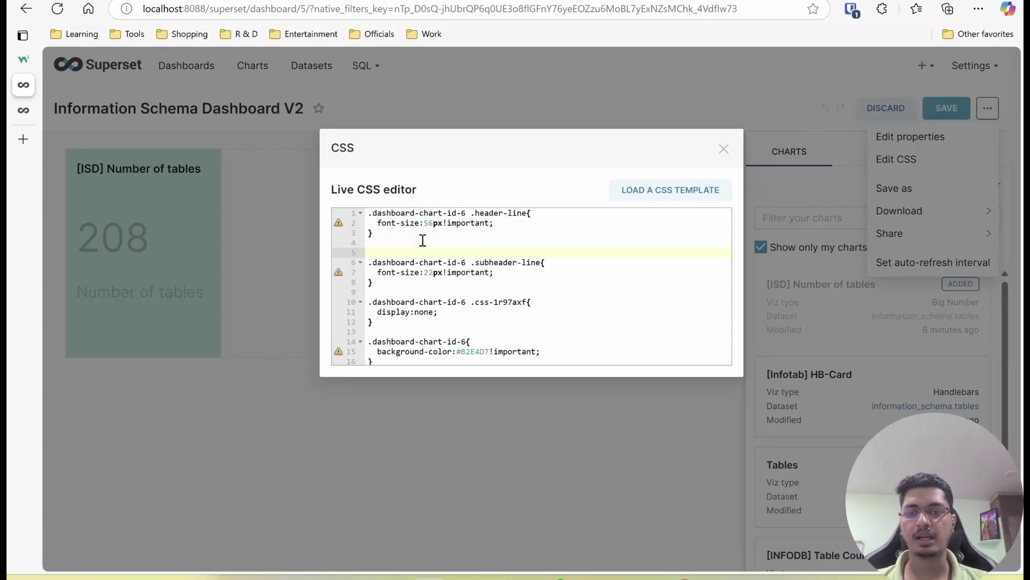
key(ctrl+v)
click(530, 253)
text(:before)
Replace the font-size declaration in the .header-line::before rule with content:"\"; as a stub for the emoji code
key(Down)
key(ctrl+shift+Left)
key(ctrl+shift+Left)
key(ctrl+shift+Left)
key(ctrl+shift+Left)
key(ctrl+shift+Left)
key(ctrl+shift+Left)
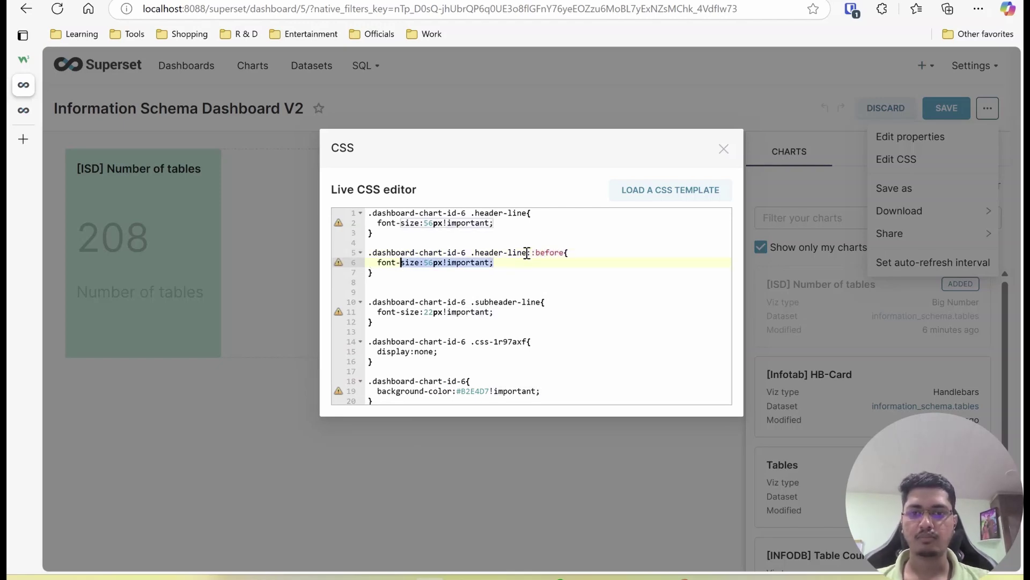
key(ctrl+shift+Left)
text(content:"\";)
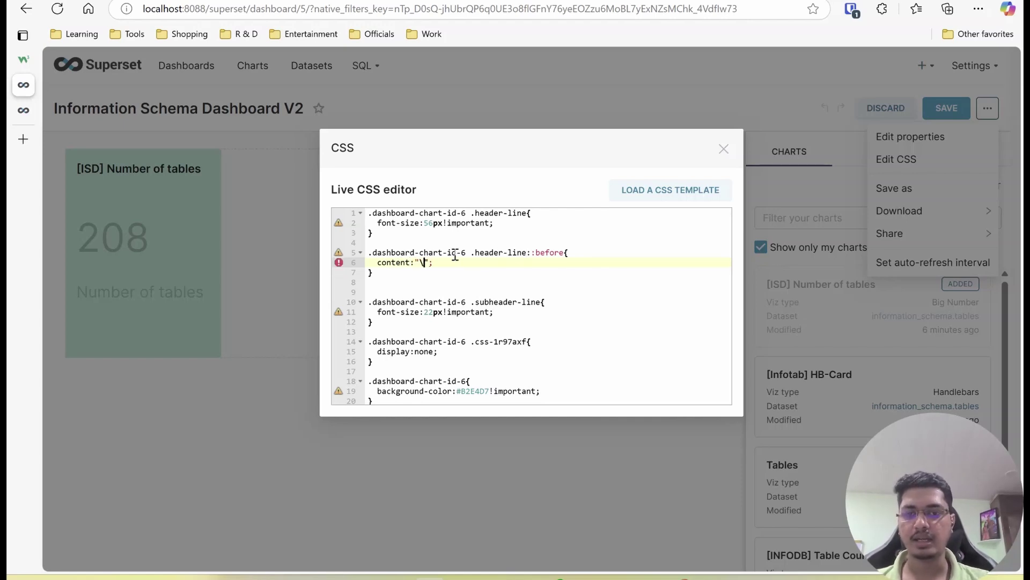
Copy the Calendar symbol's hex code 1F4C5 from the W3Schools UTF-8 Emoji Office reference
click(23, 60)
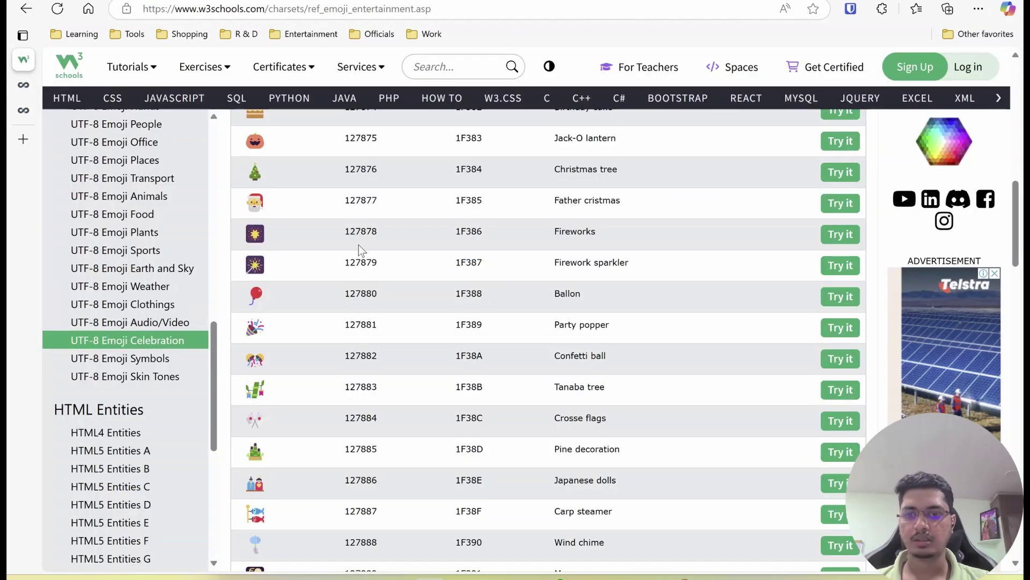
double_click(476, 417)
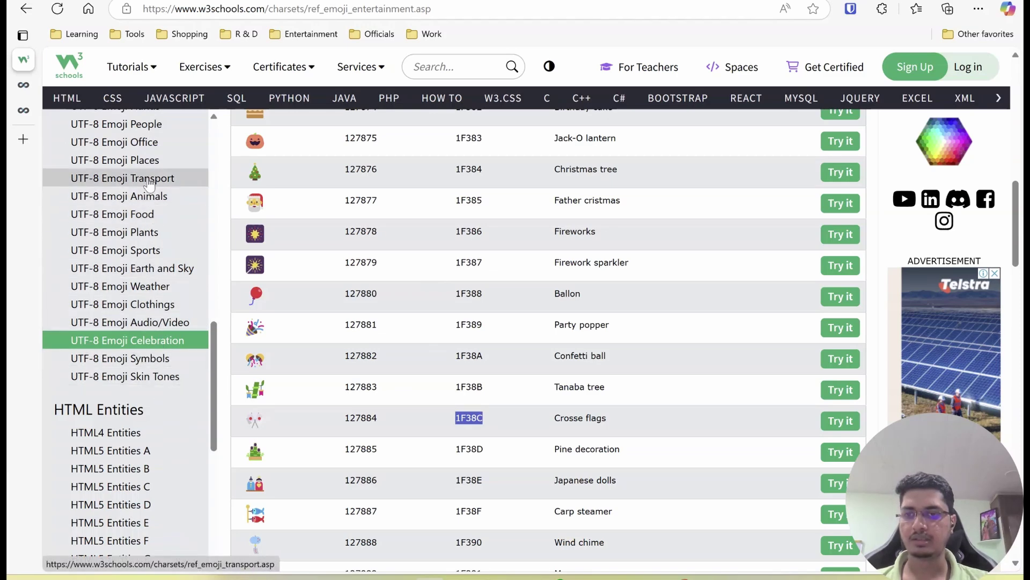
click(138, 143)
scroll(407, 254, down, 15)
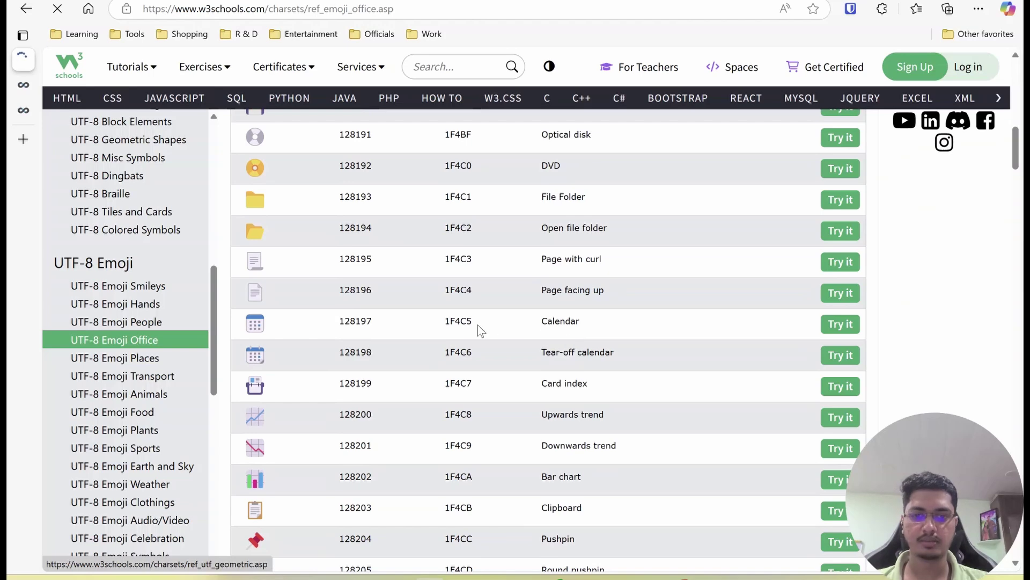
double_click(459, 320)
key(ctrl+c)
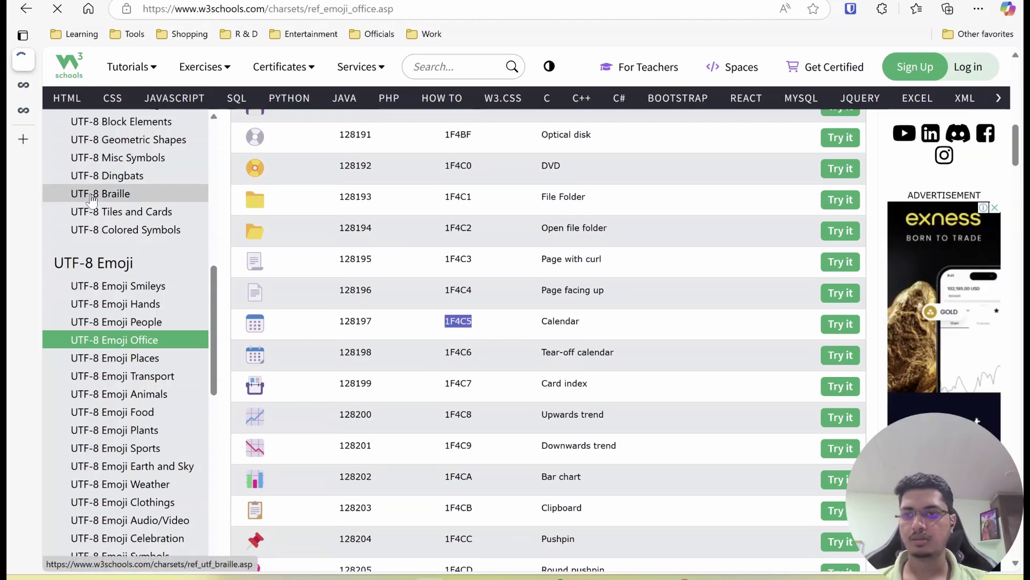
Complete the .header-line::before content value as "\1F4C5" in the V2 dashboard's CSS and save the dashboard
click(24, 86)
key(ctrl+v)
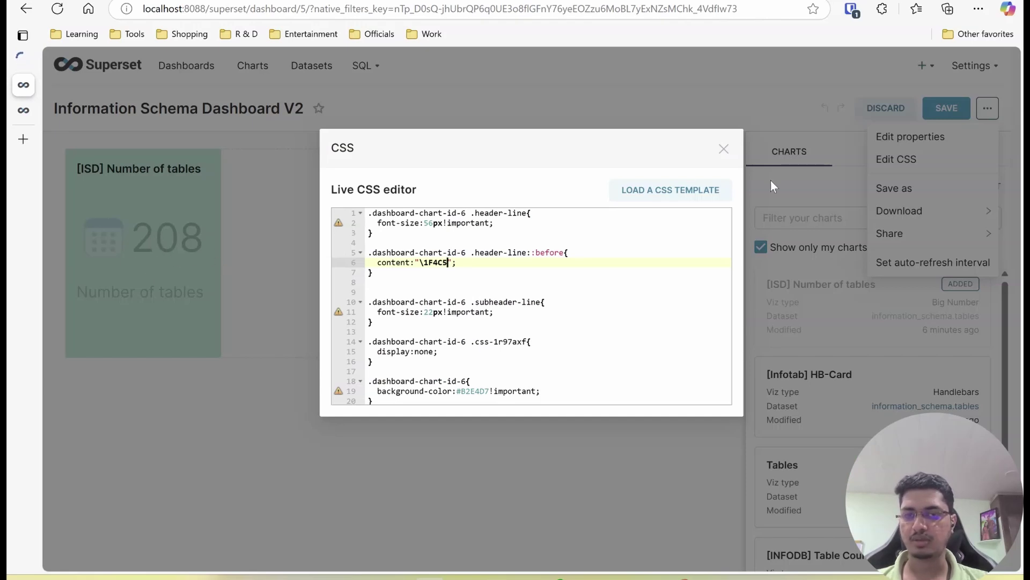
click(723, 148)
click(951, 99)
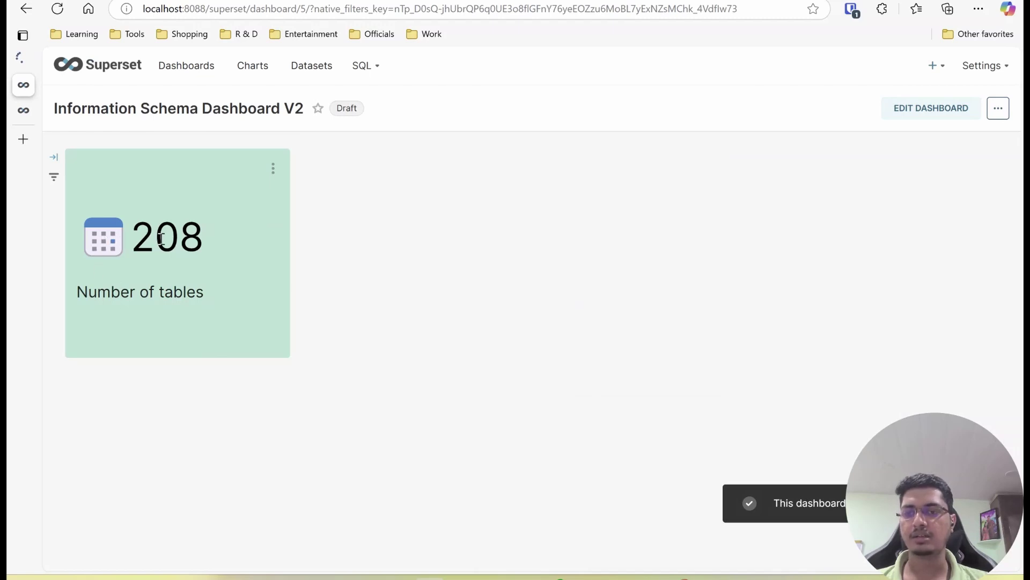
Examine the saved card's number, calendar icon and subheader text by highlighting them
drag(132, 235, 216, 233)
click(107, 240)
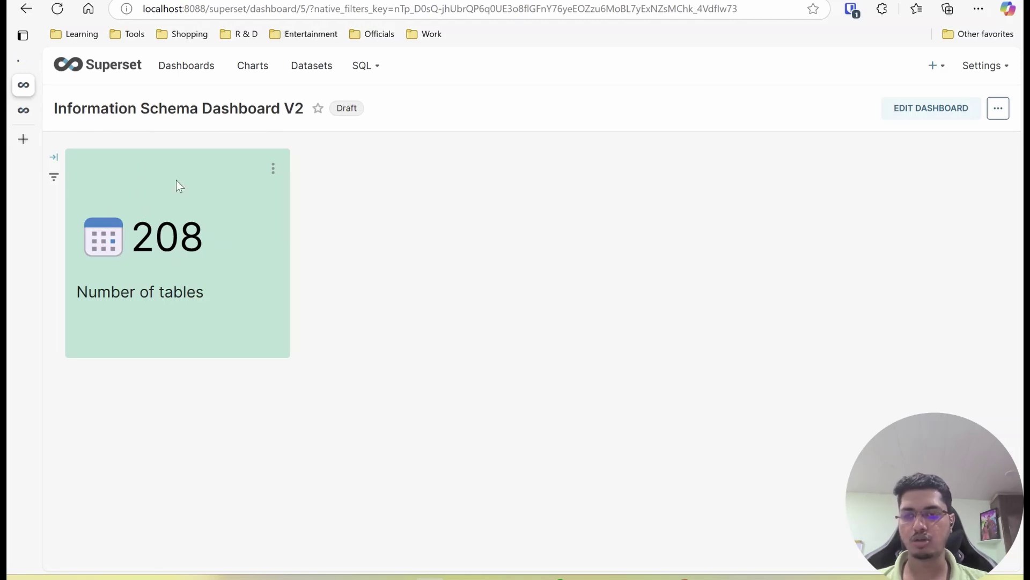
drag(207, 240, 69, 230)
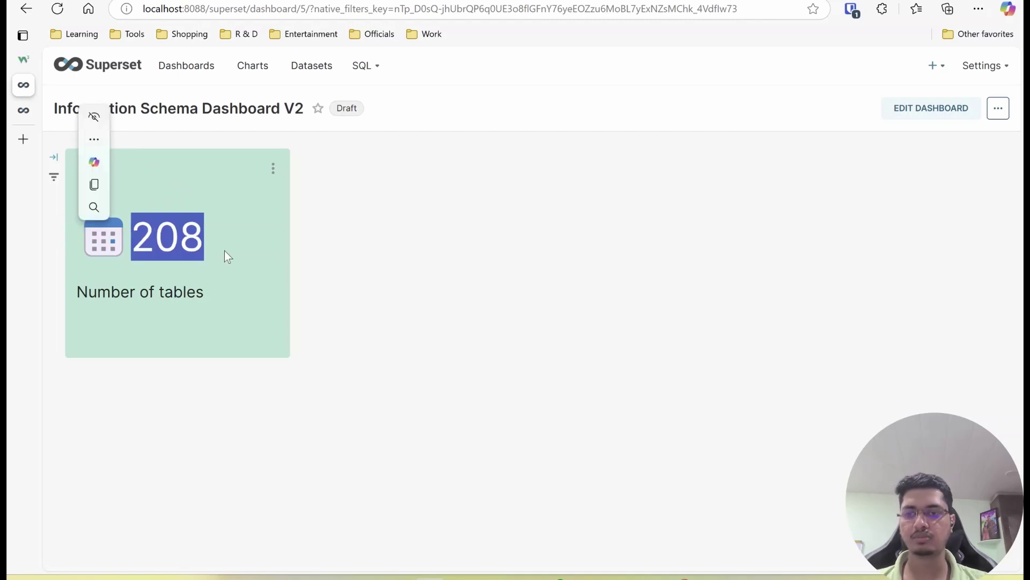
click(463, 219)
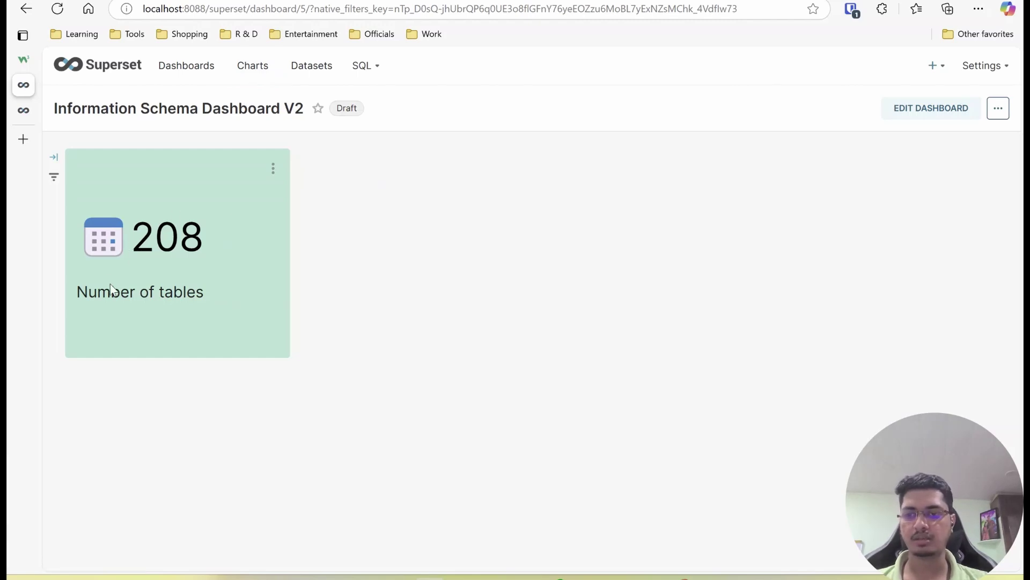
drag(87, 292, 295, 319)
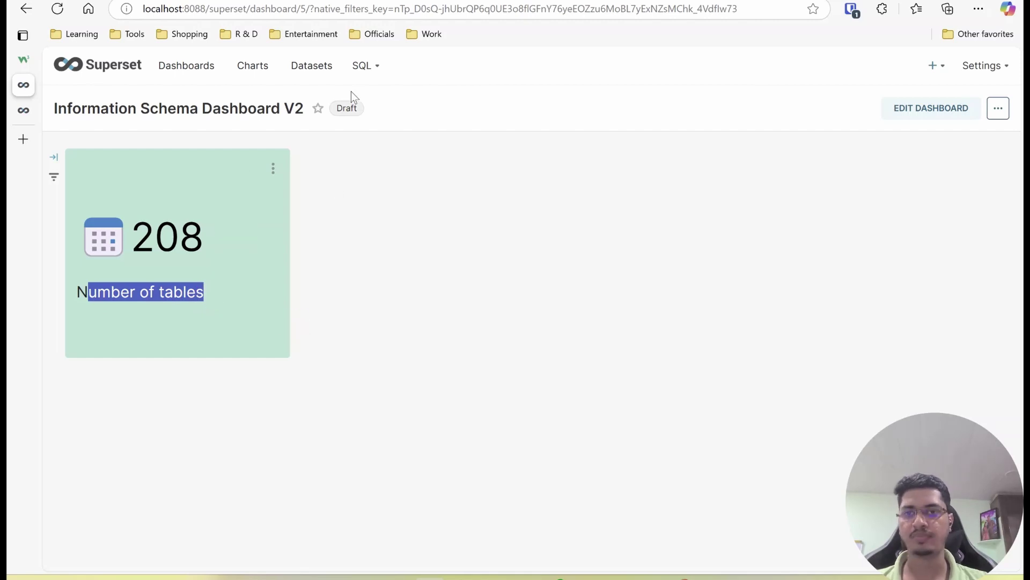
click(301, 232)
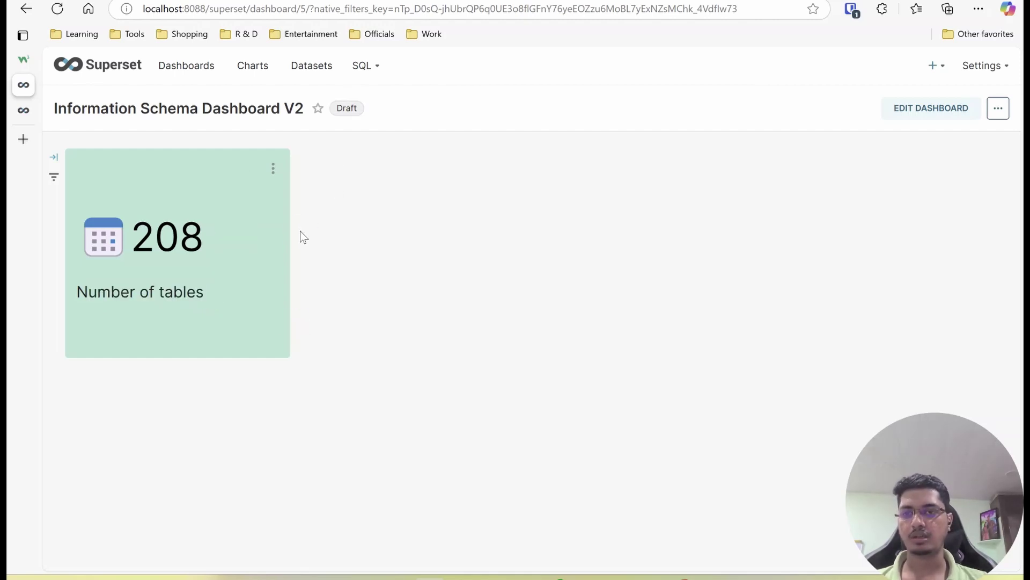
Create a new Handlebars chart based on the tables dataset from information_schema
click(255, 72)
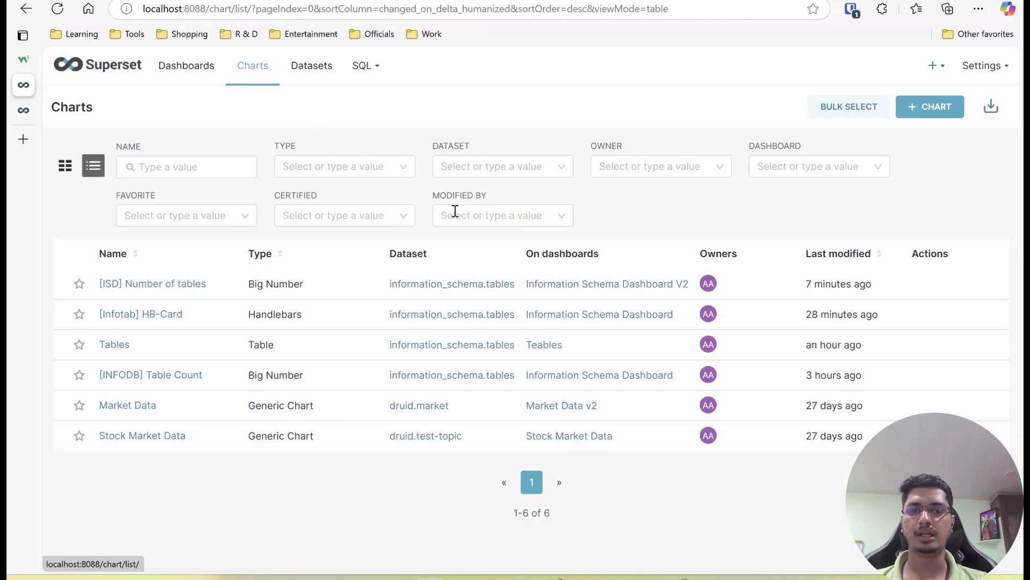
click(938, 105)
click(345, 166)
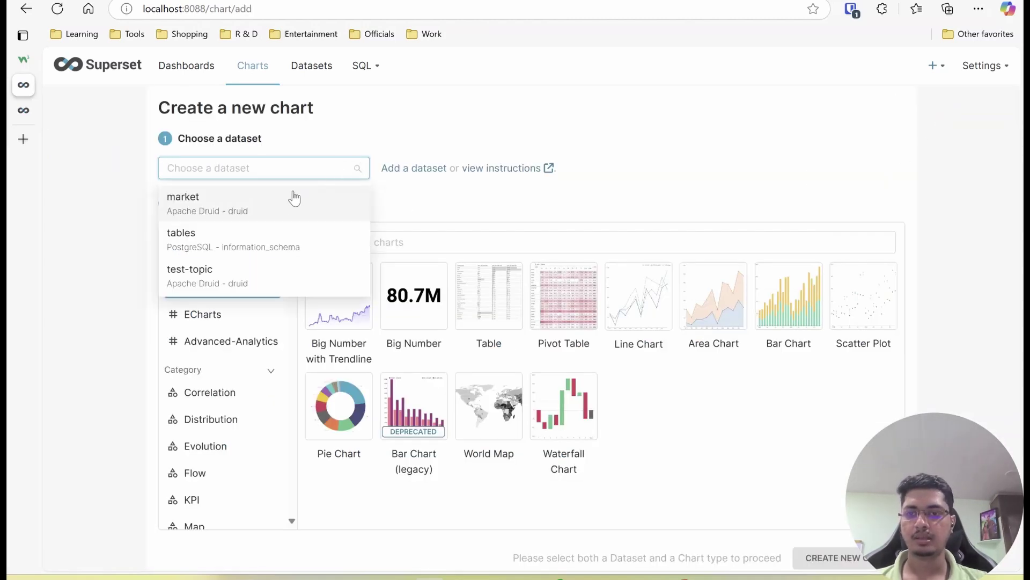
click(251, 236)
click(404, 241)
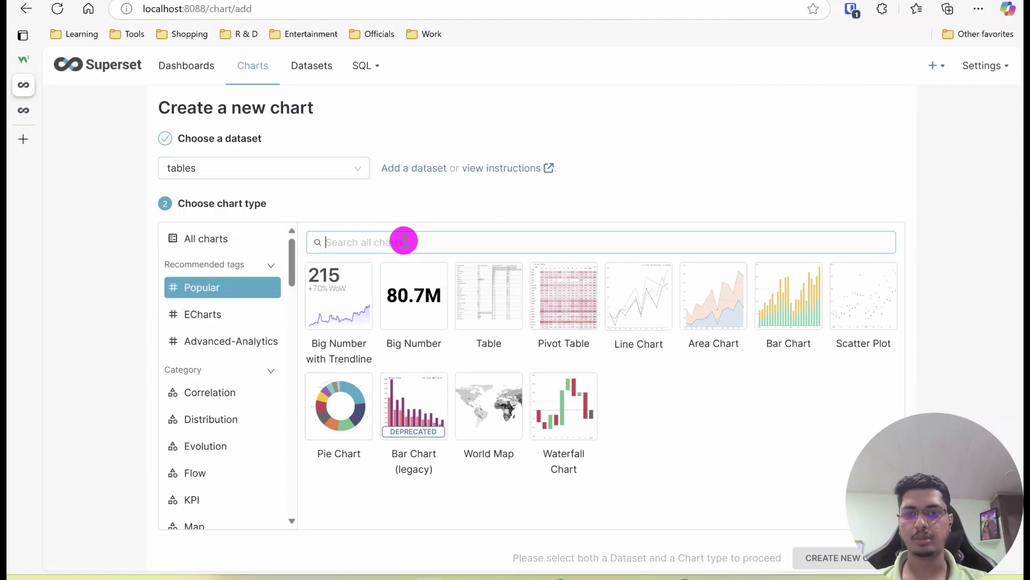
text(hand)
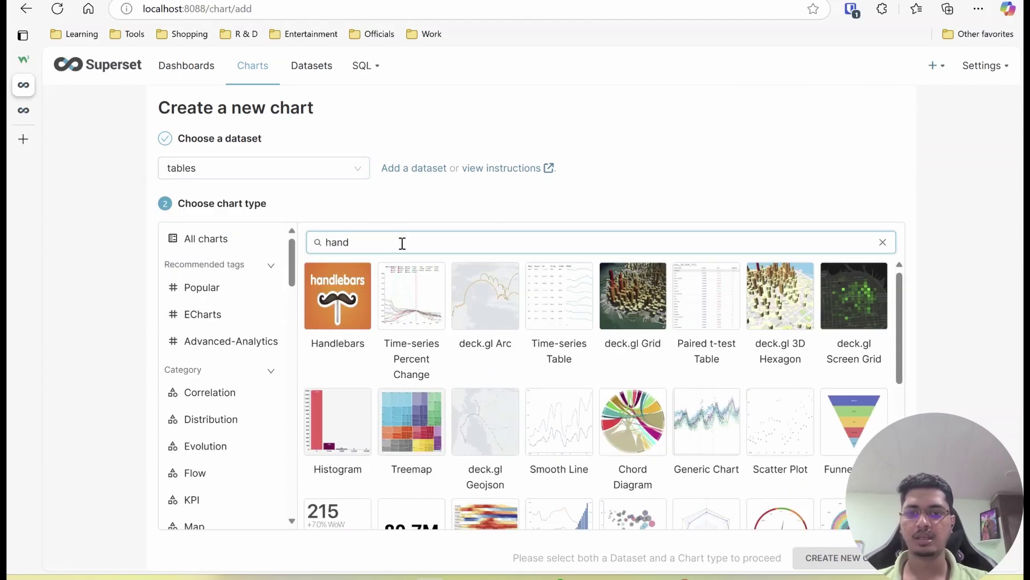
key(Return)
click(826, 558)
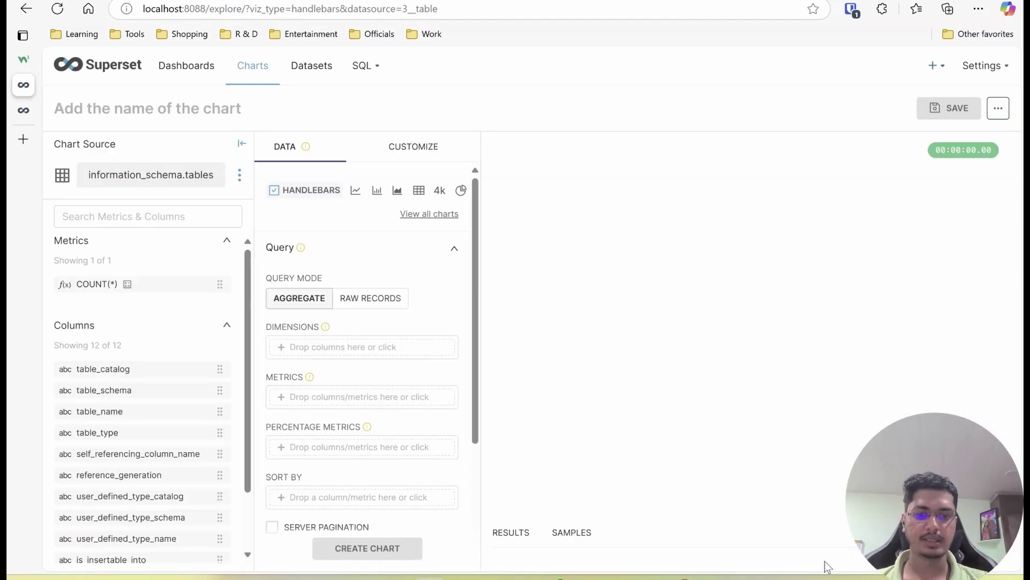
Add a COUNT_DISTINCT metric on the table_name column, naming it table_count
scroll(310, 316, down, 1)
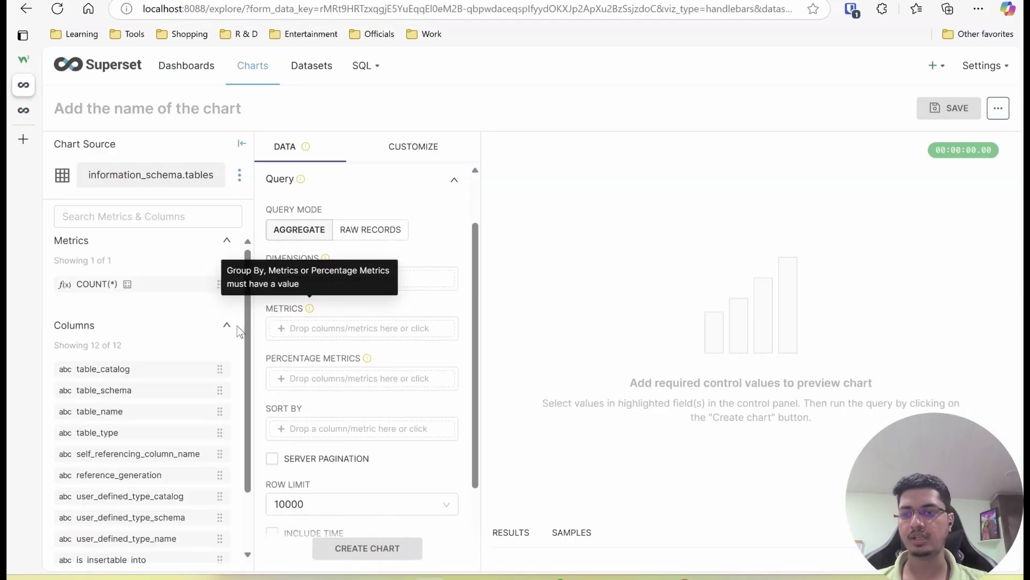
drag(106, 410, 322, 349)
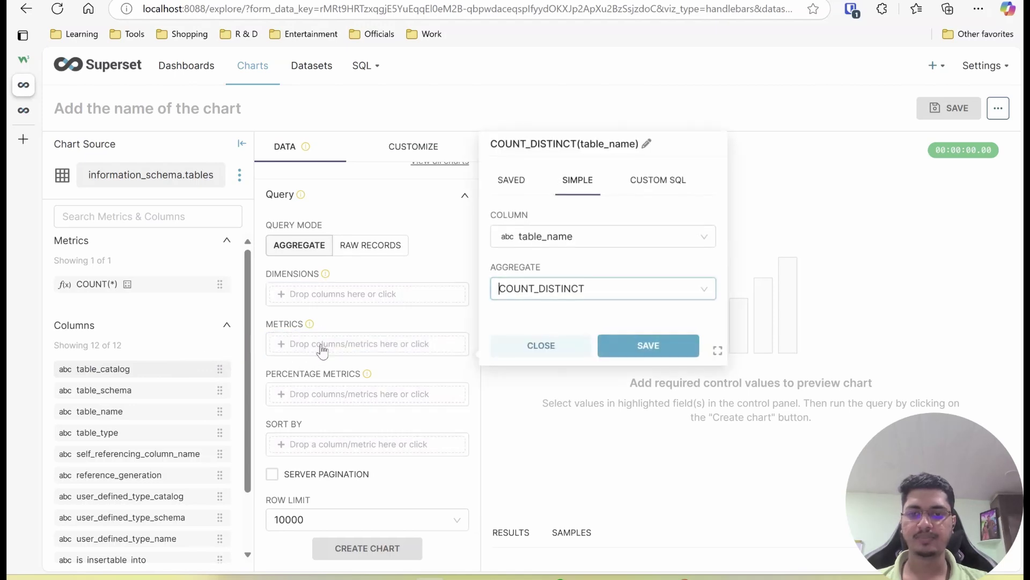
click(646, 143)
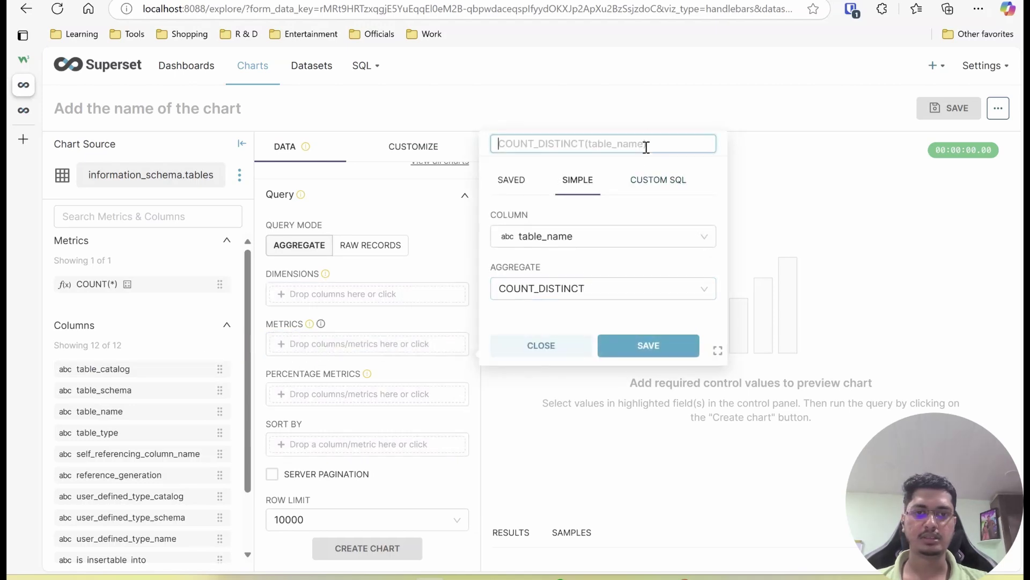
text(t)
key(BackSpace)
text(tab)
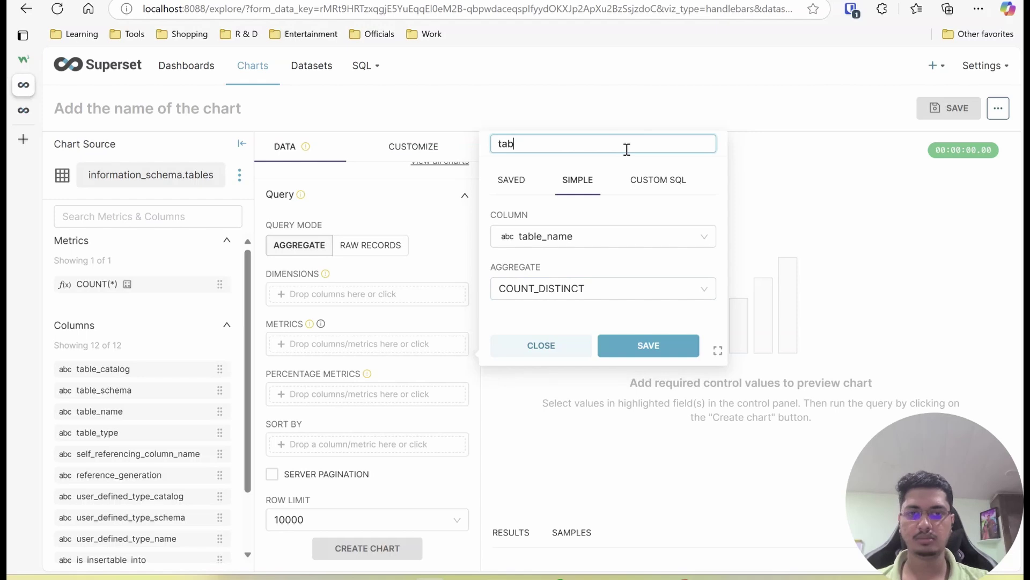
text(le_count)
key(ctrl+a)
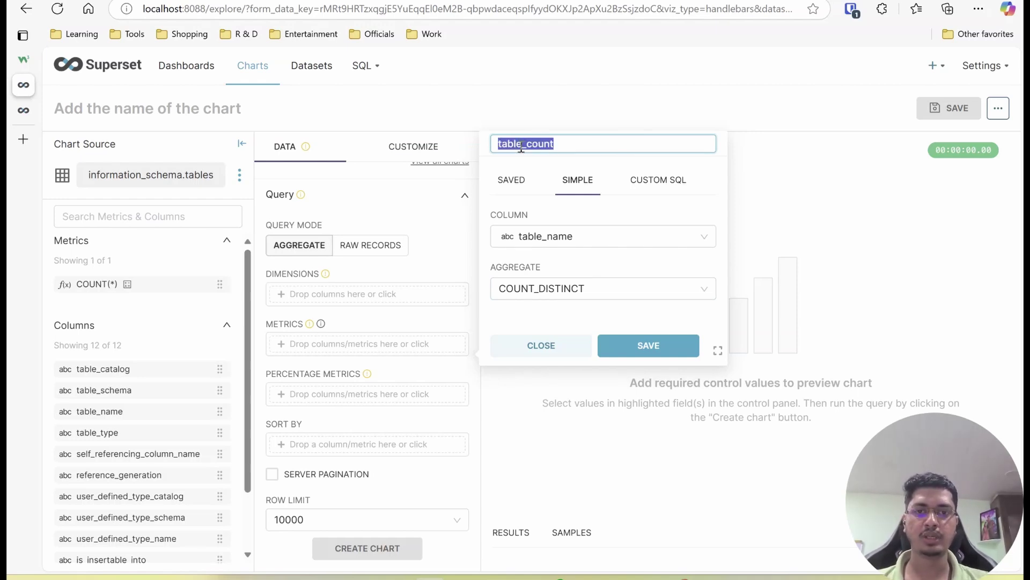
click(644, 342)
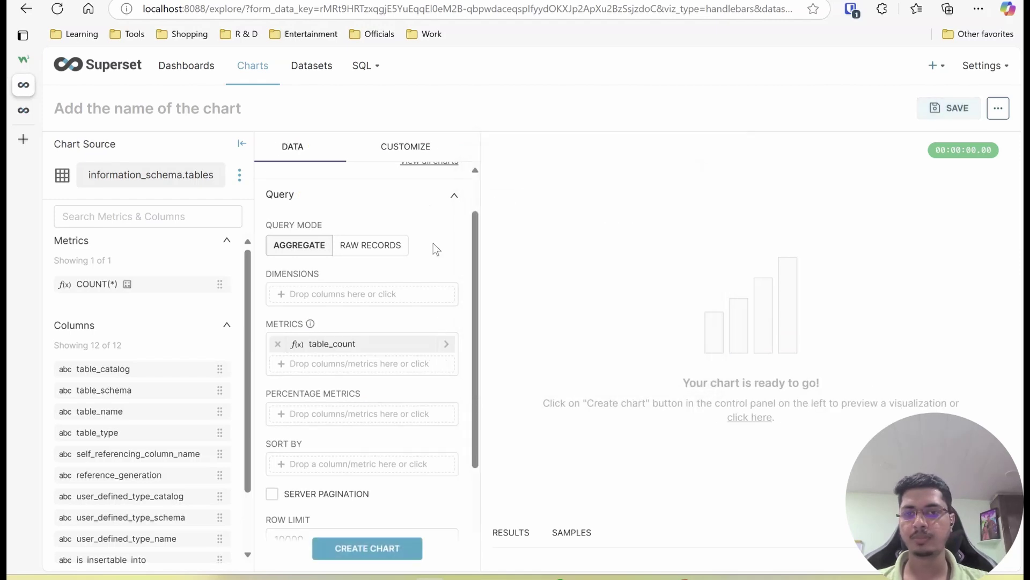
Create the chart from the table_count metric, examine its raw output, and open the chart's customization options
click(380, 548)
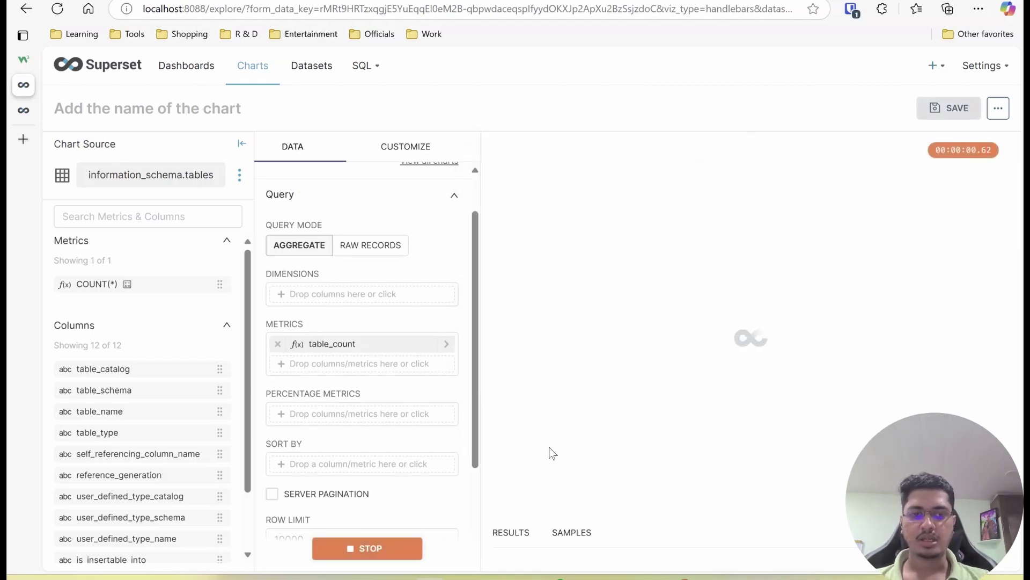
drag(528, 185, 665, 187)
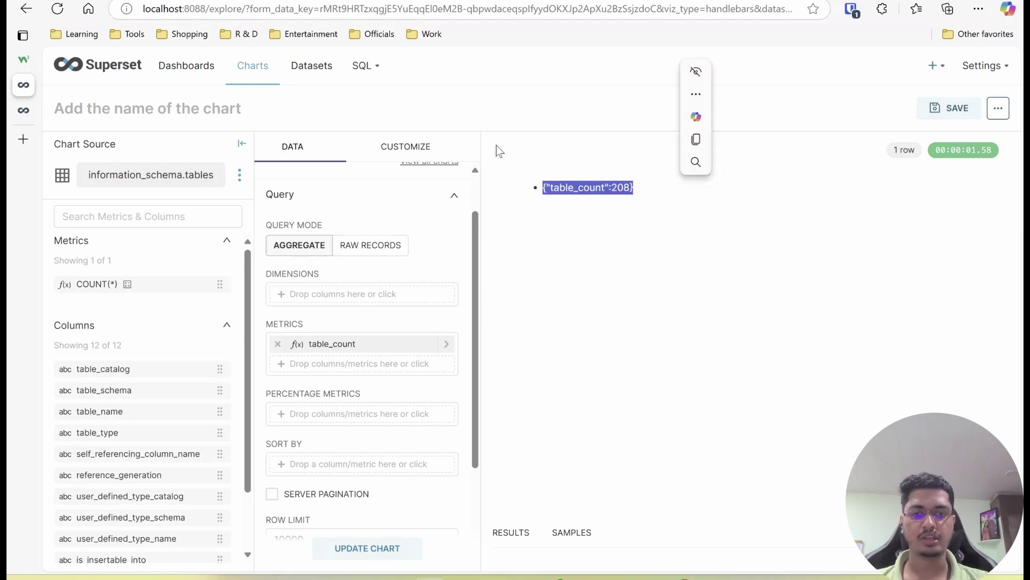
scroll(424, 244, up, 1)
click(448, 255)
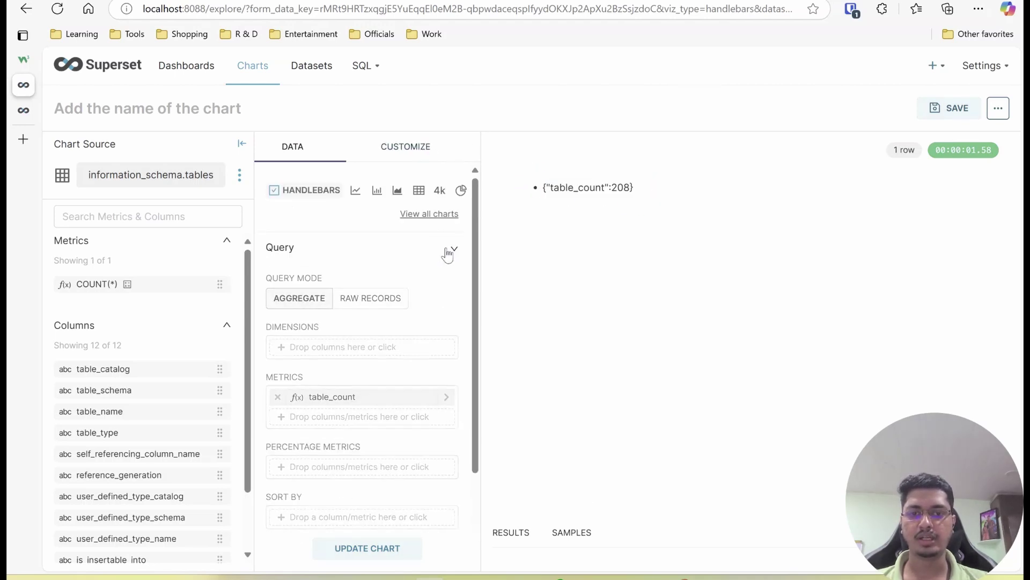
click(405, 147)
drag(374, 333, 303, 207)
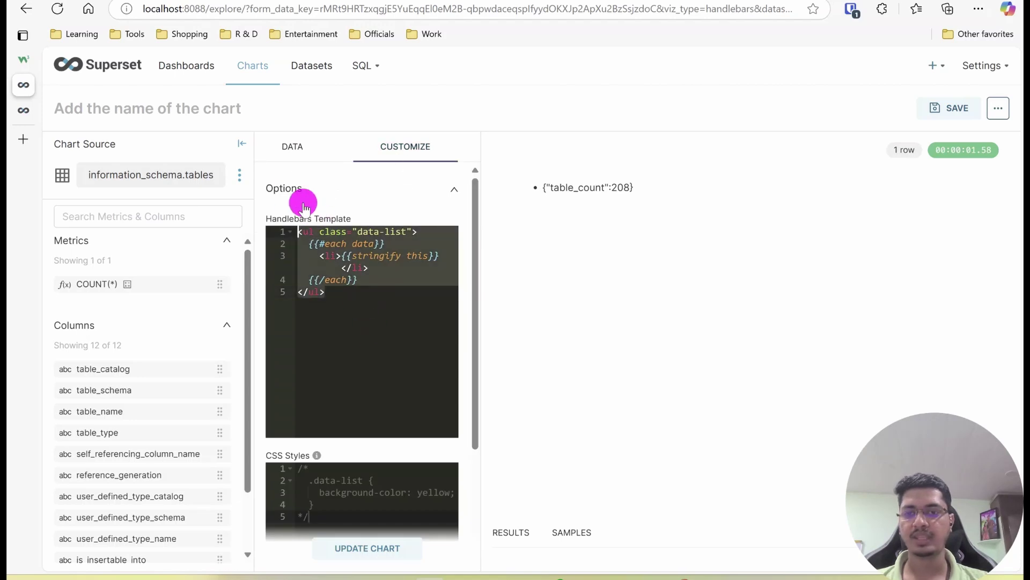
click(279, 202)
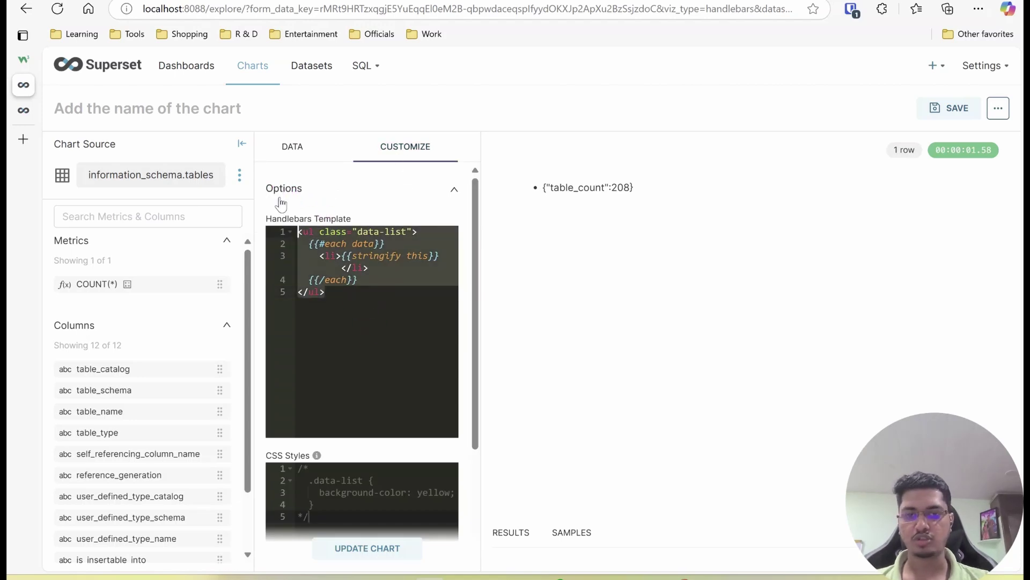
key(BackSpace)
key(ctrl+z)
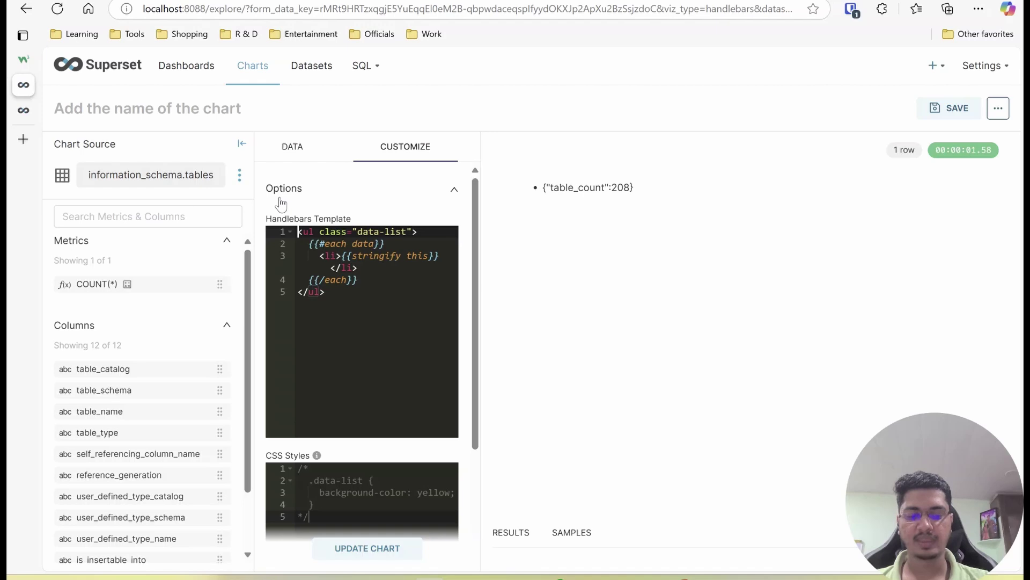
key(ctrl+a)
key(BackSpace)
key(ctrl+z)
key(ctrl+a)
key(BackSpace)
key(ctrl+z)
key(Down)
key(Up)
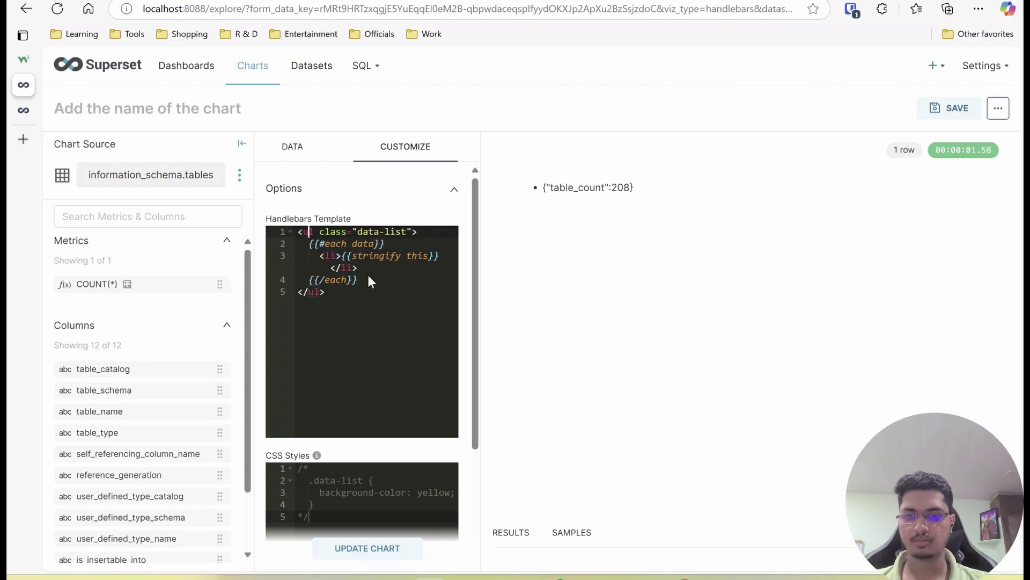
Replace the default data-list code in the Handlebars template with an empty <div></div> element
key(shift+Down)
key(shift+Down)
key(shift+Down)
key(shift+Down)
key(shift+End)
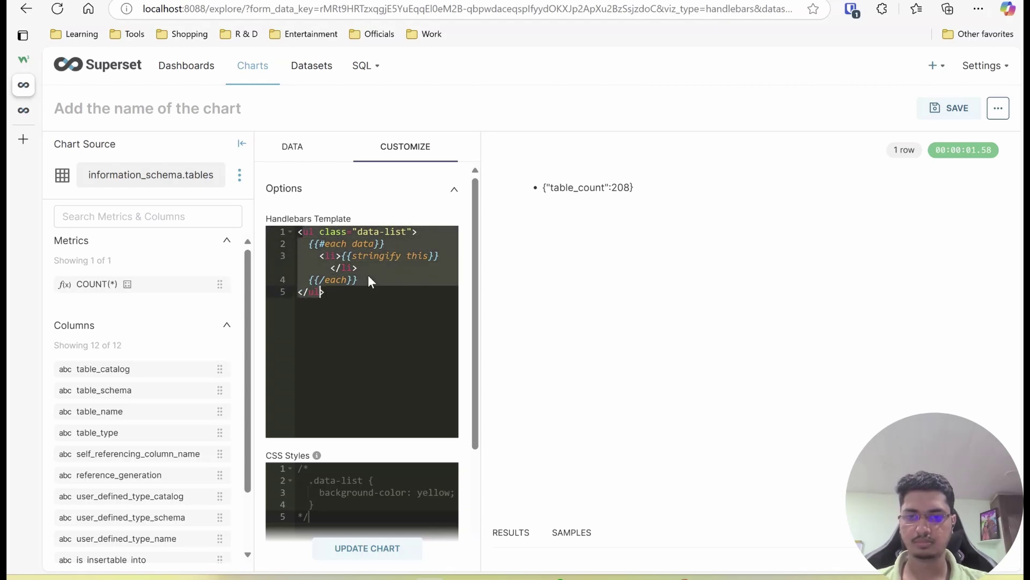
text(<h1>)
key(BackSpace)
key(BackSpace)
text(dov)
key(BackSpace)
key(BackSpace)
text(iv>)
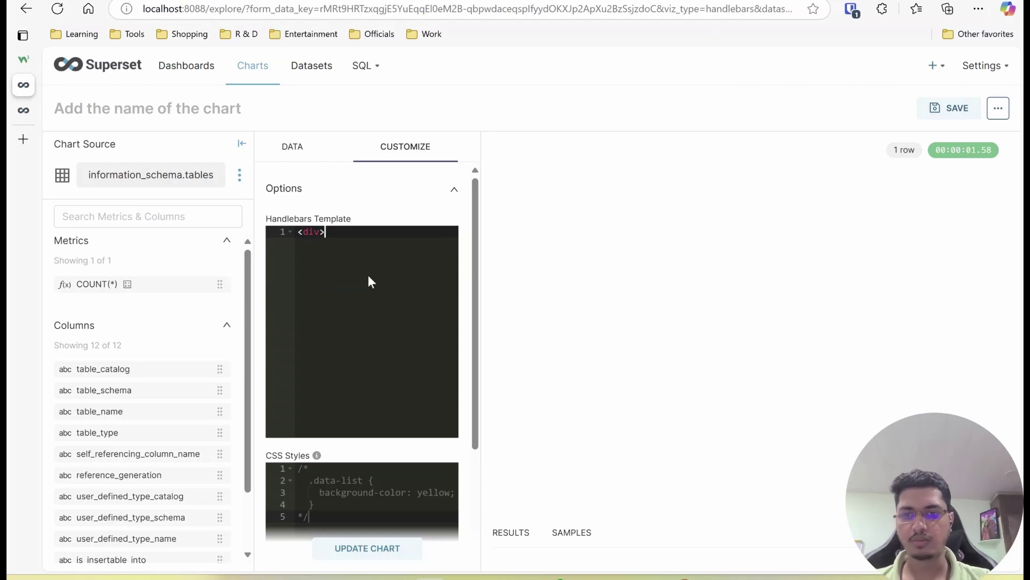
text(</div>)
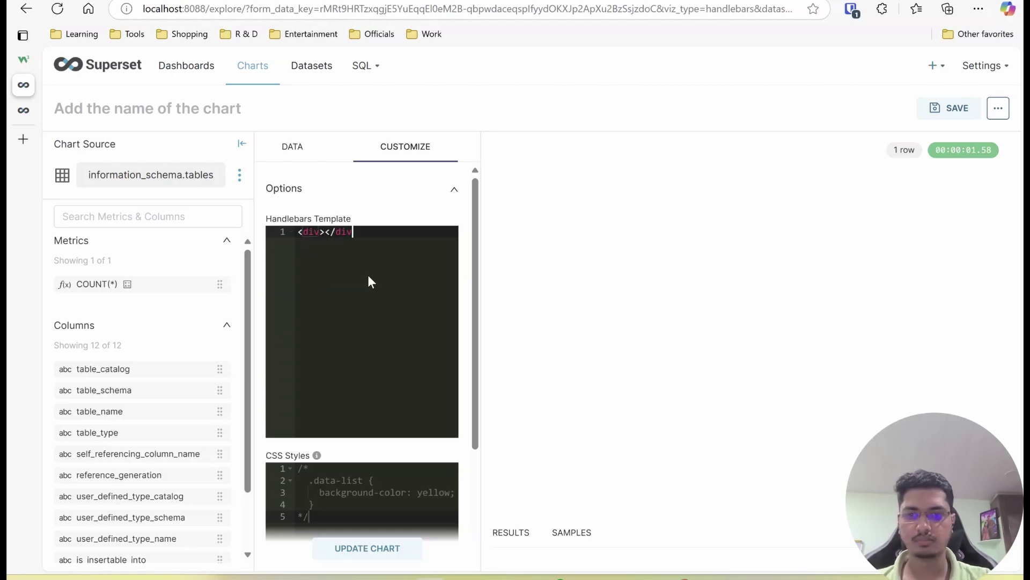
Add an empty <span></span> element on its own line inside the template's div
key(Left)
key(Left)
key(Left)
key(Left)
key(Left)
key(Left)
key(Return)
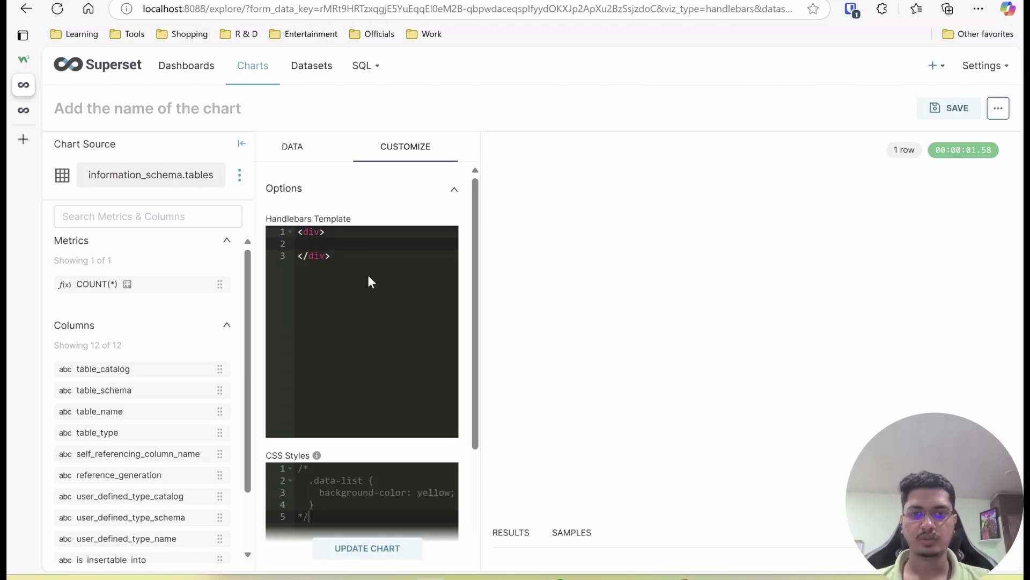
text(<>)
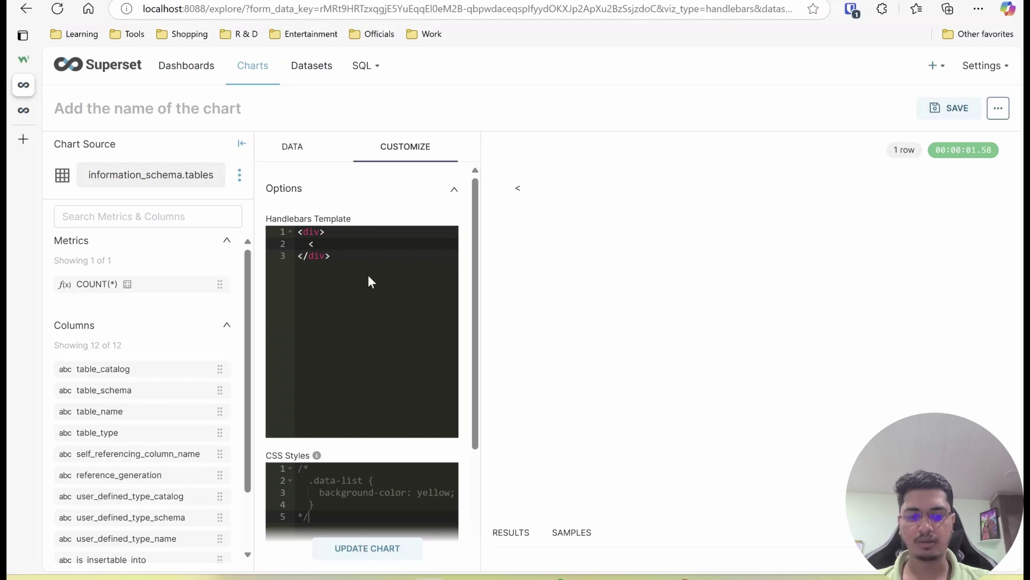
key(Left)
text(h1)
key(Right)
key(Left)
key(BackSpace)
key(BackSpace)
text(span)
key(Right)
text(<s)
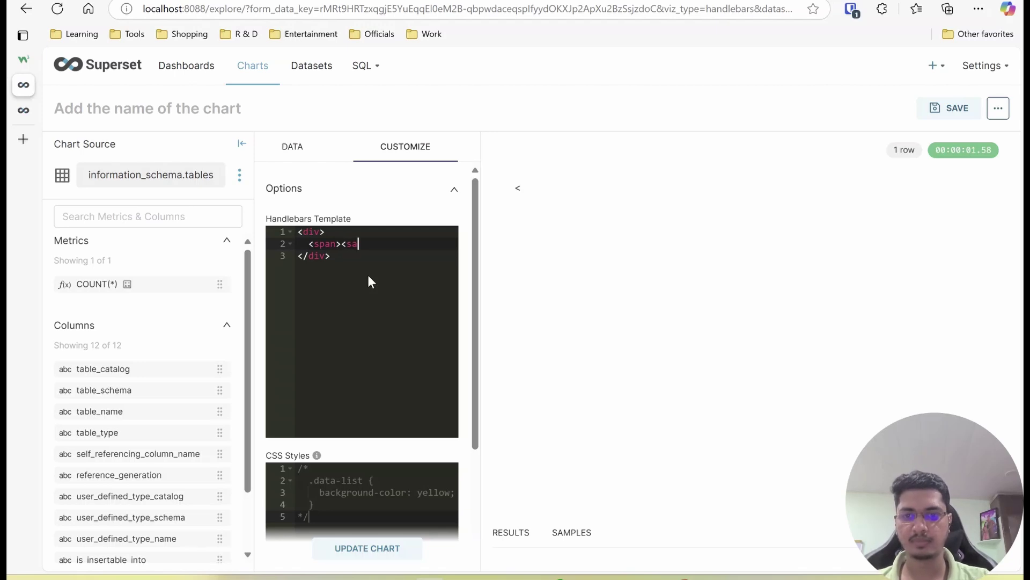
text(pan>)
key(ctrl+z)
text(/span)
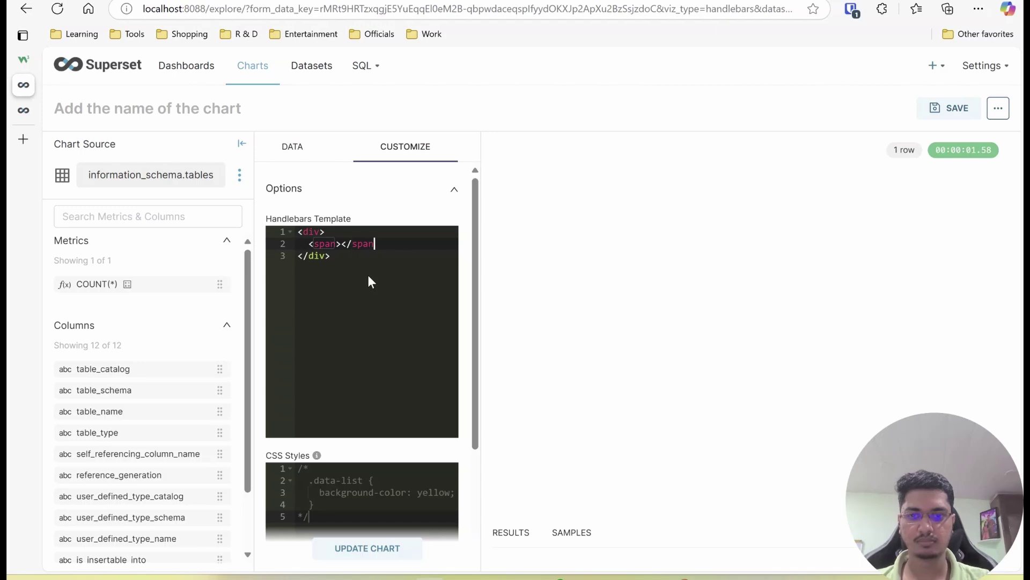
Add empty <h1></h1> and <h3></h3> elements on separate lines below the span in the Handlebars template
key(Return)
text(<h1></h1>)
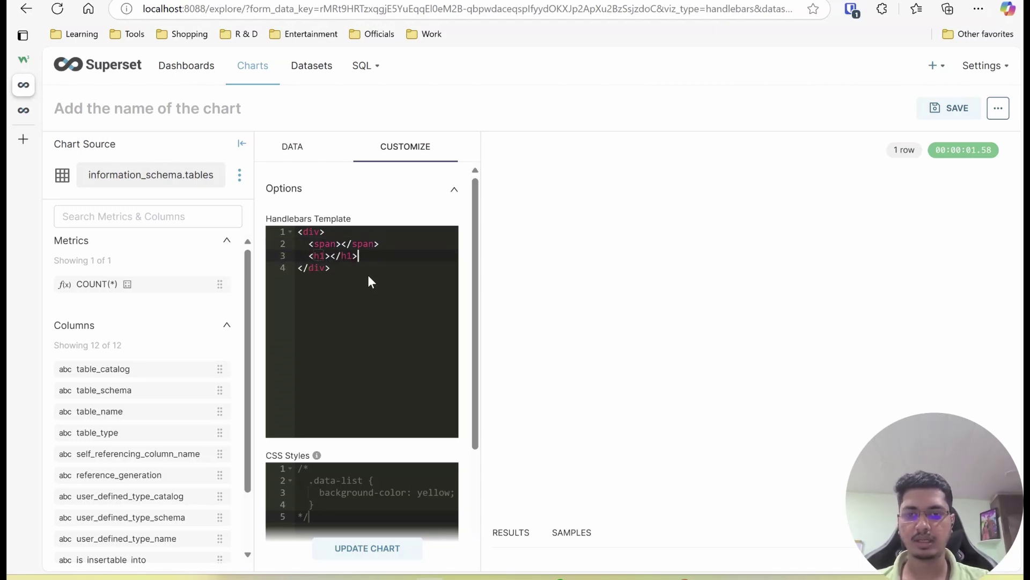
key(End)
key(Return)
text(<h3>)
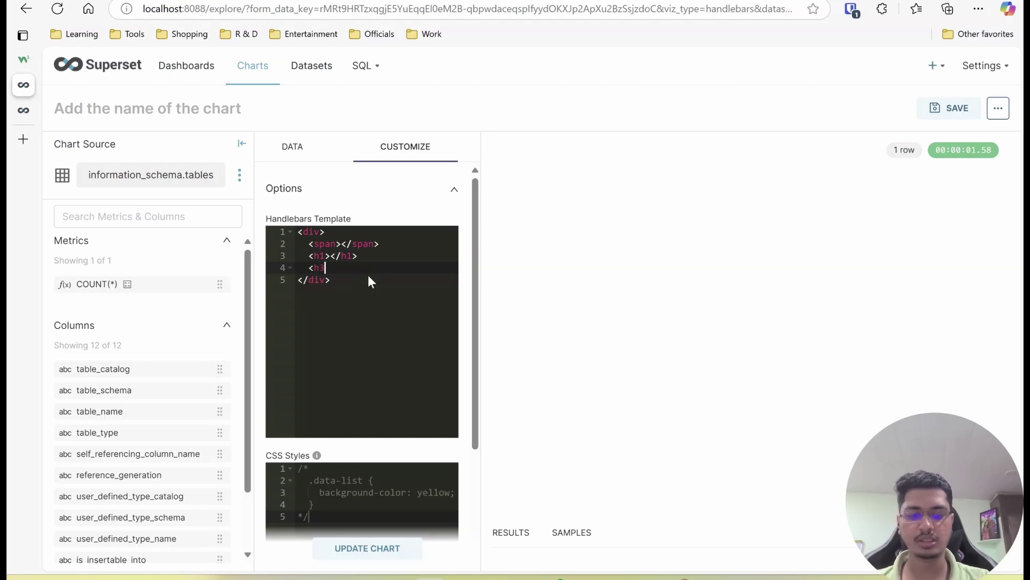
Fill the h1 element with the expression {{data.[0].table_count}} and check the value in the chart preview
key(Up)
key(Up)
key(Down)
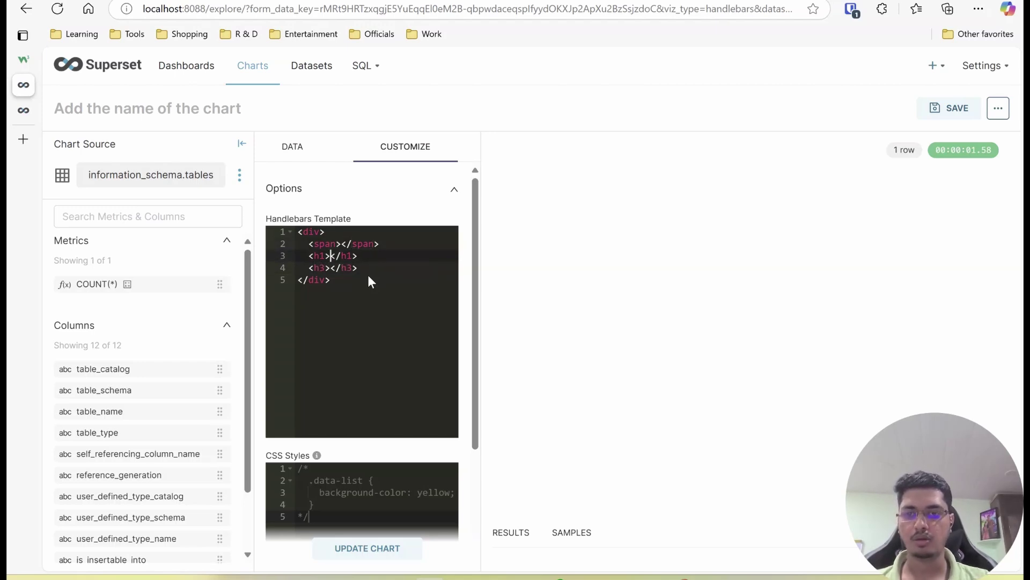
text({{)
key(Left)
key(Left)
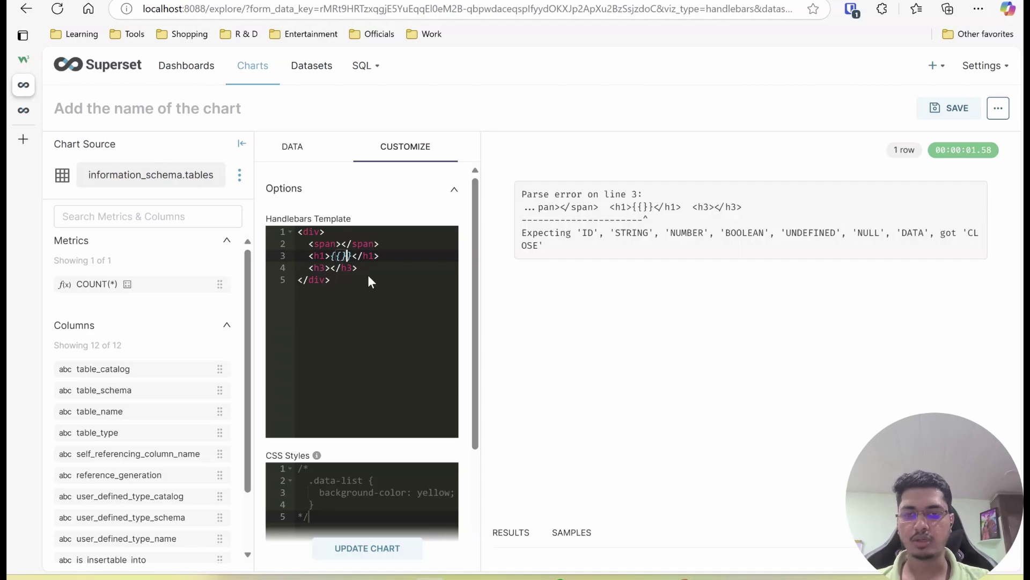
text(data)
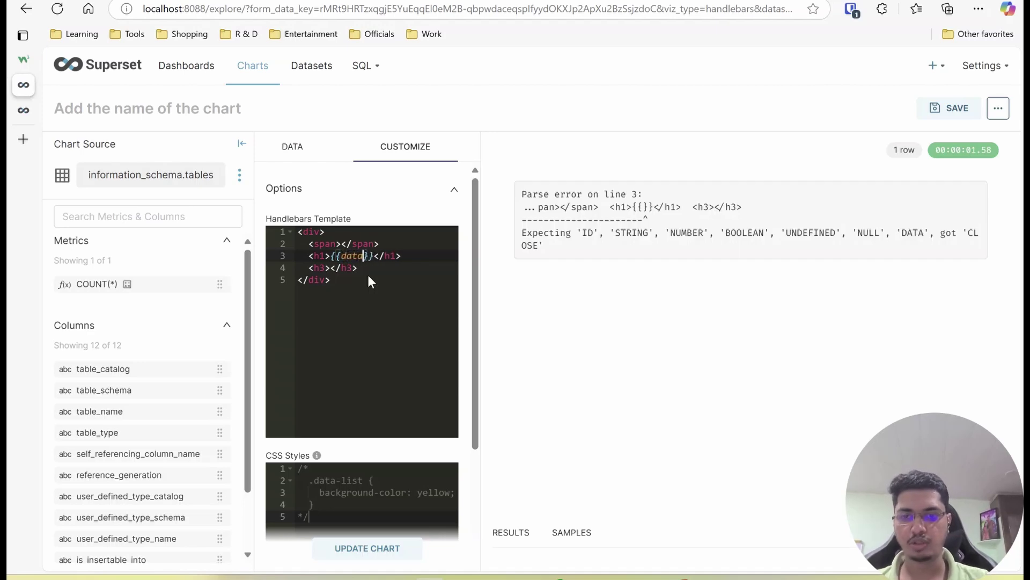
text(.[0].)
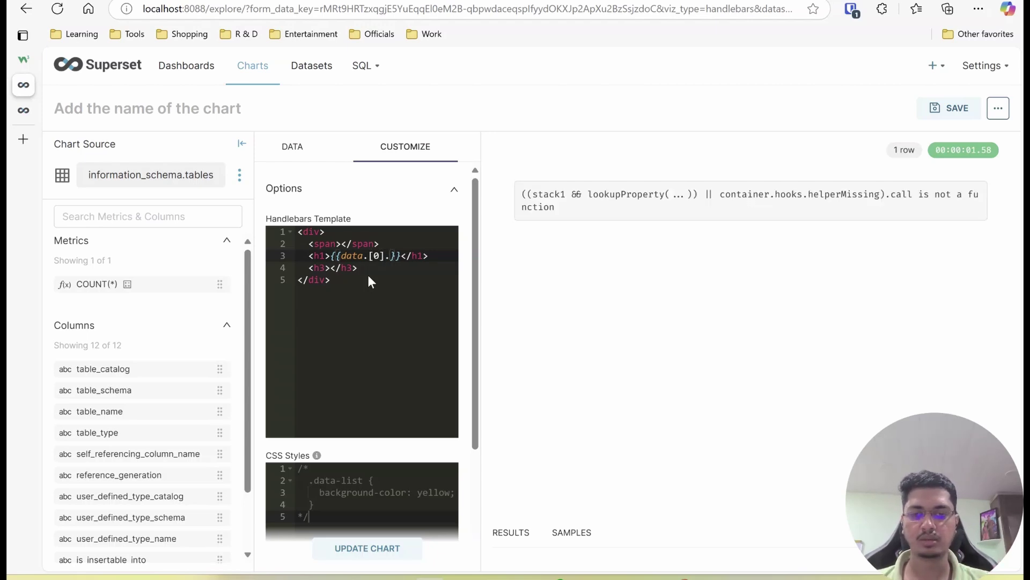
text(table_count)
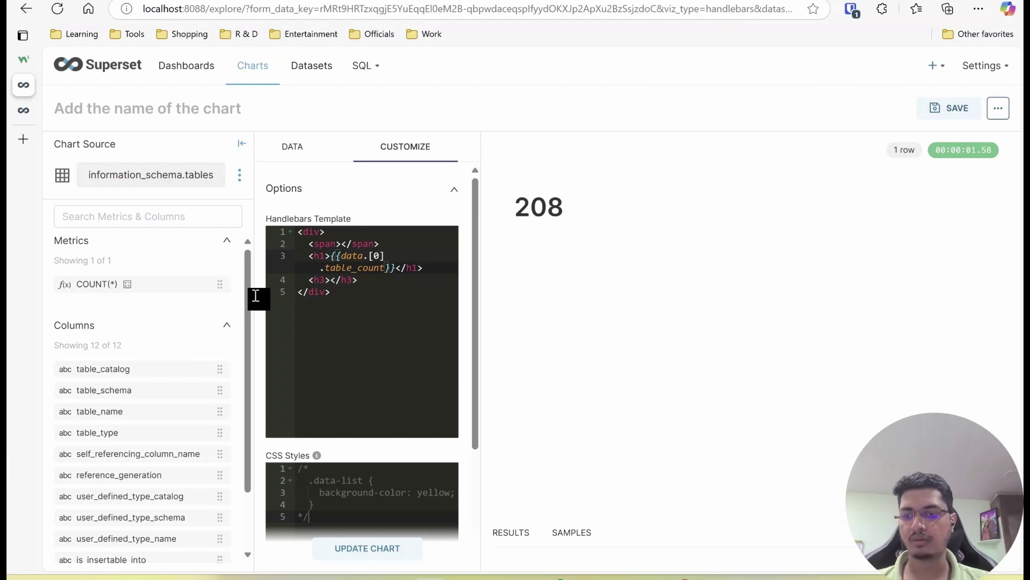
double_click(540, 214)
click(311, 256)
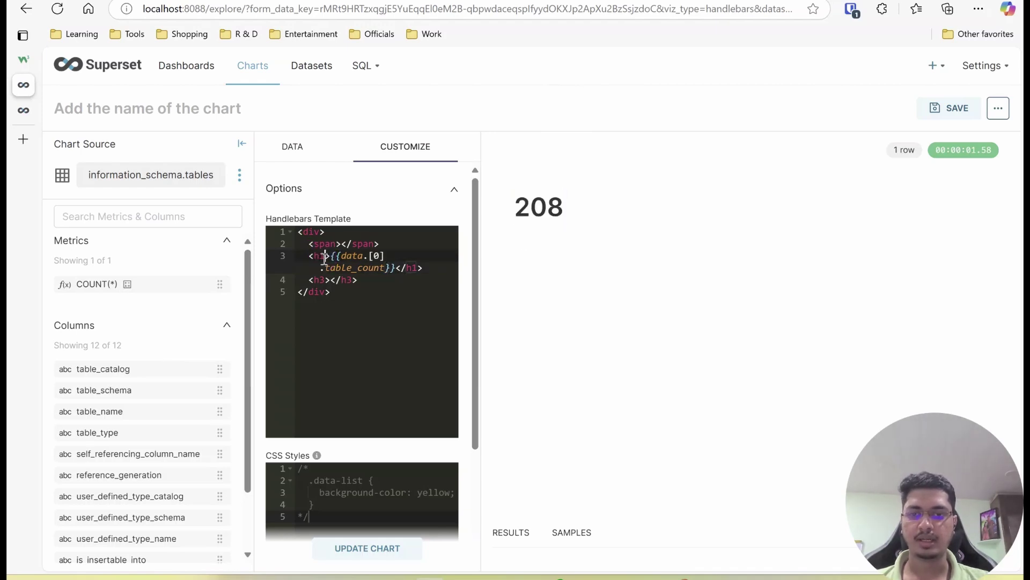
Enter "Number of tables" as the h3 element's text and change the element to h4
click(332, 279)
text(Number of tables)
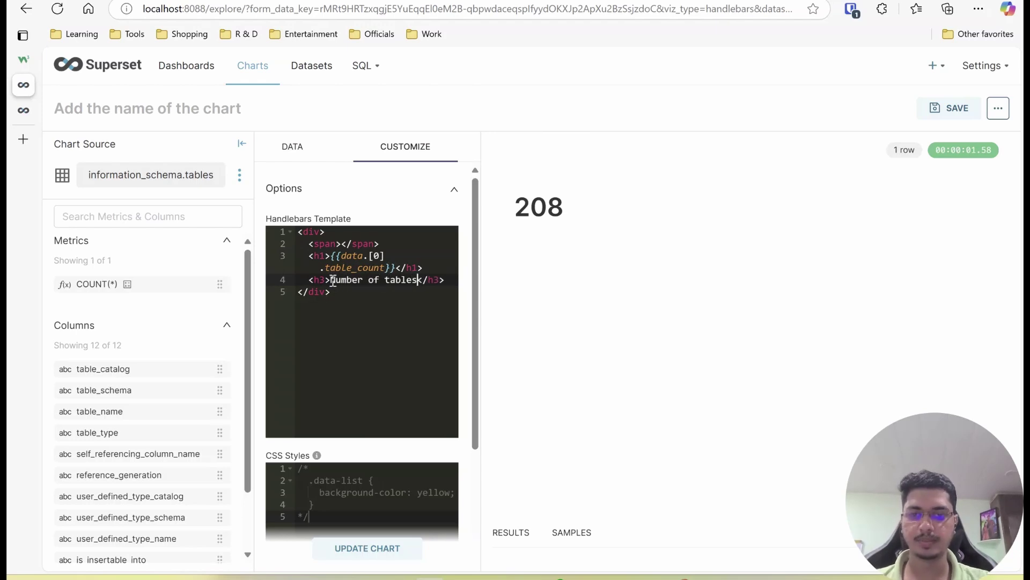
click(324, 280)
key(BackSpace)
text(4)
key(Down)
key(Left)
key(Left)
key(Left)
key(Left)
key(Left)
key(Left)
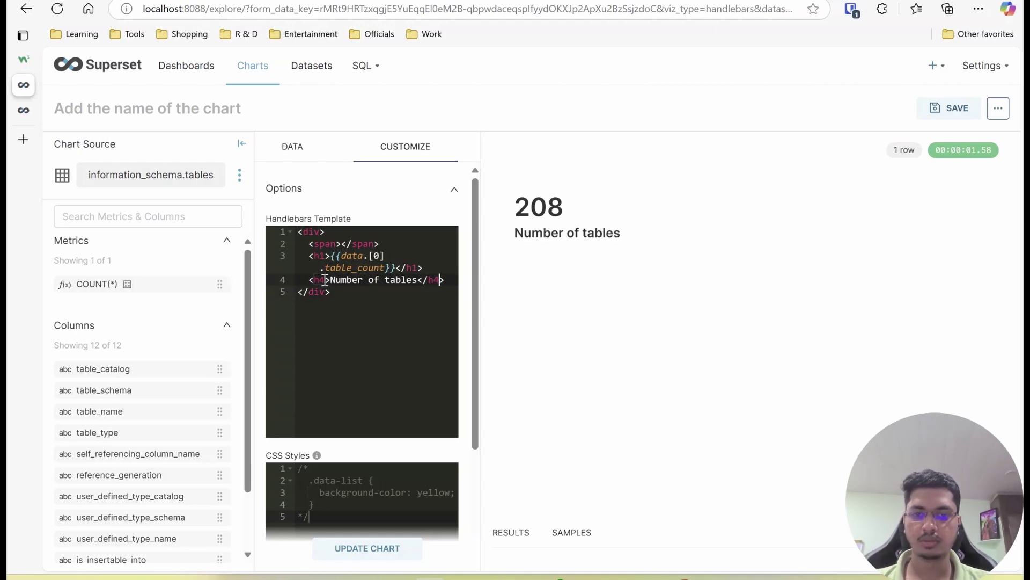
Copy the Calendar emoji's span line with font-size:100px and &#128197; from its W3Schools Try it example
click(343, 244)
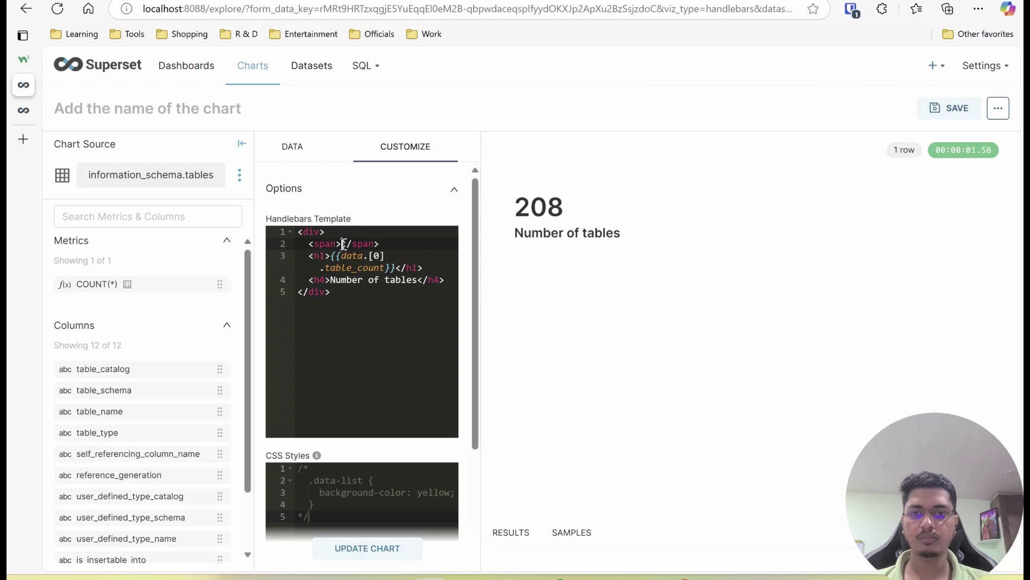
click(23, 59)
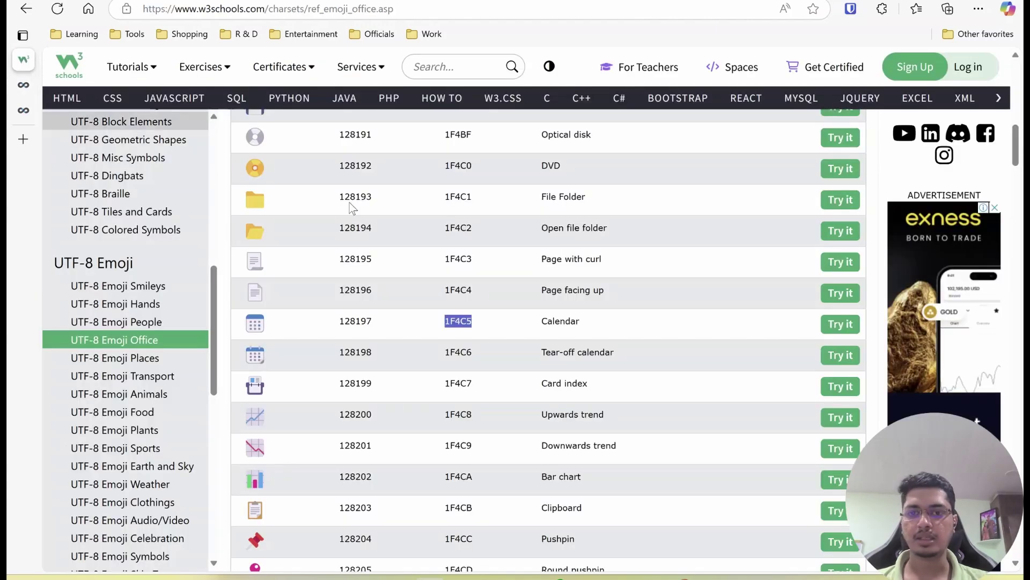
click(840, 324)
drag(56, 275, 356, 274)
key(ctrl+c)
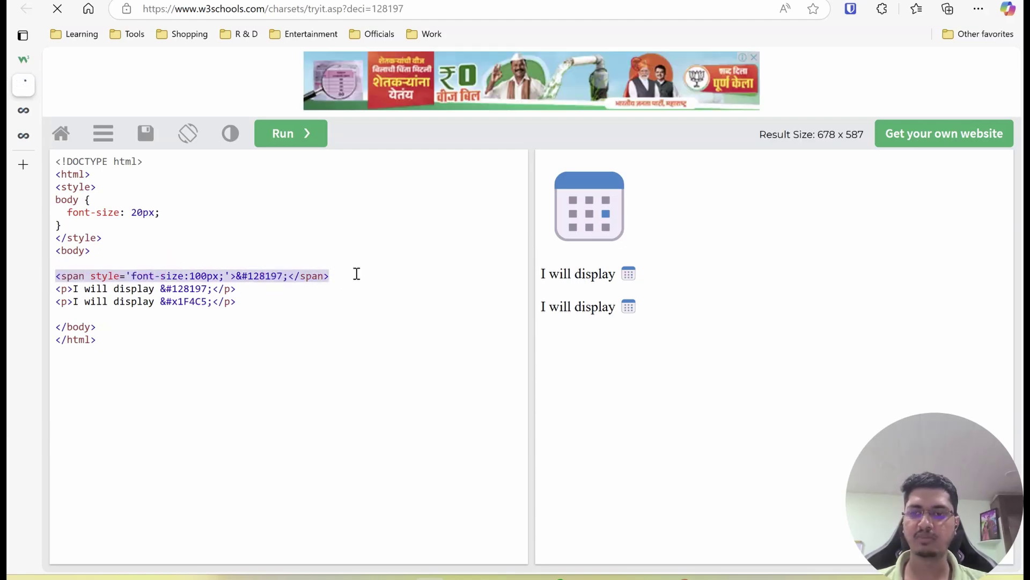
Replace the empty span in the Superset Handlebars template with the copied calendar emoji span
click(27, 112)
drag(391, 246, 307, 246)
key(ctrl+v)
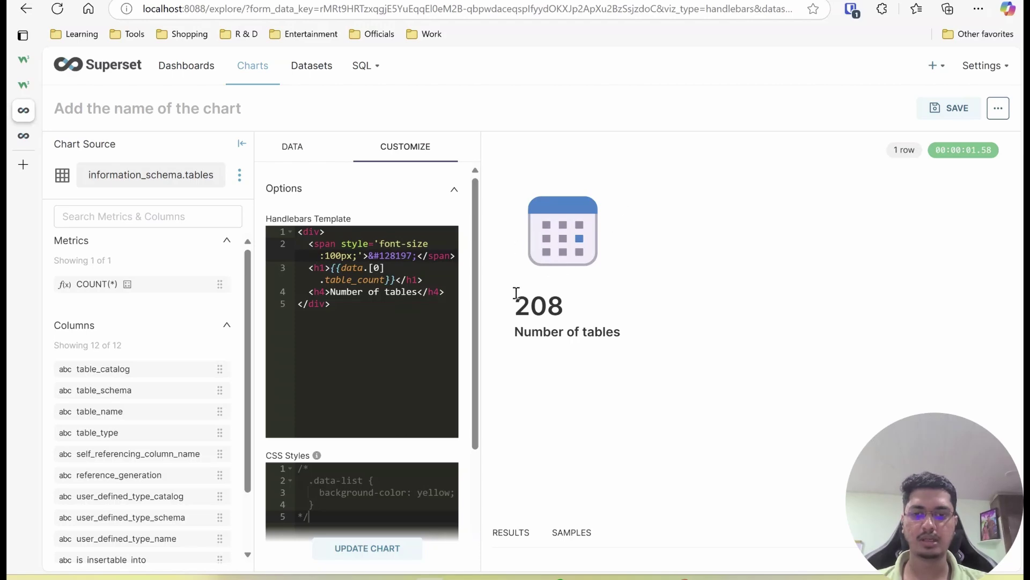
Examine the chart's CSS Styles field and compare it with the Live CSS editor on the Information Schema Dashboard
scroll(386, 434, down, 3)
drag(341, 395, 279, 307)
click(349, 357)
drag(333, 354, 282, 304)
click(23, 136)
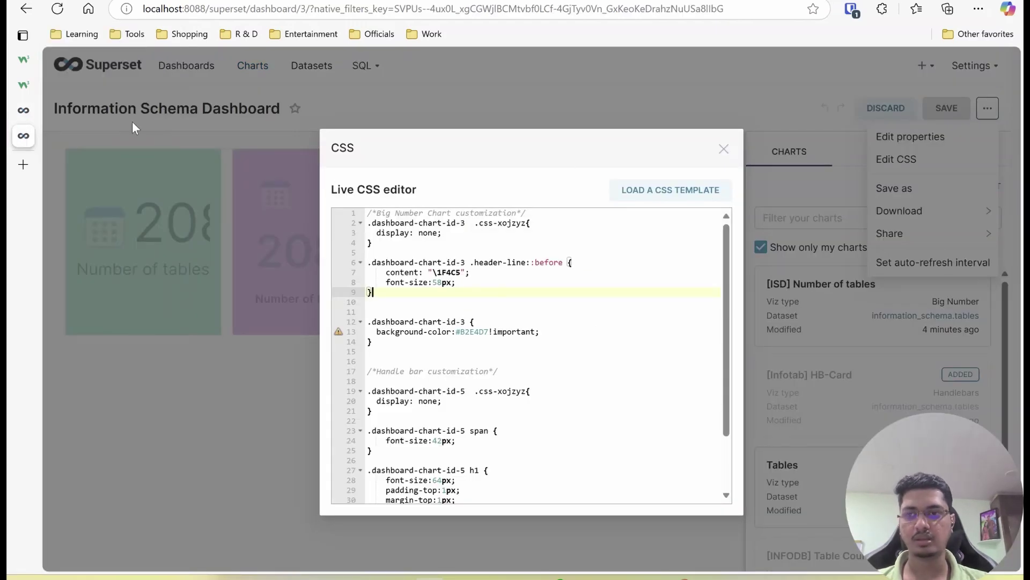
click(23, 110)
drag(393, 393, 289, 305)
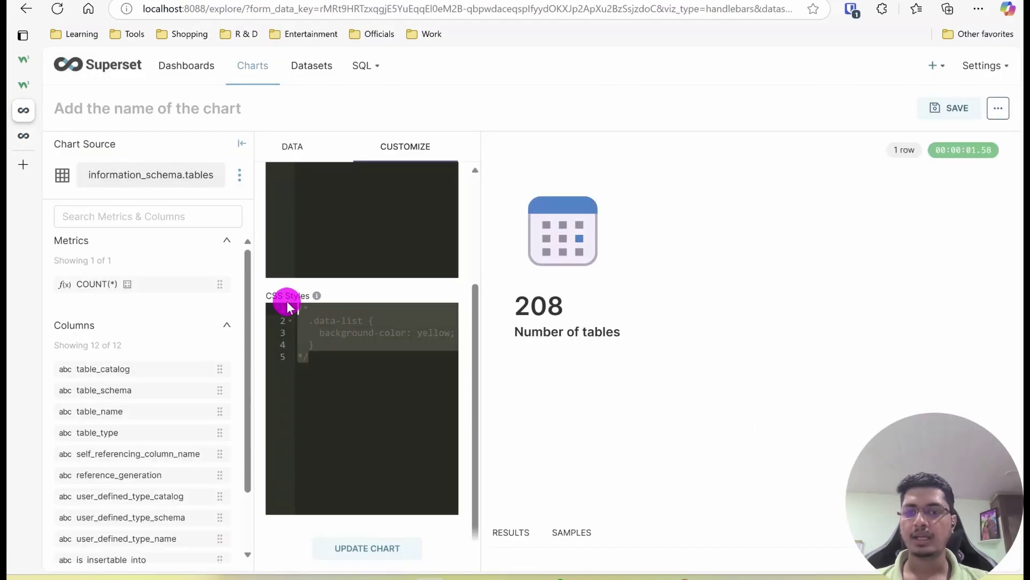
scroll(340, 328, up, 3)
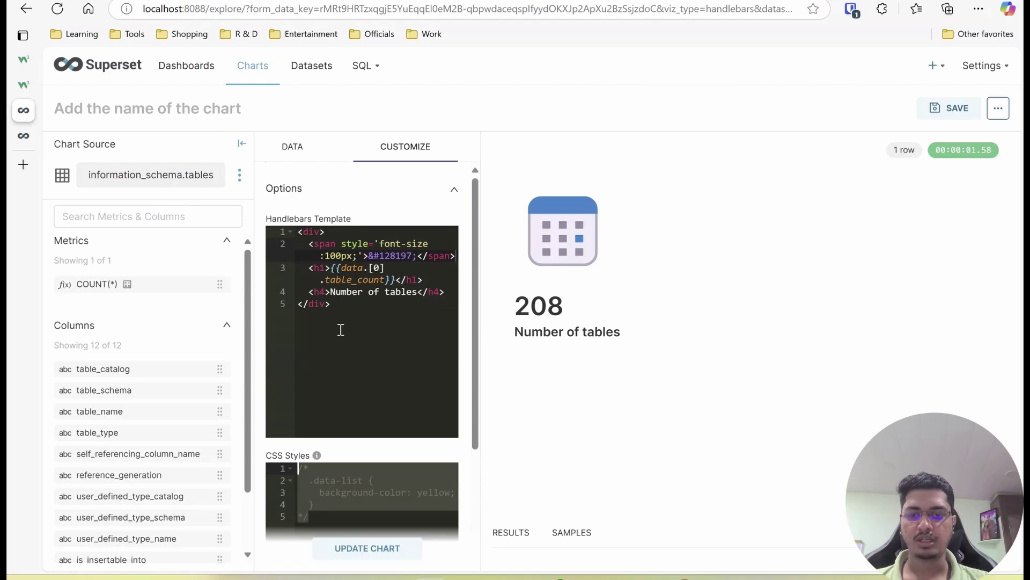
scroll(340, 328, down, 3)
text(asdasd)
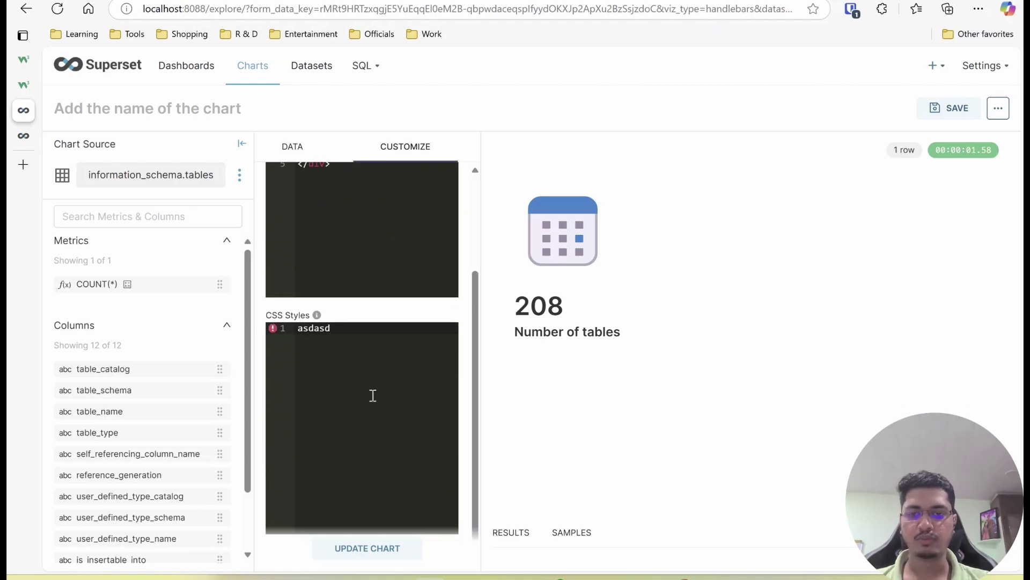
key(ctrl+z)
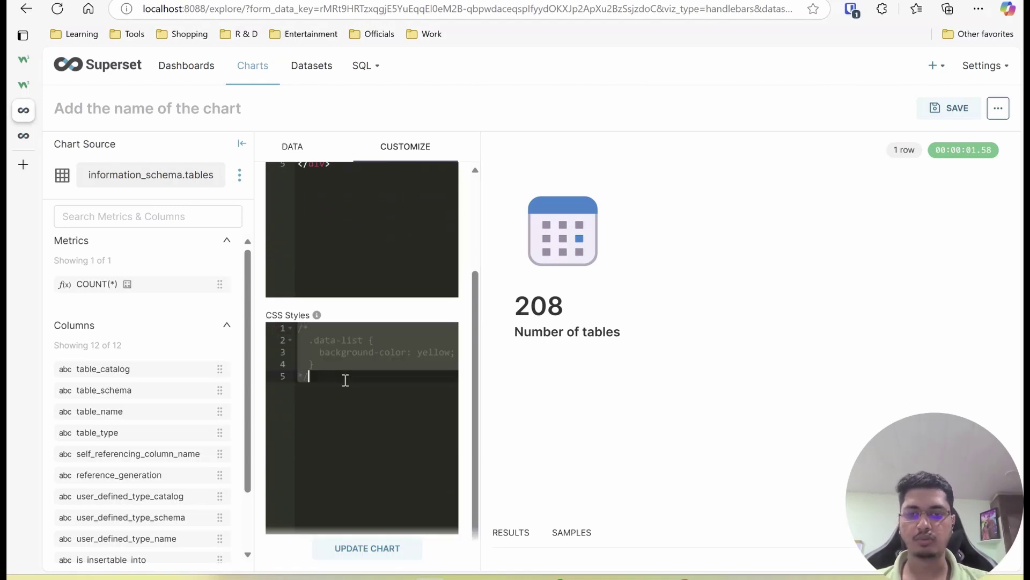
Remove the comment markers around the sample .data-list rule in the chart's CSS Styles
click(345, 380)
key(BackSpace)
key(BackSpace)
key(Up)
key(Up)
key(Up)
key(Up)
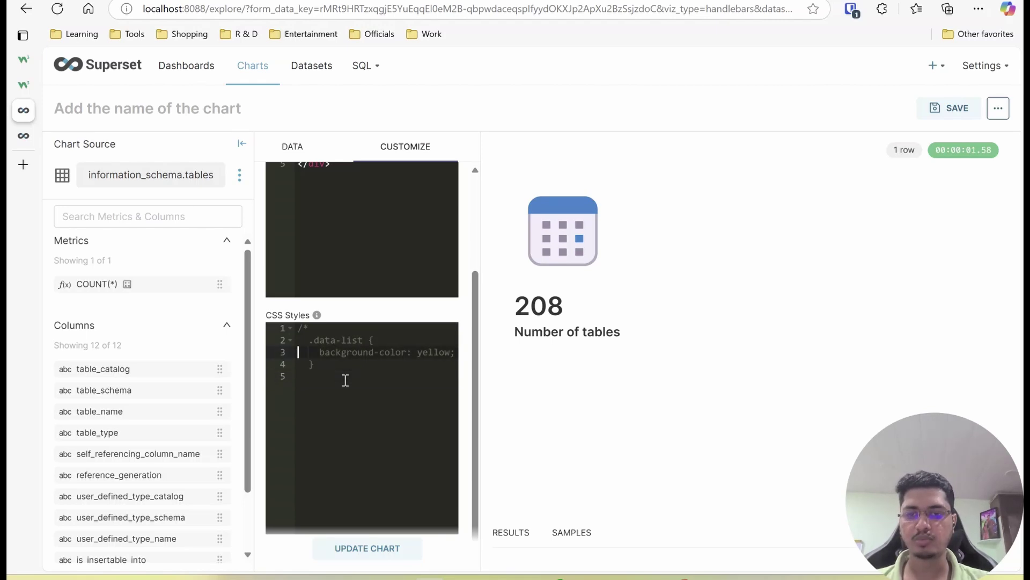
key(Delete)
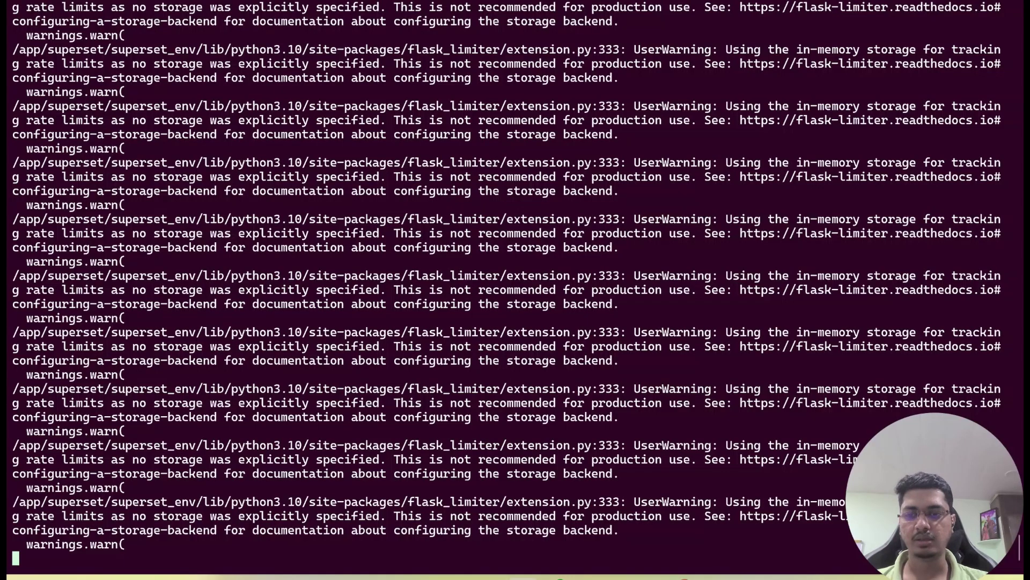
Stop the Superset server in the terminal and open superset_config.py in nano, going to the end of the file
key(ctrl+c)
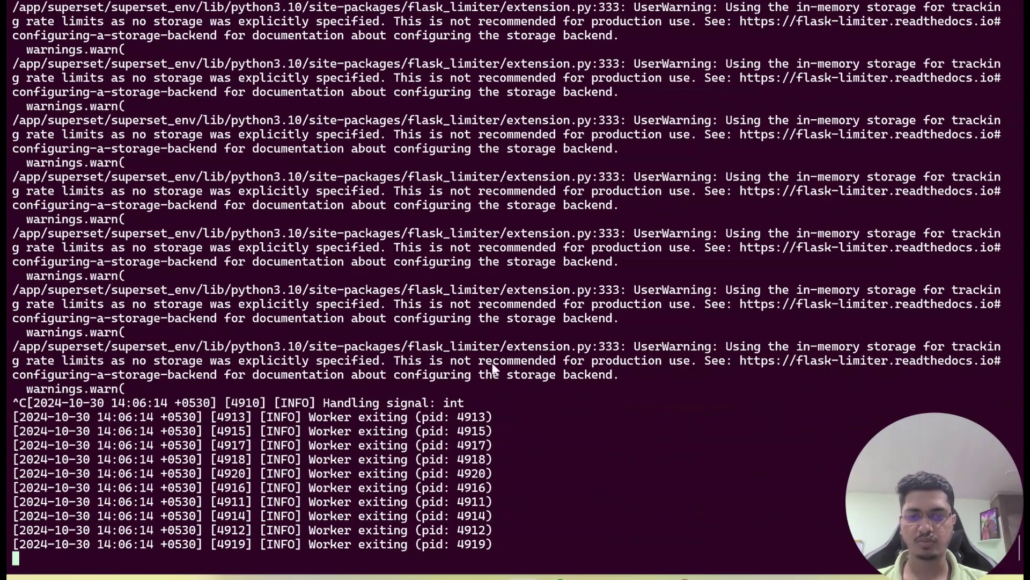
key(Up)
key(Up)
key(Return)
key(Down)
key(Down)
key(Down)
key(Down)
key(Down)
key(Down)
key(Down)
key(Down)
key(Down)
key(Down)
key(Down)
key(Down)
key(Down)
key(Down)
key(Down)
key(Down)
key(Down)
key(Down)
key(Down)
key(Down)
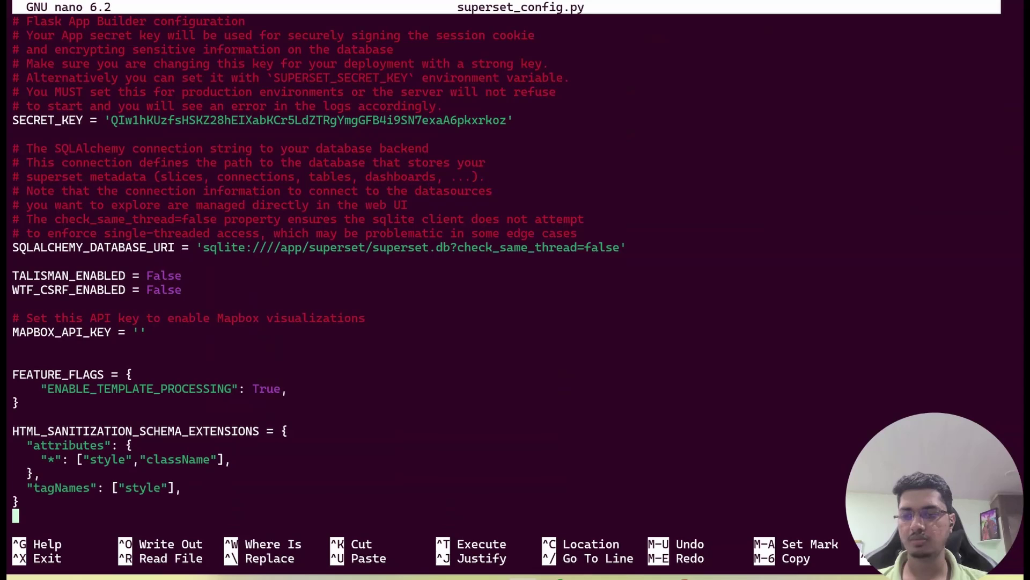
Examine the FEATURE_FLAGS and HTML_SANITIZATION_SCHEMA_EXTENSIONS blocks, highlighting the allowed attributes and tagNames
drag(34, 504, 9, 374)
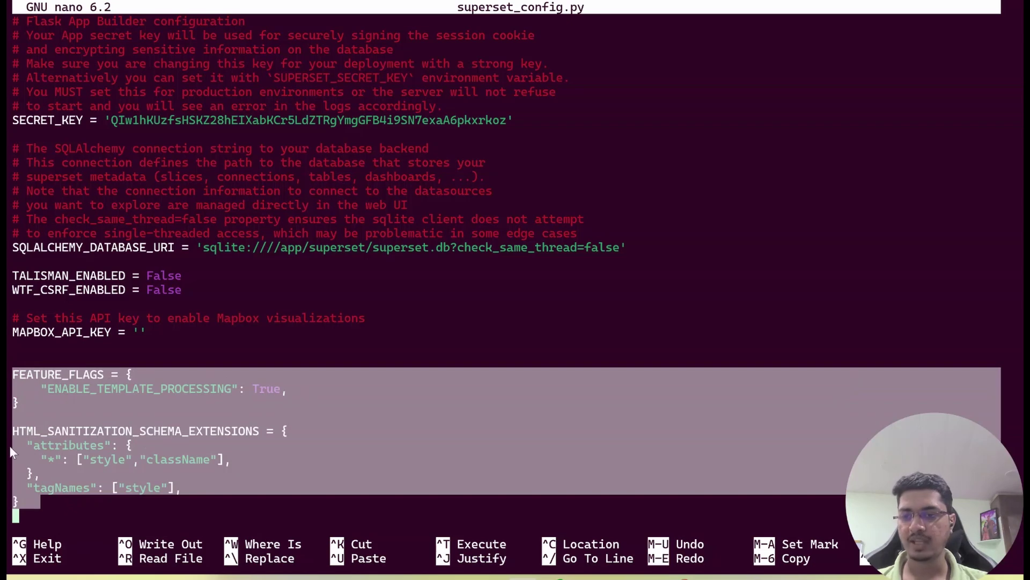
click(241, 438)
drag(28, 446, 128, 444)
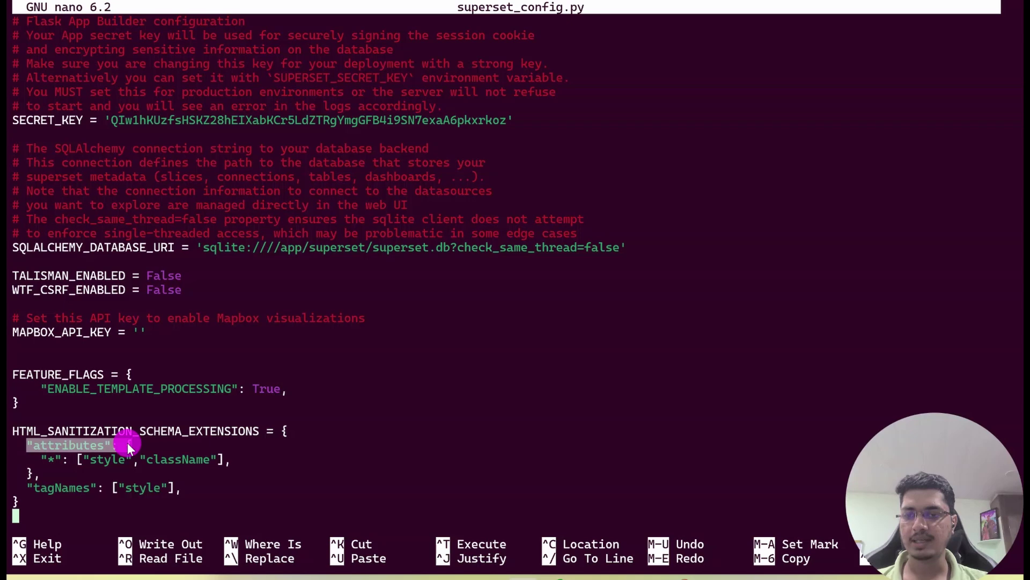
drag(27, 448, 23, 497)
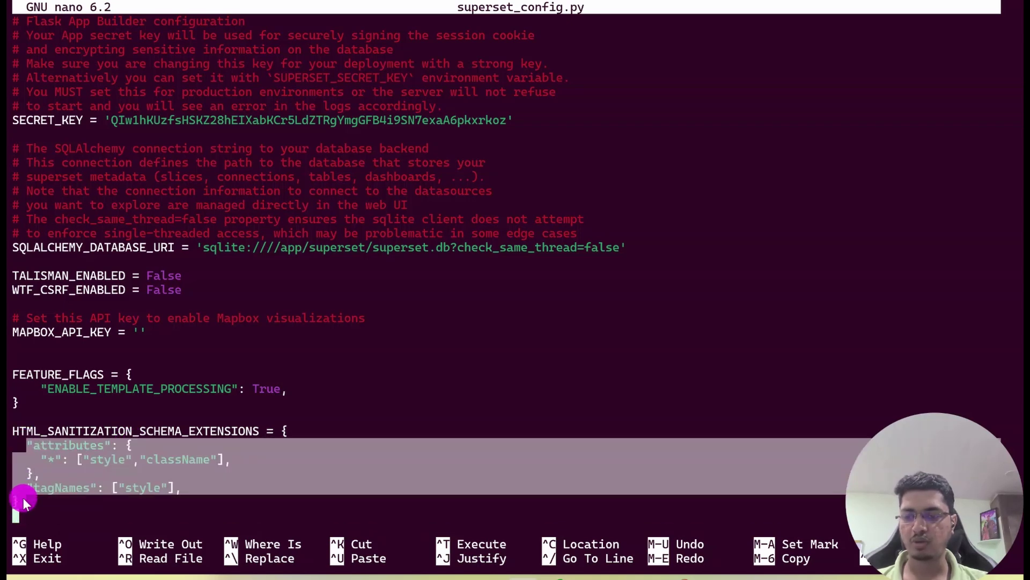
click(108, 520)
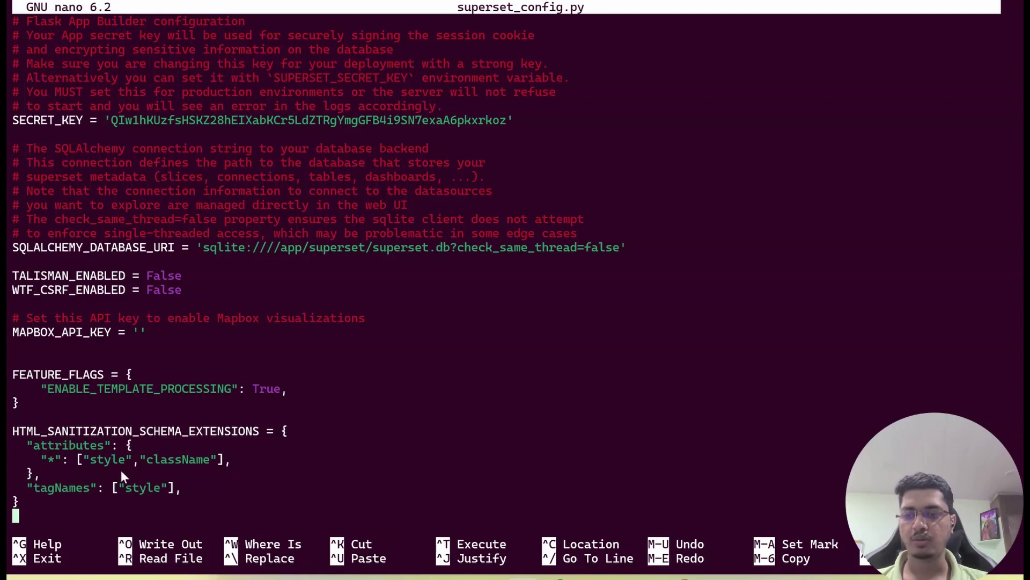
Exit nano, restart Superset with ./run_superset.sh, and switch back to the chart editor in the browser
key(ctrl+x)
text(./run_superset.sh)
key(Return)
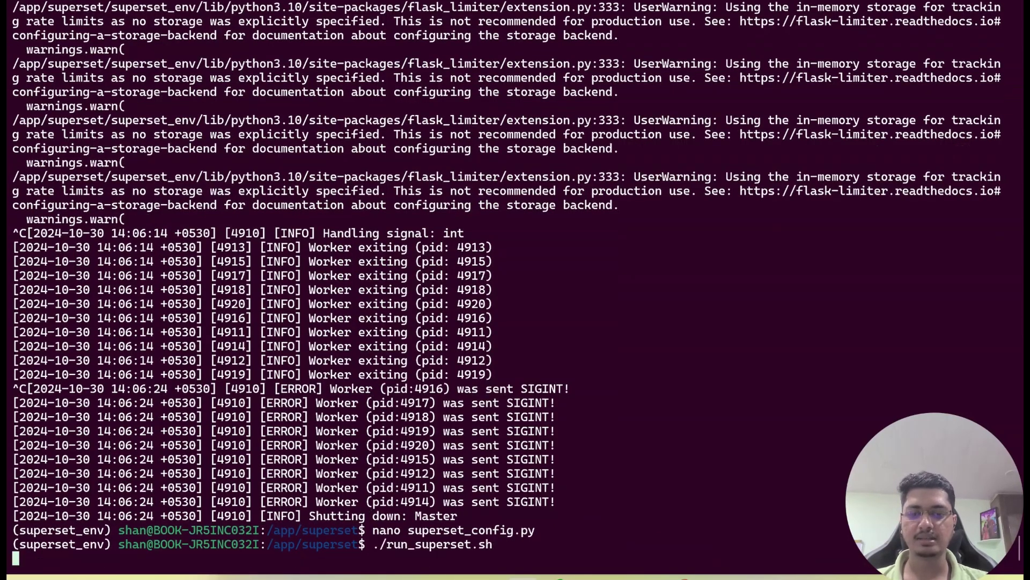
key(alt+Tab)
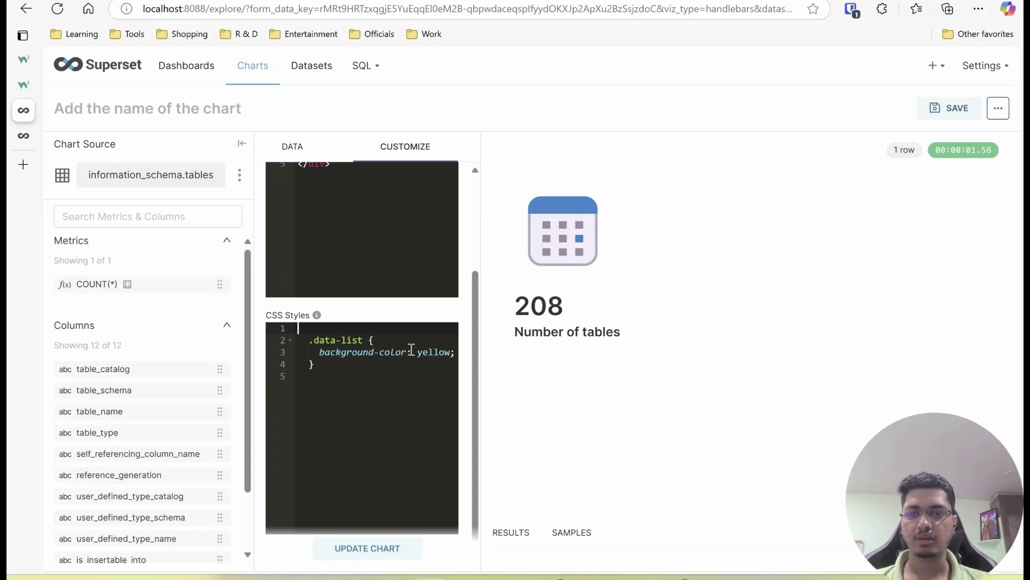
Add a class attribute with the value "cust-" to the calendar span in the Handlebars template
drag(385, 394, 290, 330)
scroll(378, 357, up, 3)
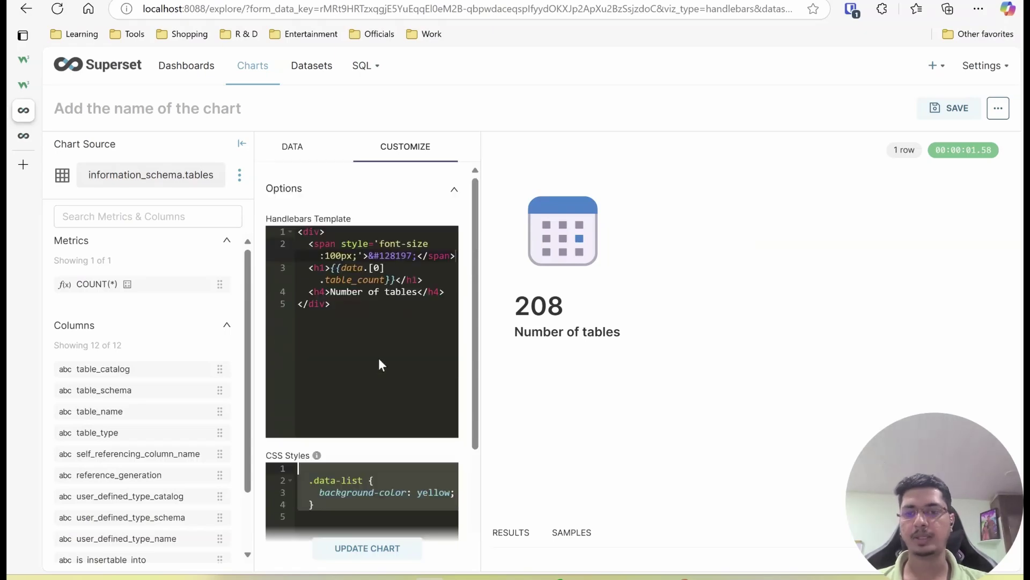
scroll(378, 358, down, 2)
scroll(380, 363, up, 1)
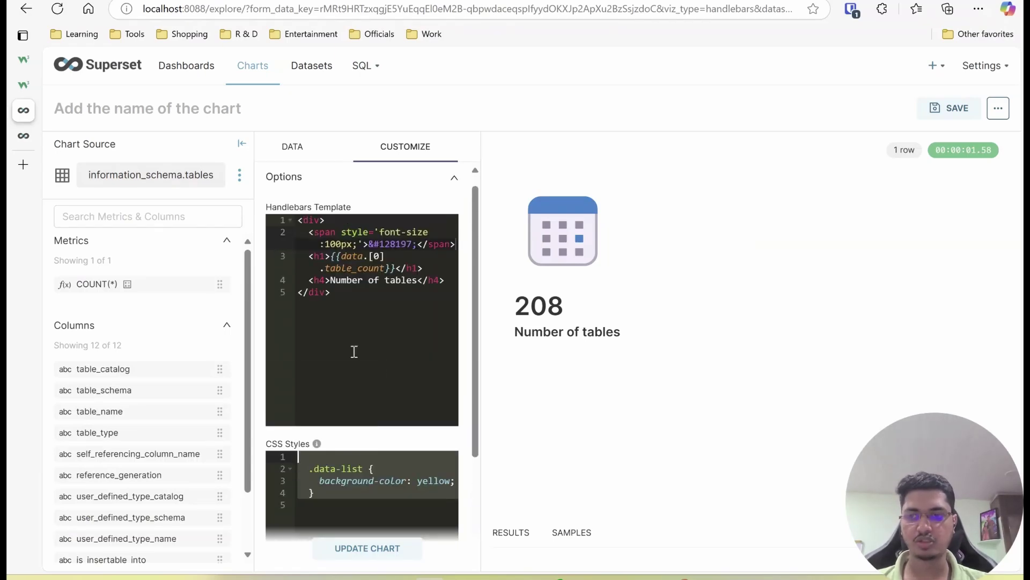
scroll(402, 264, down, 1)
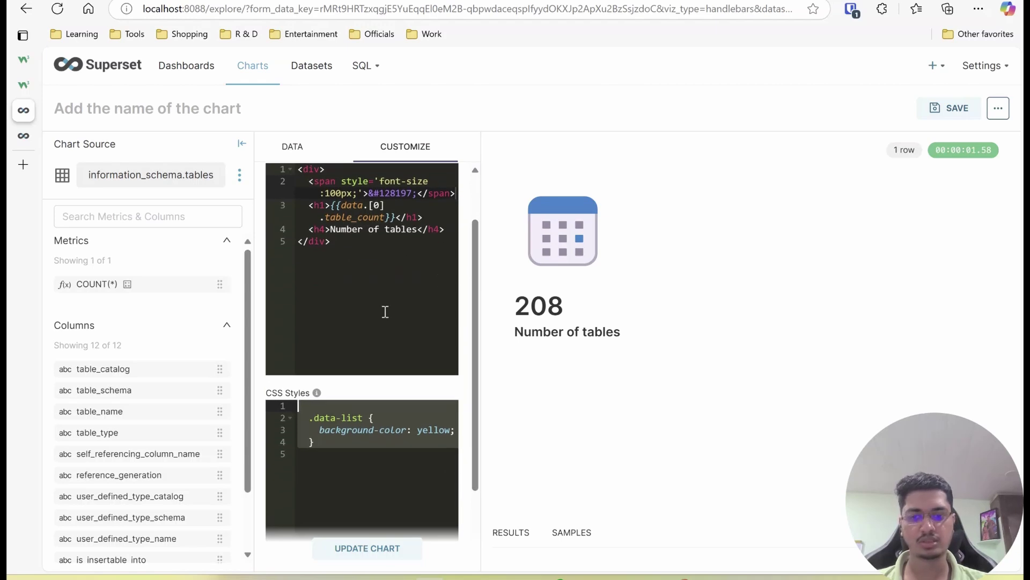
scroll(393, 285, up, 1)
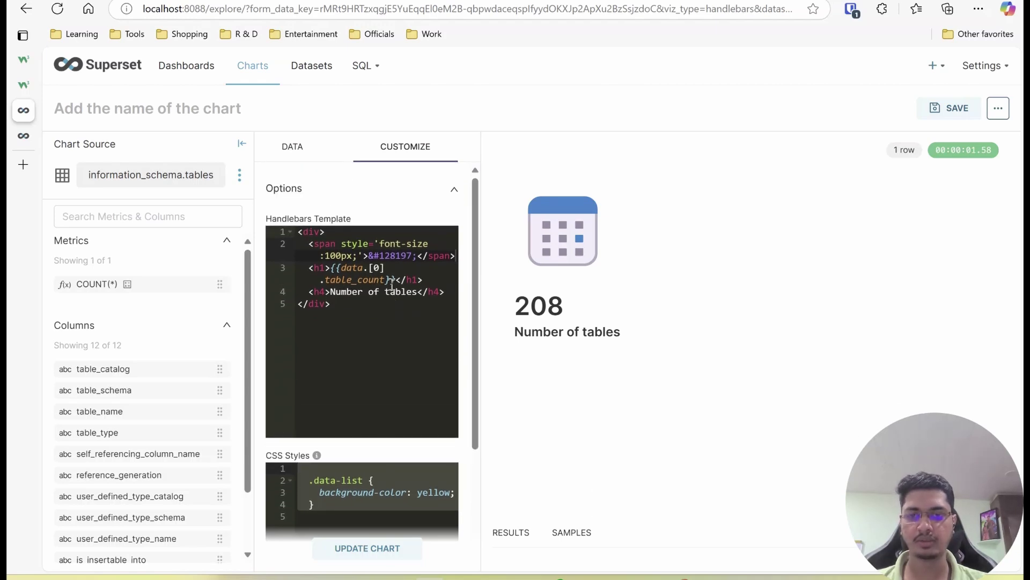
click(341, 245)
text(class=)
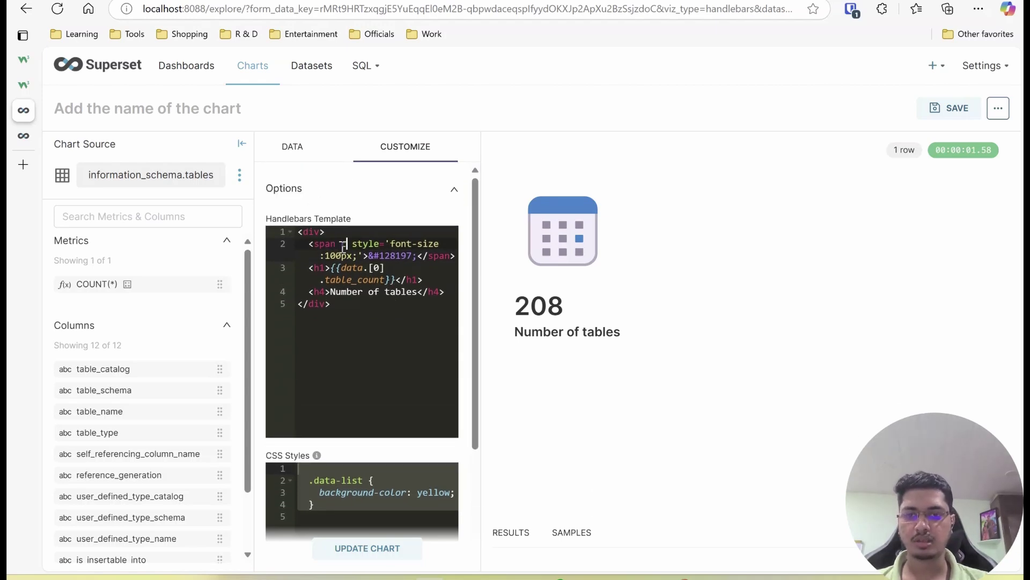
text(")
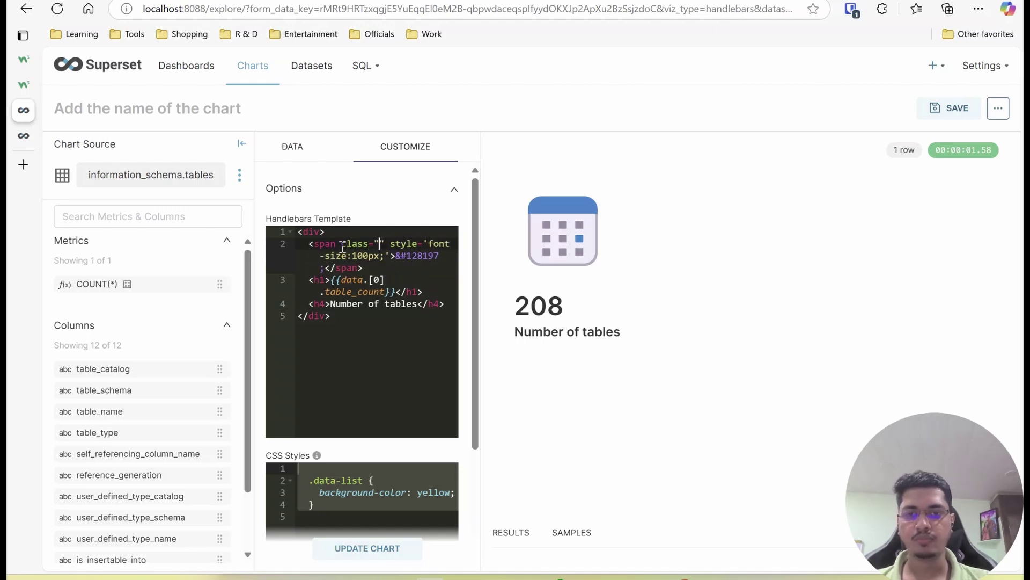
text(cust-)
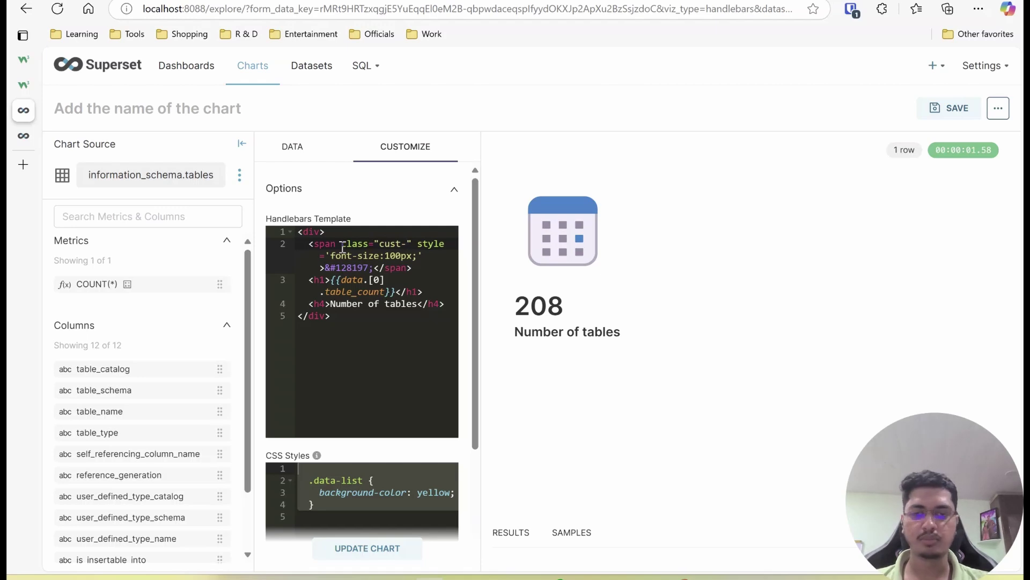
Replace the calendar span's class value with "sk-icon"
key(Left)
key(ctrl+shift+Left)
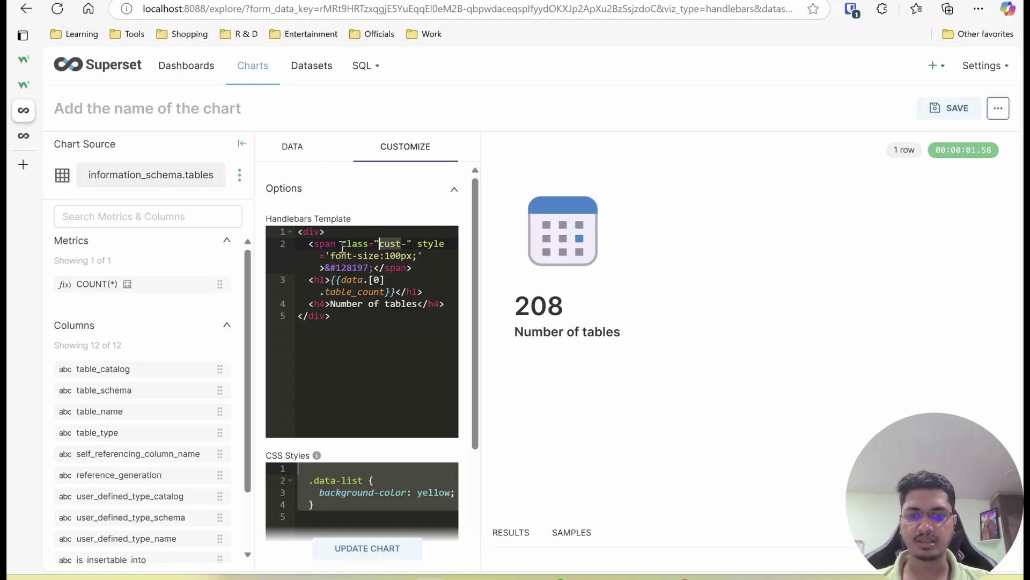
key(Right)
key(Right)
key(BackSpace)
key(BackSpace)
key(BackSpace)
key(BackSpace)
key(BackSpace)
text(sk)
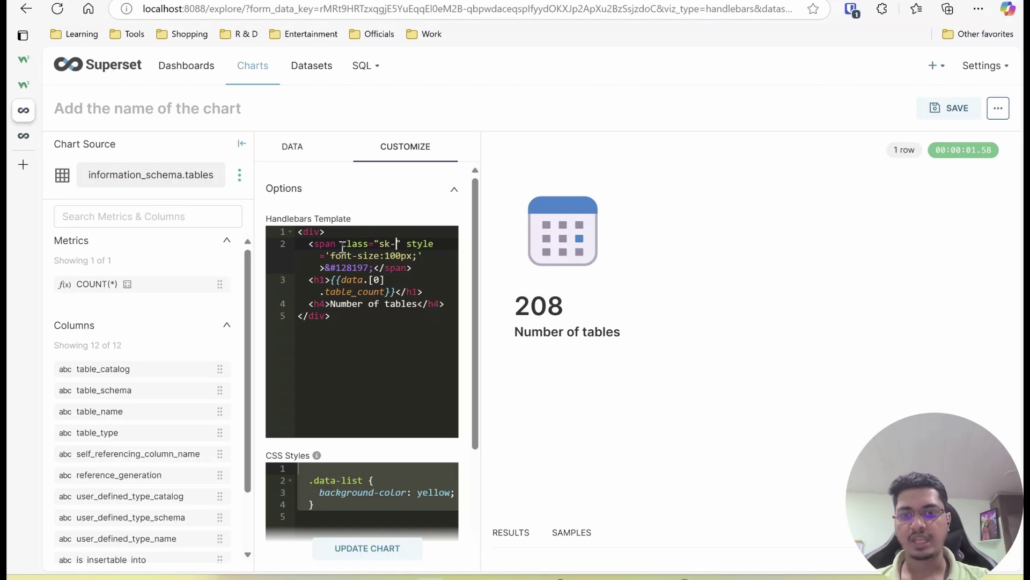
text(icon)
Extend the calendar span's class name to "sk-icon-table"
key(shift+Left)
key(shift+Left)
key(shift+Left)
key(shift+Left)
key(shift+Left)
key(shift+Left)
key(shift+Left)
scroll(399, 368, down, 2)
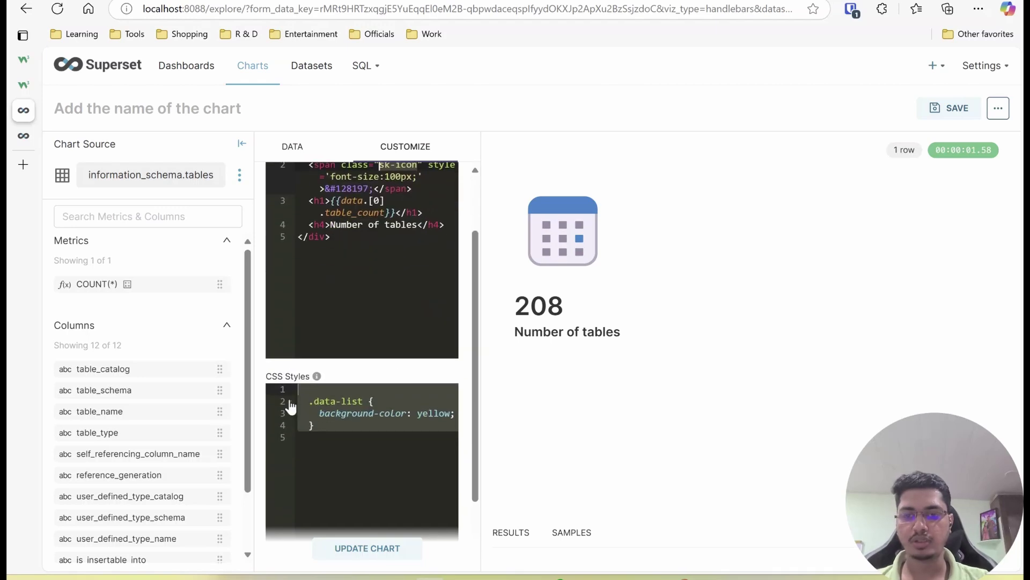
scroll(398, 369, up, 2)
key(Right)
text(-table)
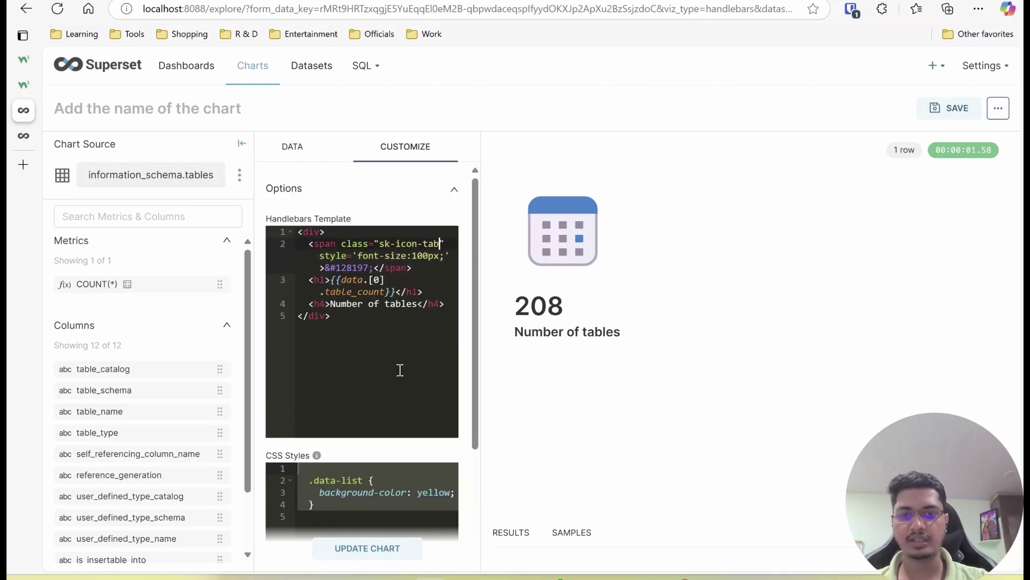
Copy the span's class name and replace the sample CSS with a .sk-icon-table rule setting font-size:20px!important
key(shift+Left)
key(shift+Left)
key(shift+Left)
key(shift+Left)
key(shift+Left)
key(shift+Left)
key(shift+Left)
key(shift+Left)
key(shift+Left)
key(shift+Left)
key(shift+Left)
key(shift+Left)
key(shift+Left)
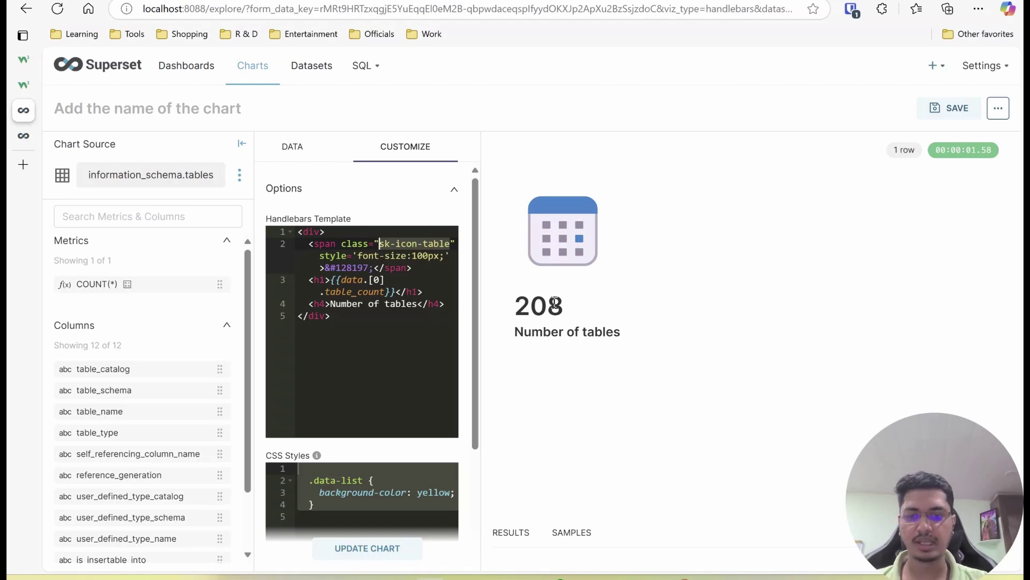
drag(317, 505, 276, 451)
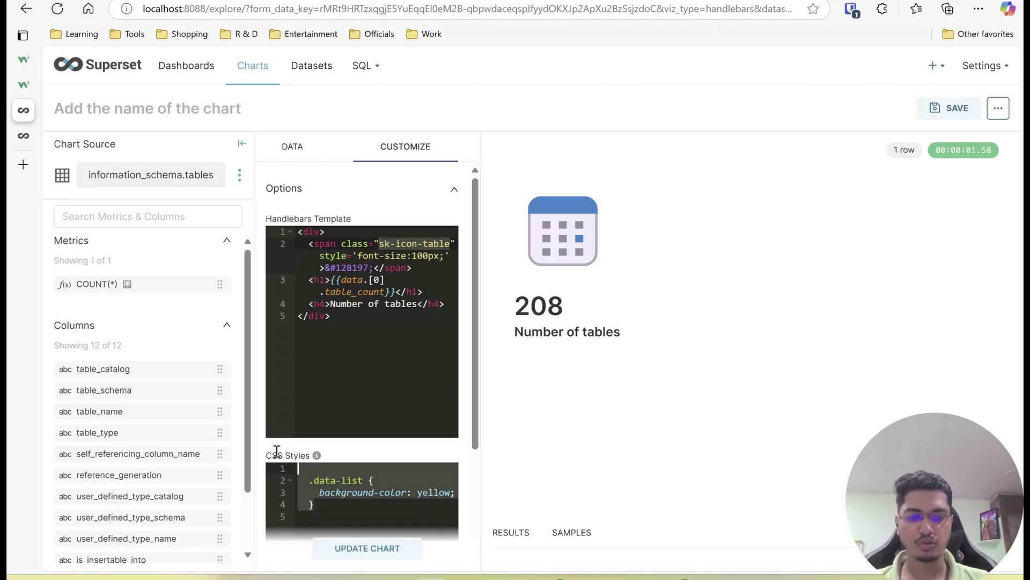
text(.)
key(ctrl+v)
text({)
key(Return)
text(font-size:20)
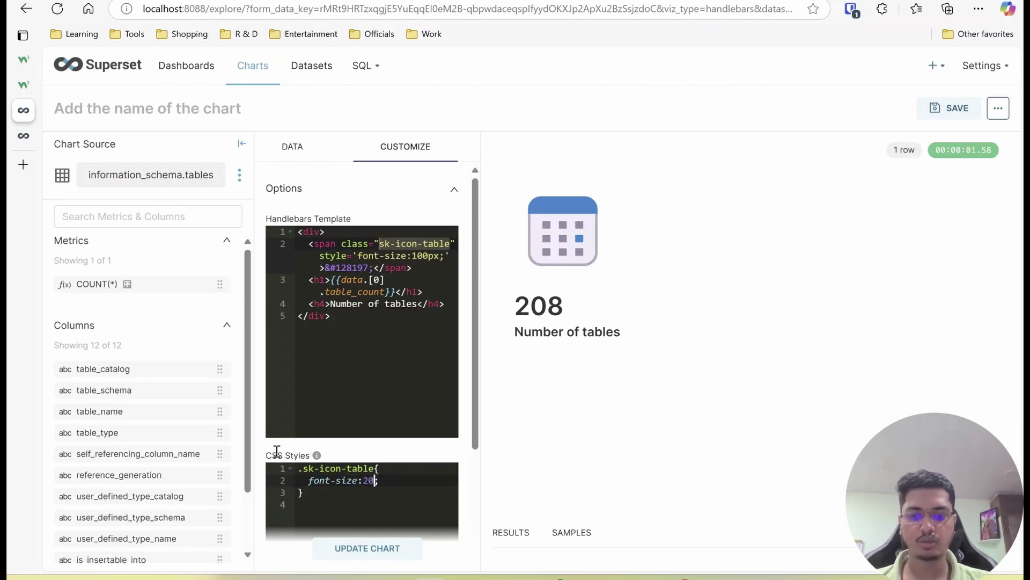
text(px!important)
Change the .sk-icon-table rule's font size to 42px and review the template and CSS against the chart preview
key(Left)
key(Left)
key(Left)
key(Left)
key(Left)
key(Right)
key(Right)
key(BackSpace)
key(BackSpace)
text(42)
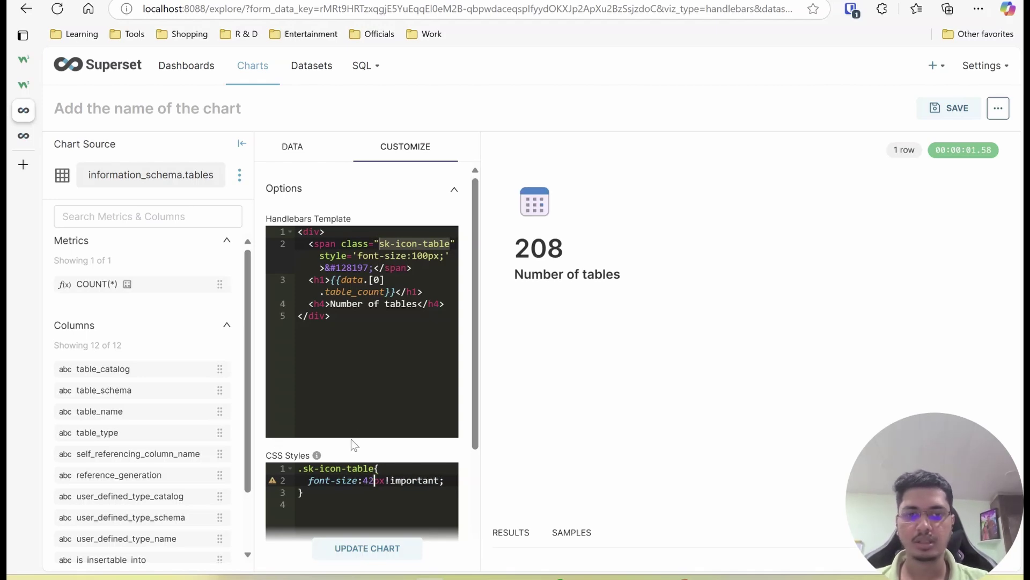
mouse_move(317, 455)
scroll(317, 456, down, 2)
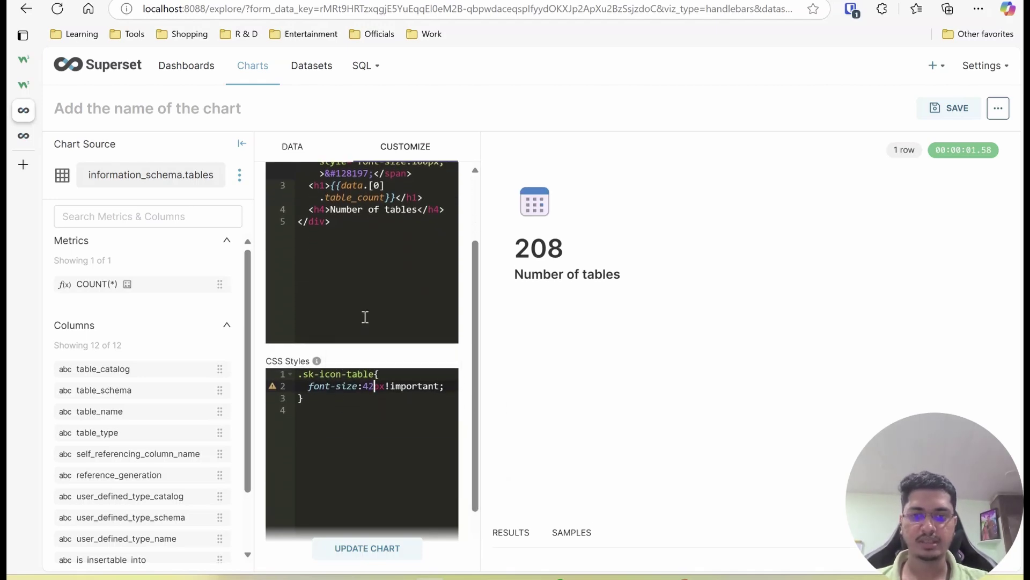
scroll(363, 317, up, 2)
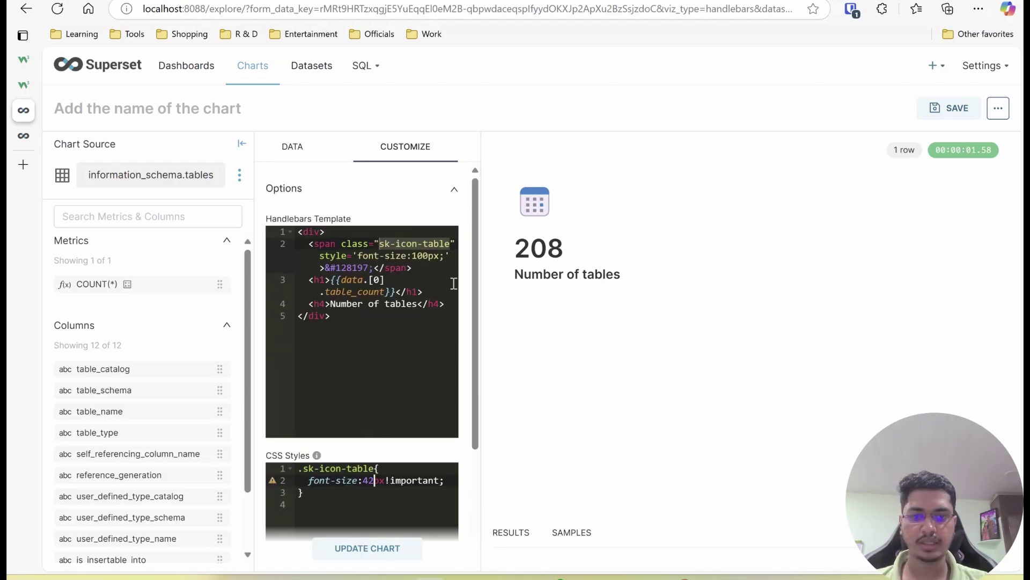
scroll(424, 364, down, 1)
scroll(424, 364, down, 1)
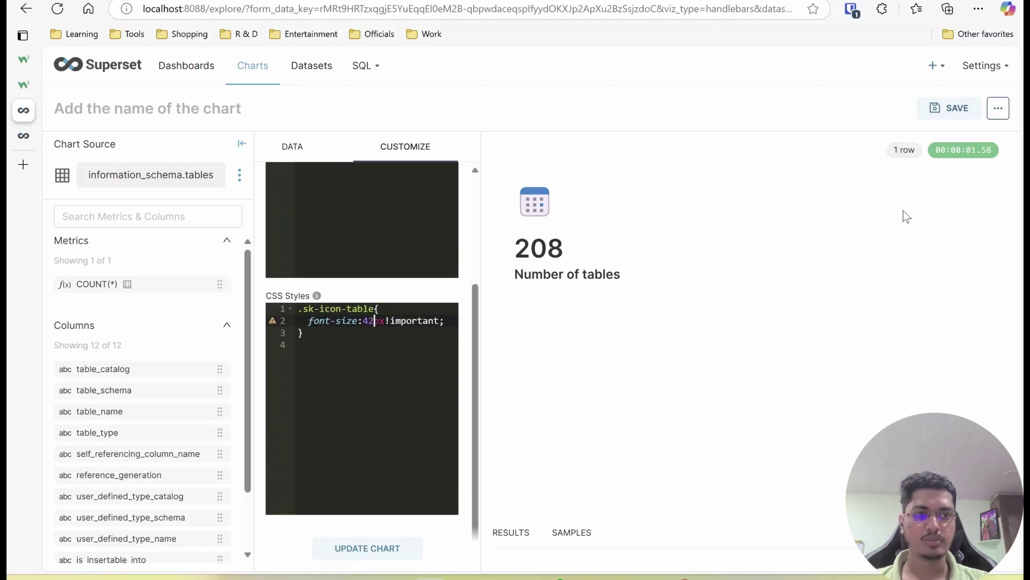
Save the chart as "[ISD V2] Table Count HB" to Information Schema Dashboard V2 and go to that dashboard
click(934, 121)
click(488, 253)
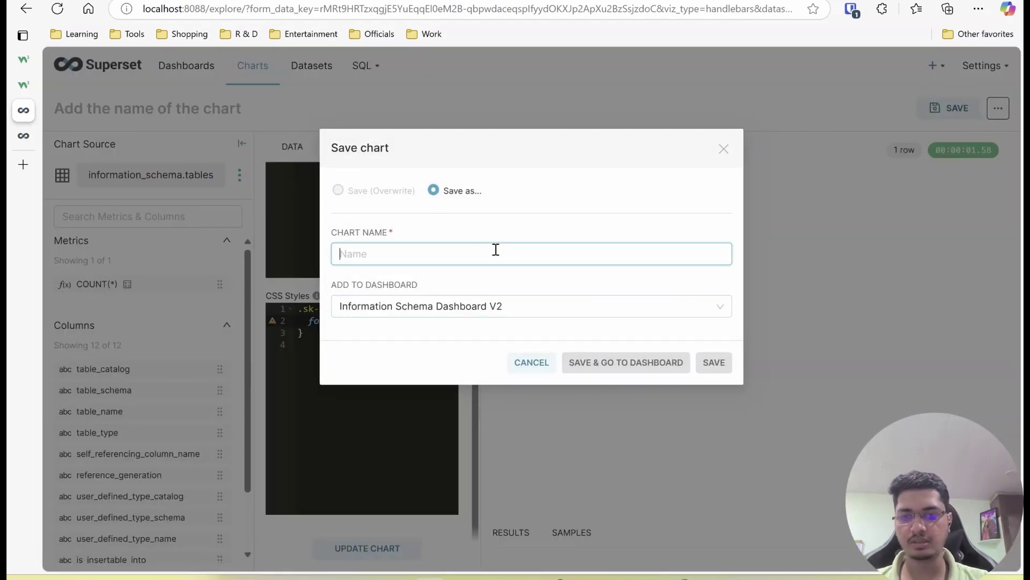
text([ISD])
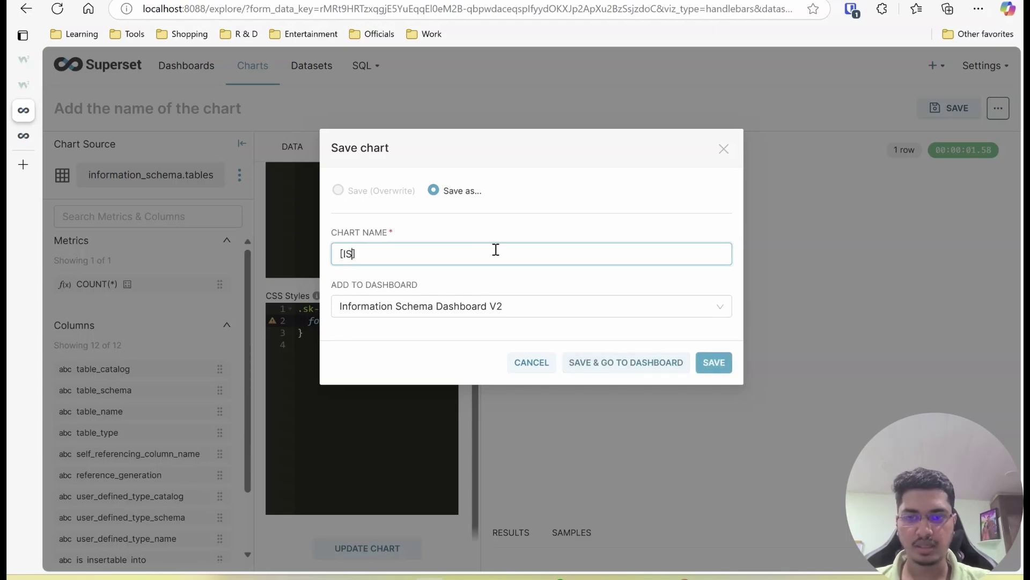
text( V2)
key(End)
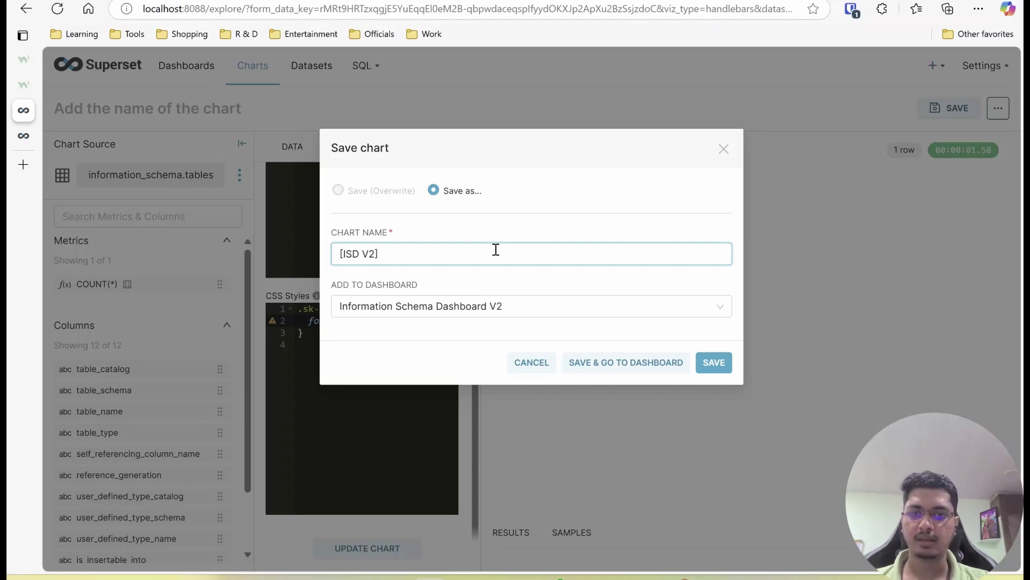
text(Table Count)
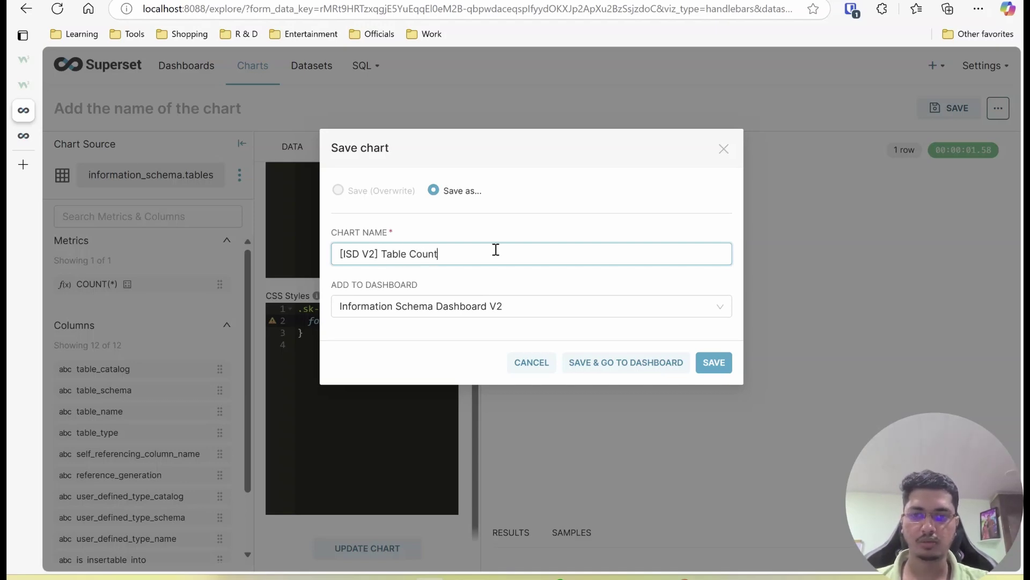
text( HB)
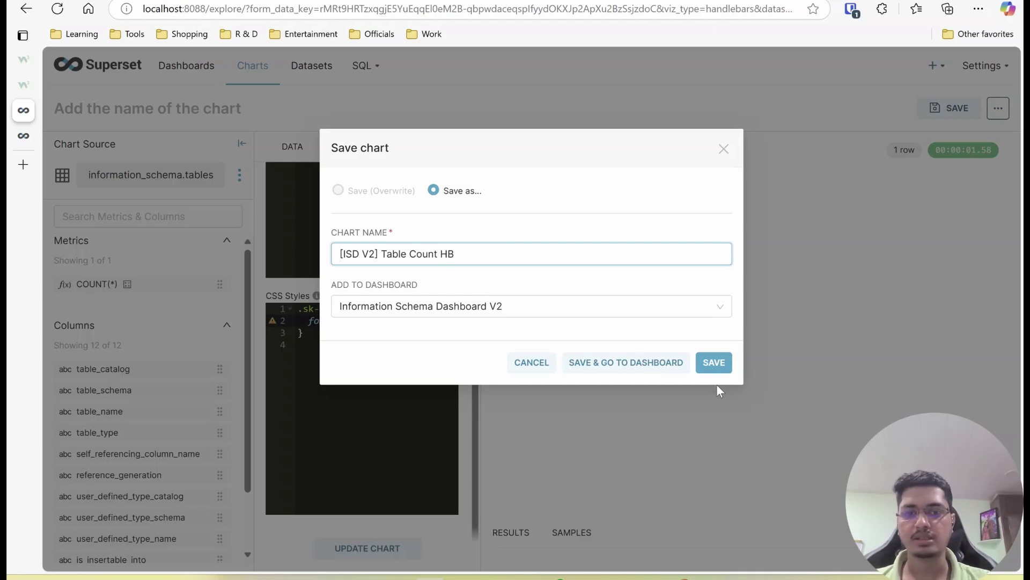
click(675, 364)
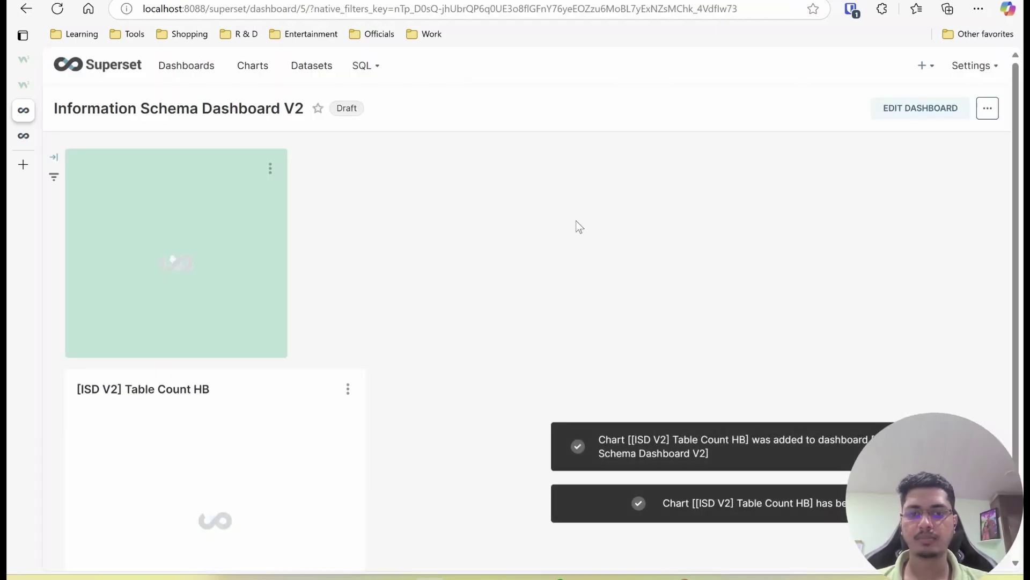
Move the Table Count HB card beside the Number of tables card, shrink it to match that card's size, and save the dashboard
click(898, 107)
drag(220, 391, 368, 185)
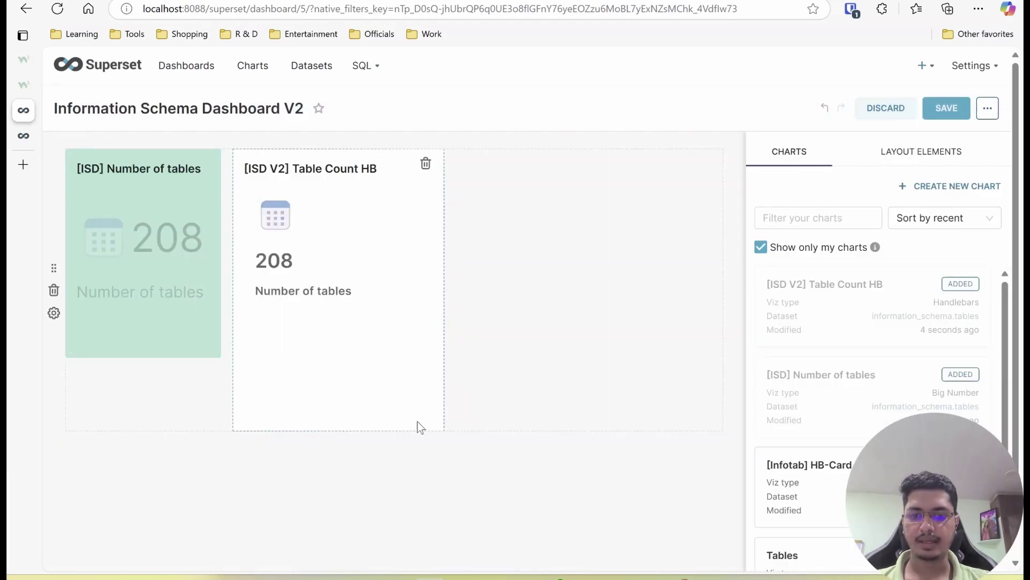
drag(411, 389, 389, 359)
click(945, 108)
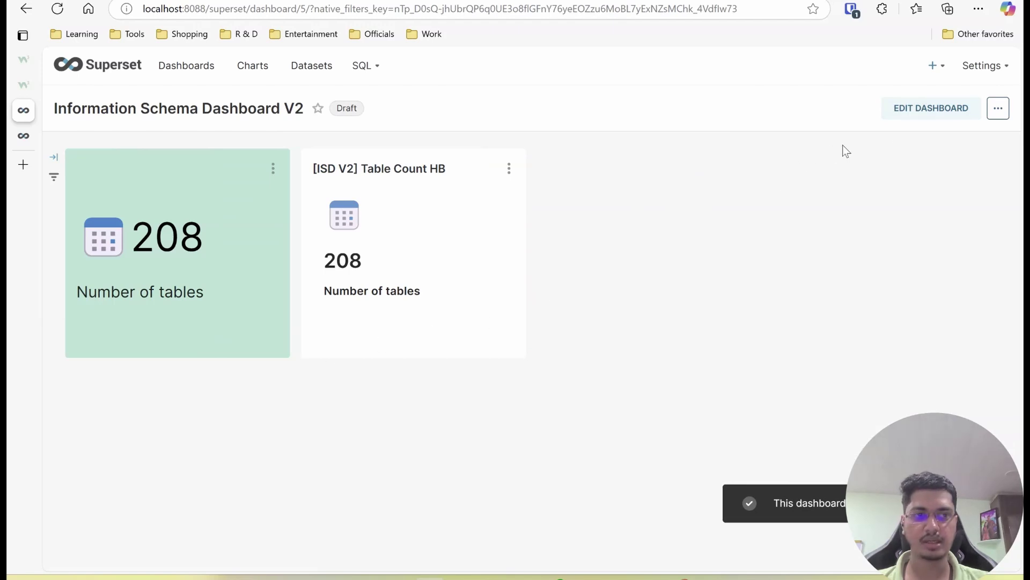
Reopen the dashboard for editing and inspect the Table Count HB card's element for its chart ID class
click(927, 114)
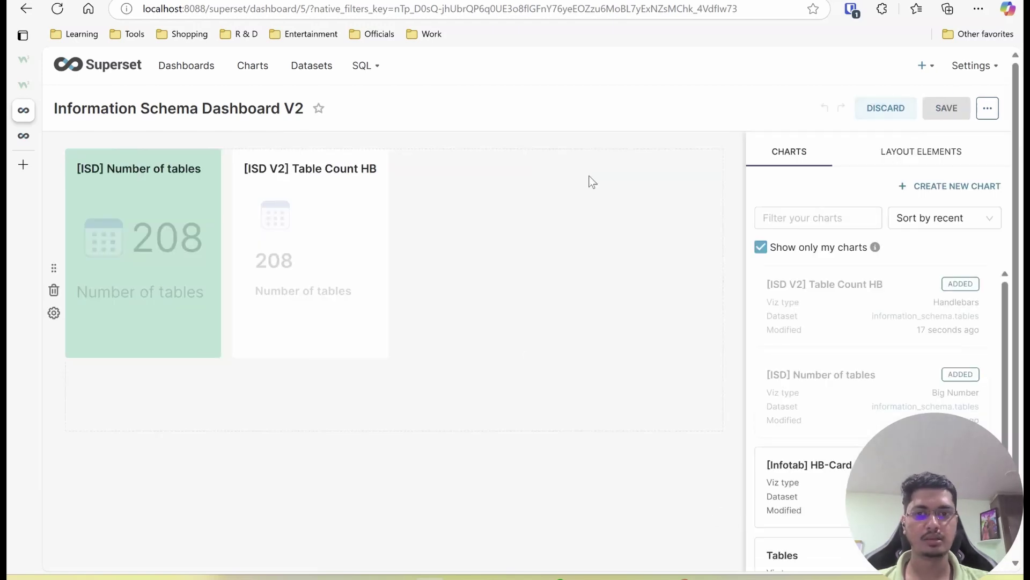
right_click(614, 418)
click(635, 533)
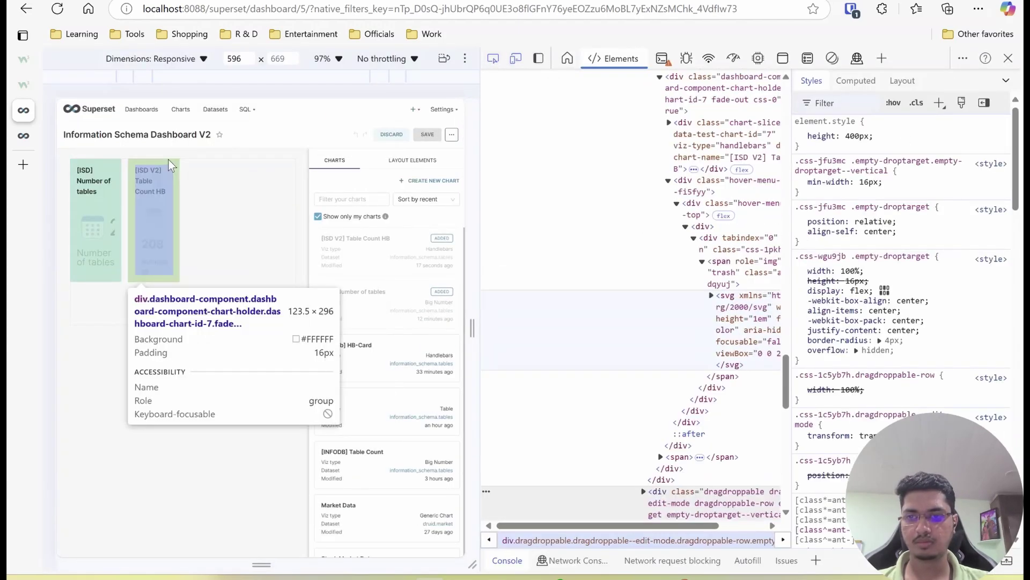
click(1010, 58)
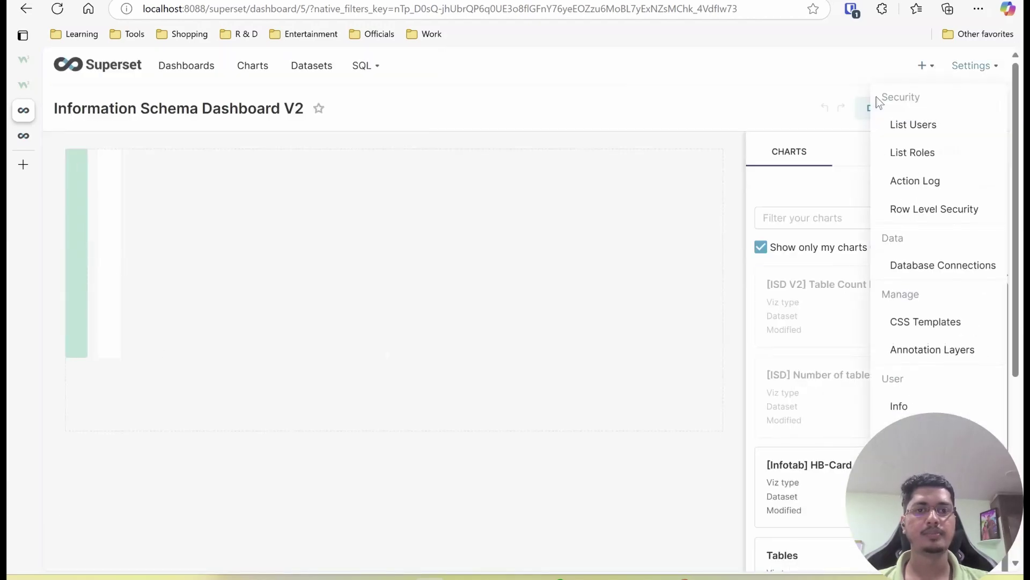
Open the dashboard's CSS and add the comment /*Chart ID 7 CSS*/ below the existing rules
click(988, 107)
click(926, 160)
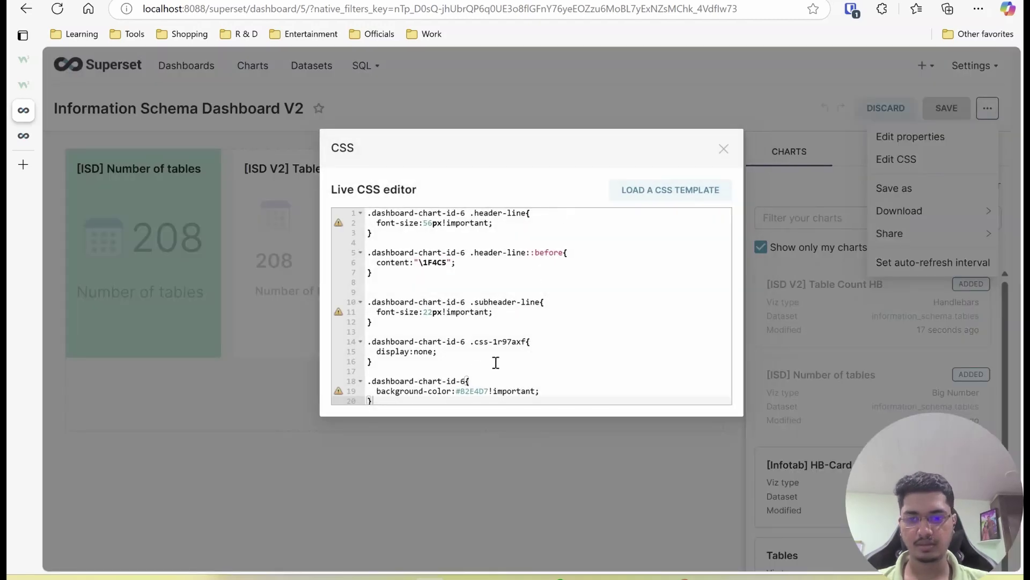
click(418, 394)
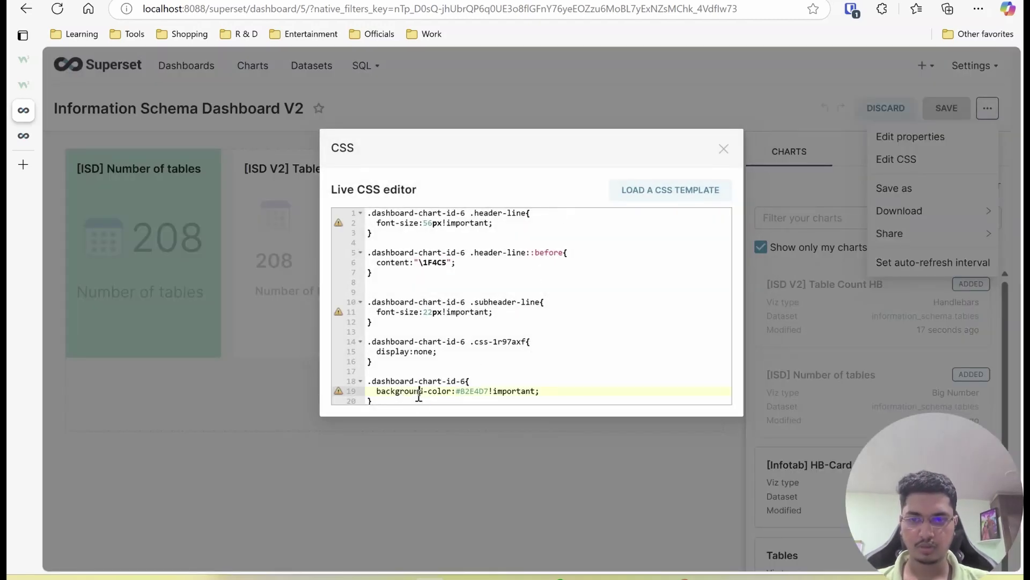
key(ctrl+End)
key(Return)
key(Return)
key(Return)
text(//)
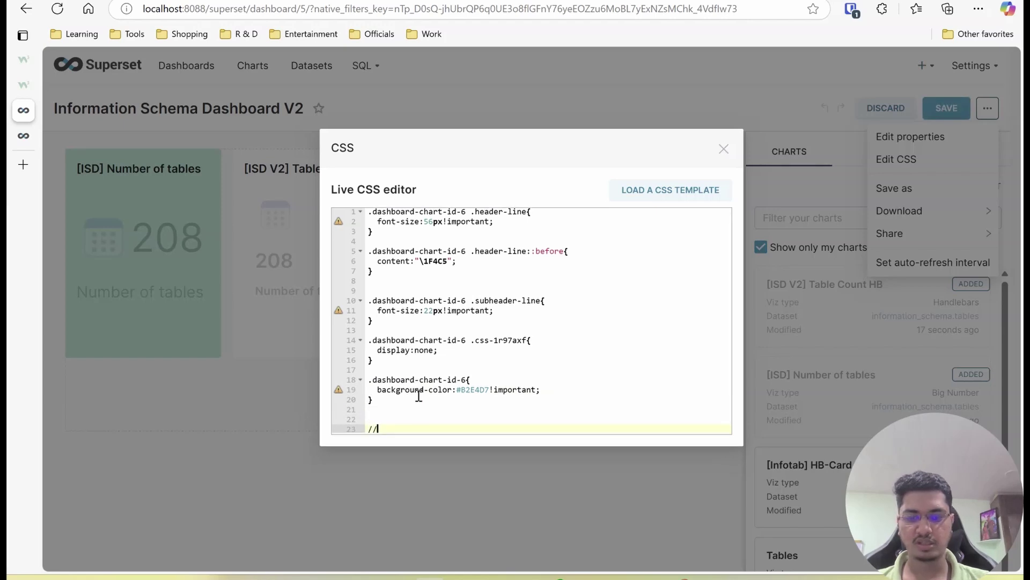
text(**)
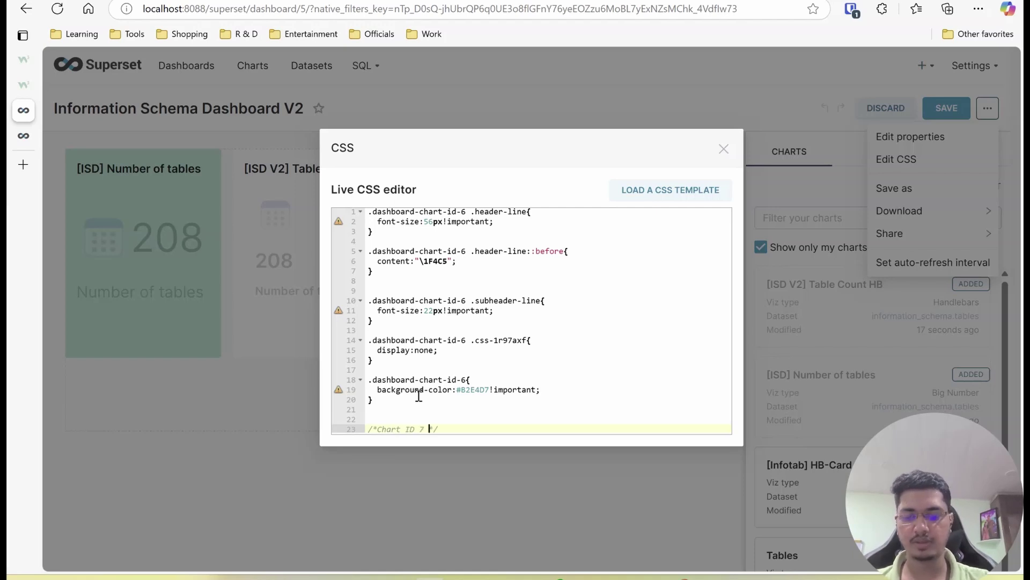
Add the closing comment /*Chart ID 7 CSS END*/ four lines below the Chart ID 7 opening comment
key(Return)
key(Return)
key(Return)
key(Return)
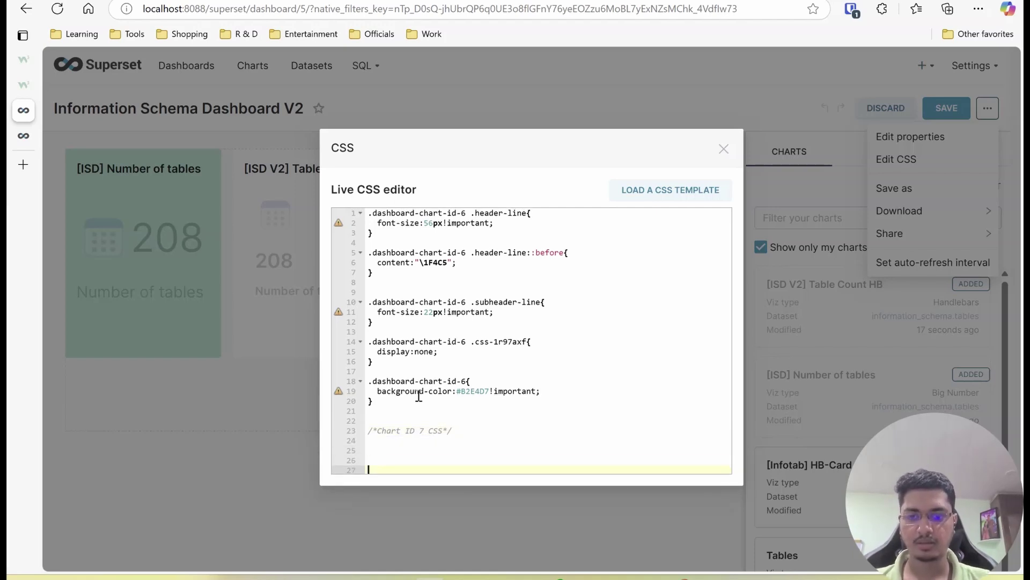
text(/*Chart ID 7 CSS END*/)
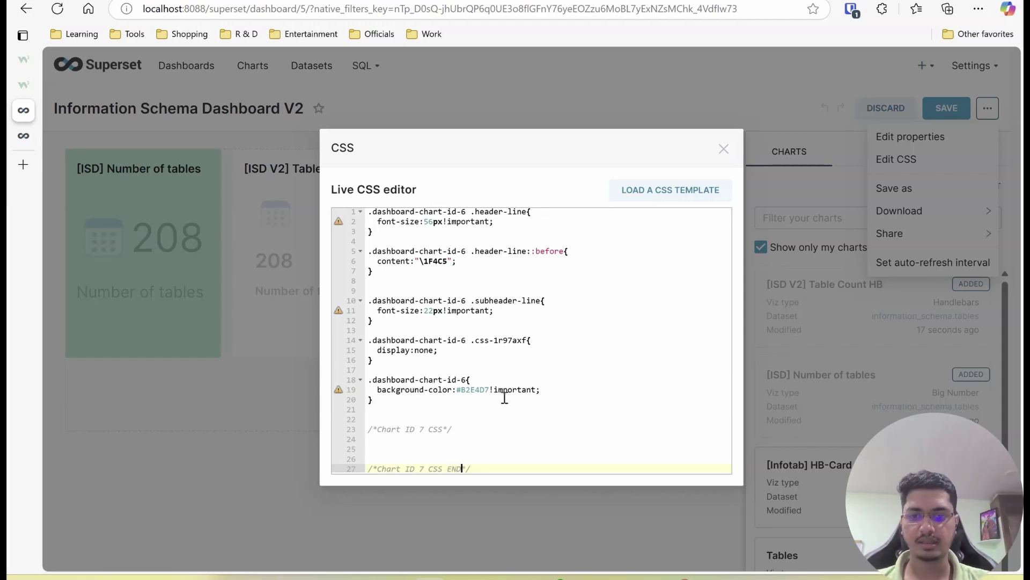
Copy the .dashboard-chart-id-6 background-color rule between the Chart ID 7 comments and change its selector to .dashboard-chart-id-7
click(412, 447)
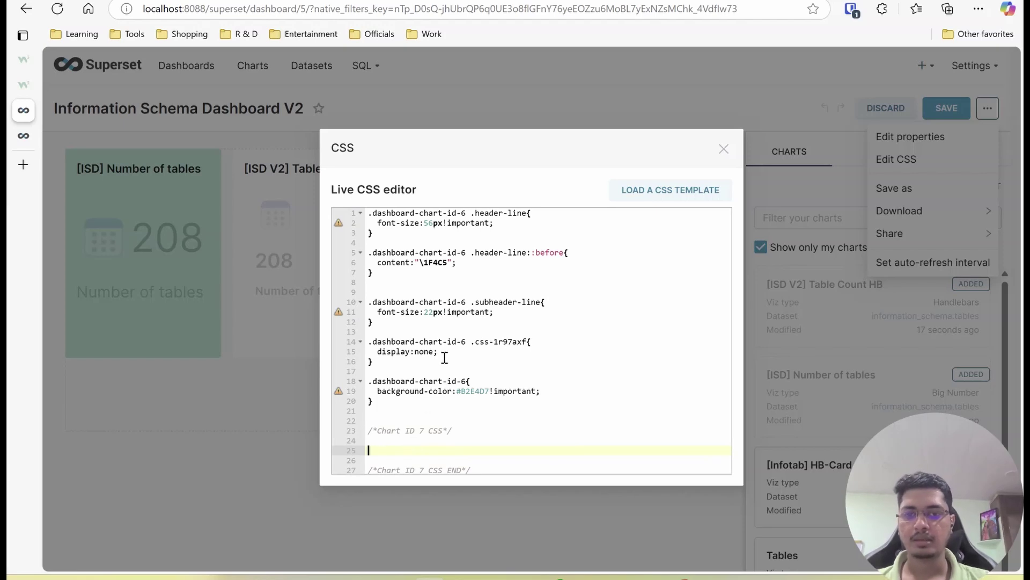
key(Return)
key(Up)
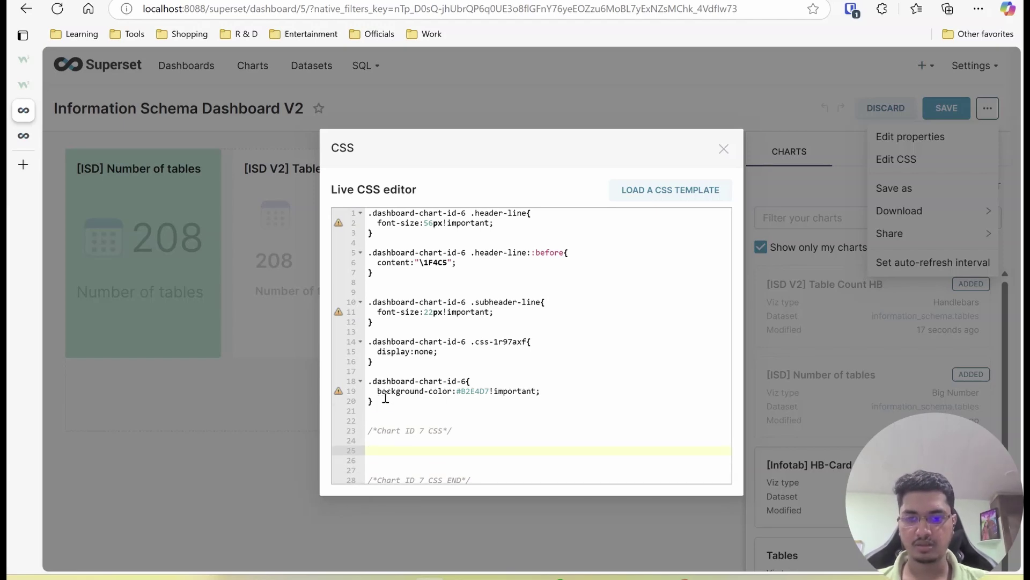
drag(385, 397, 356, 374)
key(ctrl+c)
click(403, 450)
key(ctrl+v)
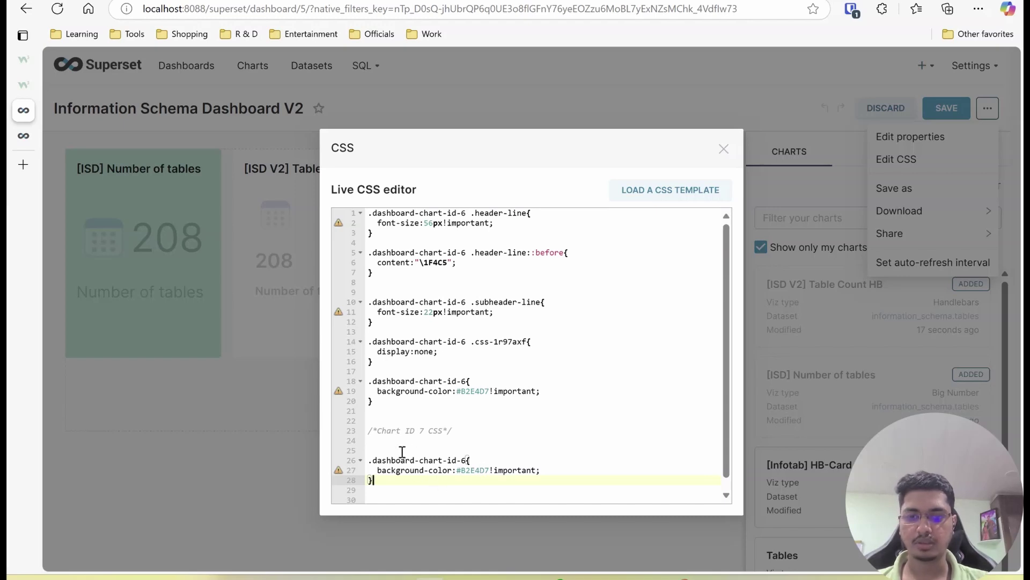
click(466, 460)
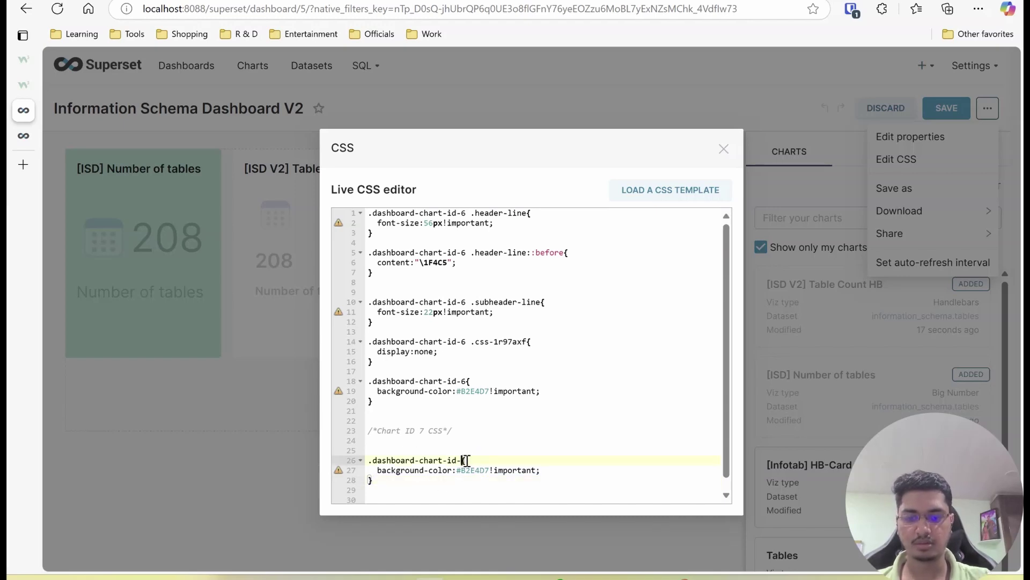
text(7)
Set the .dashboard-chart-id-7 background color to #E4C6E5, copied from the Handlebars rule in the original Information Schema Dashboard's CSS
click(23, 136)
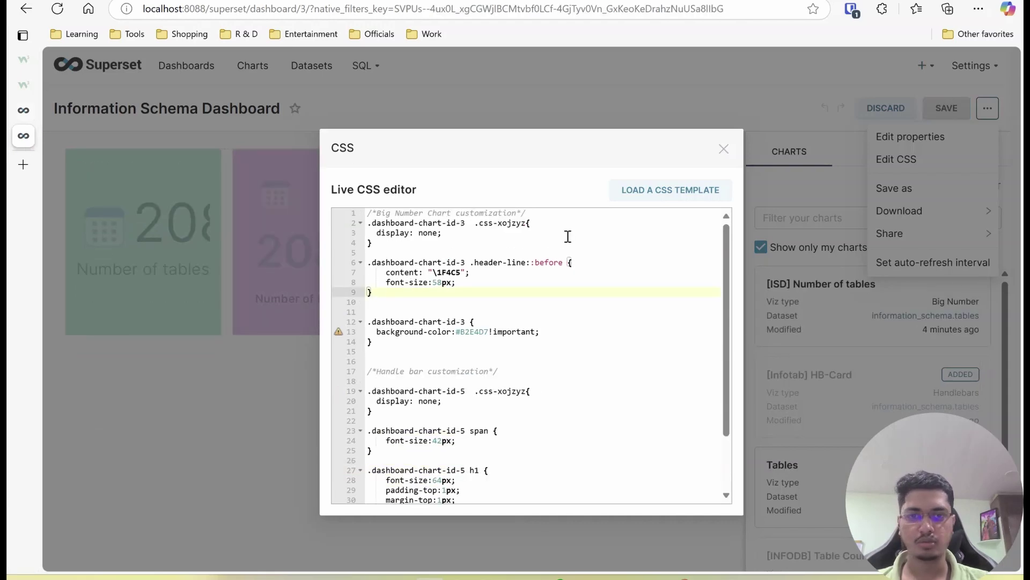
double_click(479, 480)
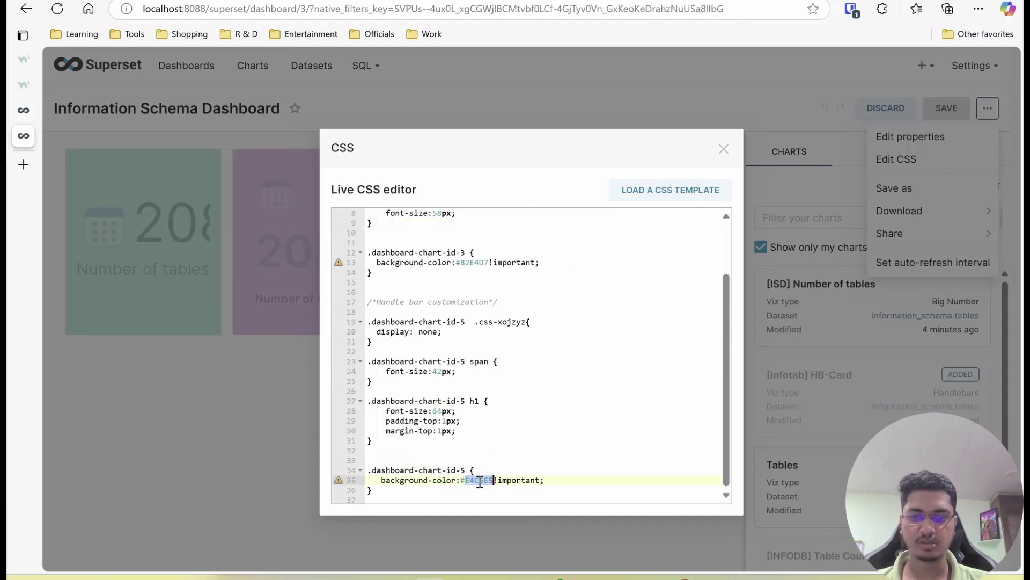
click(23, 110)
double_click(471, 470)
key(ctrl+v)
scroll(519, 442, down, 1)
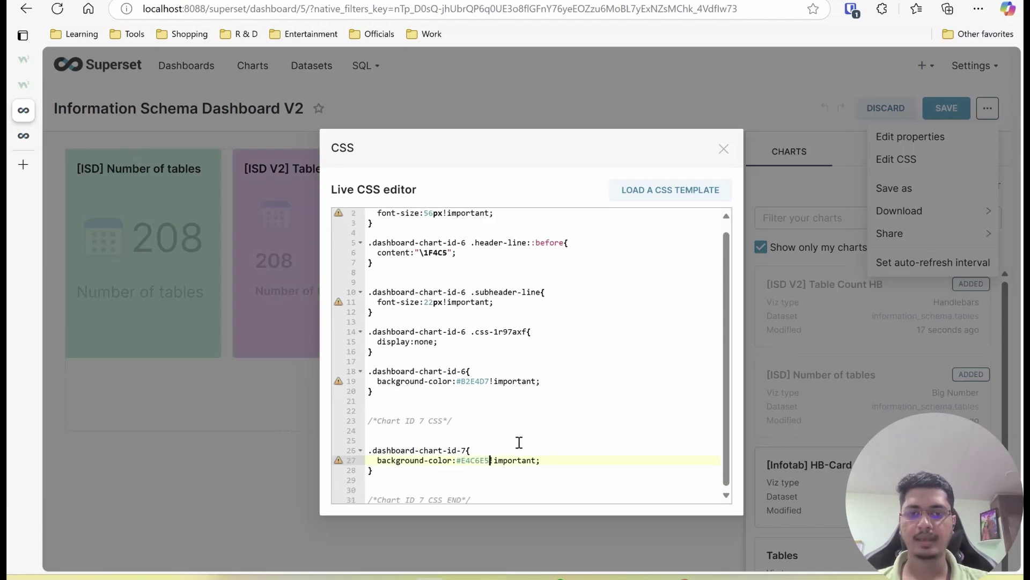
scroll(462, 382, up, 1)
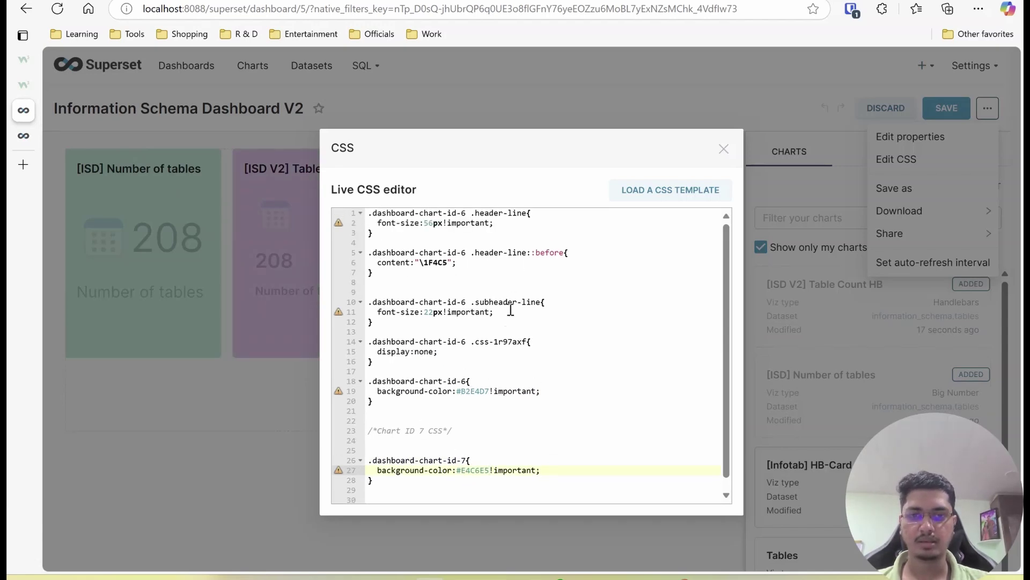
Copy the .dashboard-chart-id-6 .css-1r97axf display:none rule and paste it below the .dashboard-chart-id-7 background rule
click(543, 341)
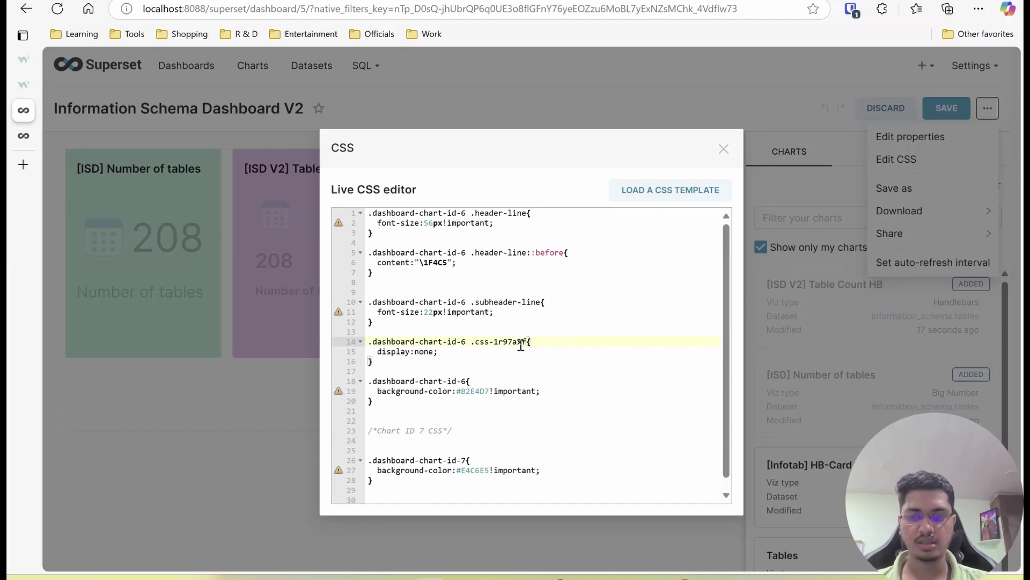
double_click(490, 343)
drag(377, 364, 361, 342)
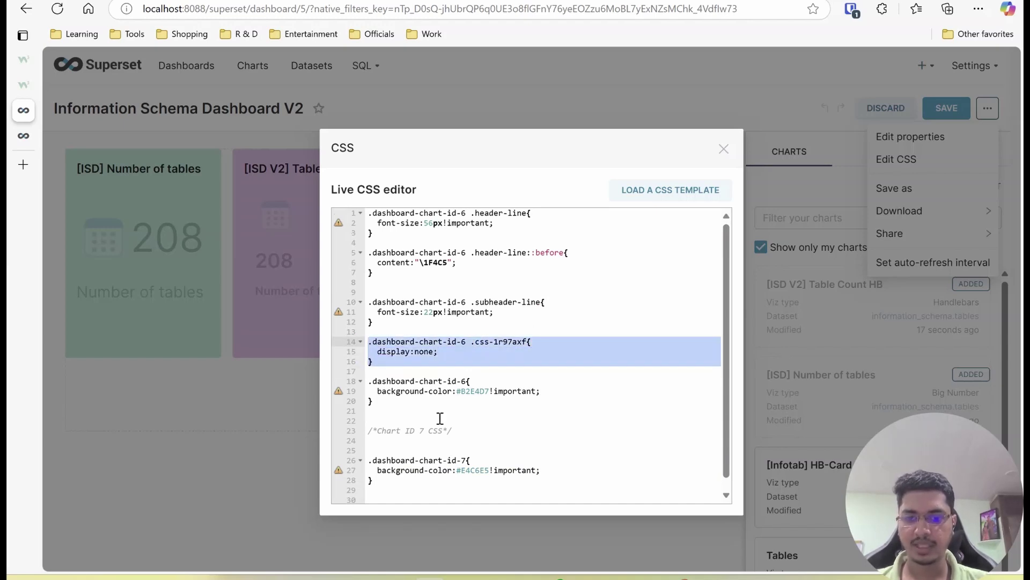
scroll(439, 416, down, 1)
click(392, 471)
key(Return)
key(Return)
key(ctrl+v)
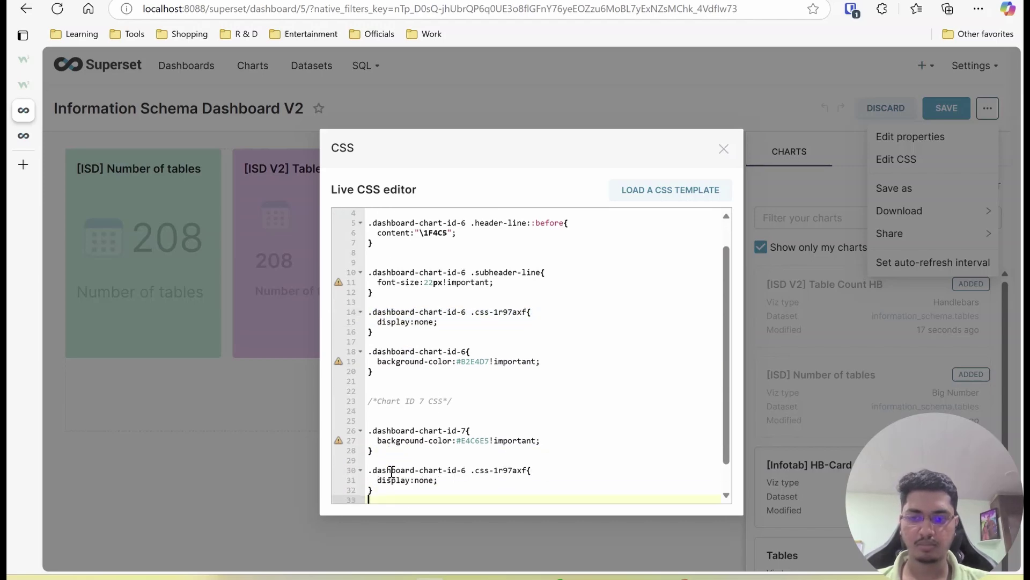
Change the pasted rule's selector to .dashboard-chart-id-7 .css-1r97axf, close the CSS editor, and save the dashboard
click(467, 470)
key(BackSpace)
text(7)
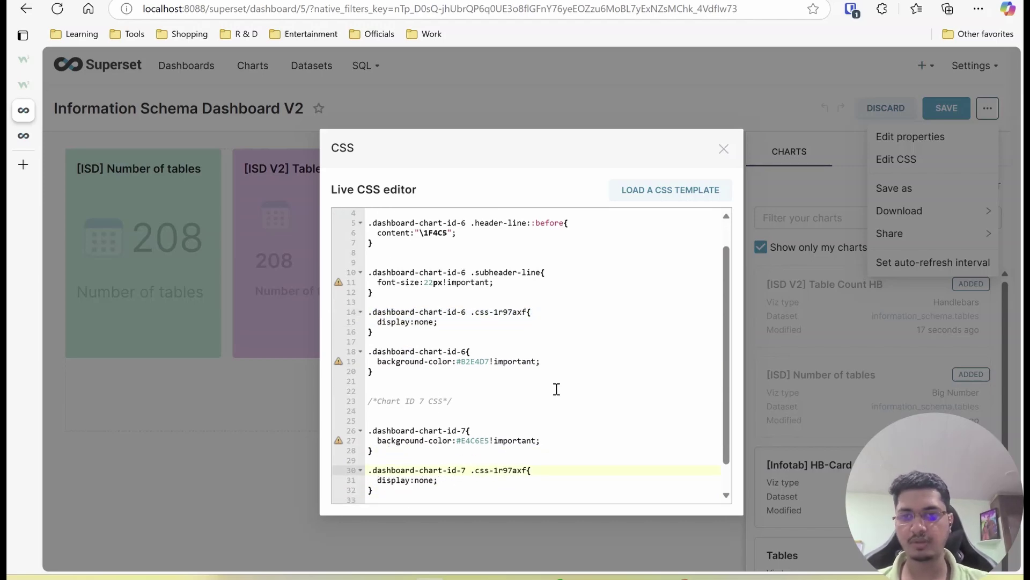
click(724, 149)
click(929, 108)
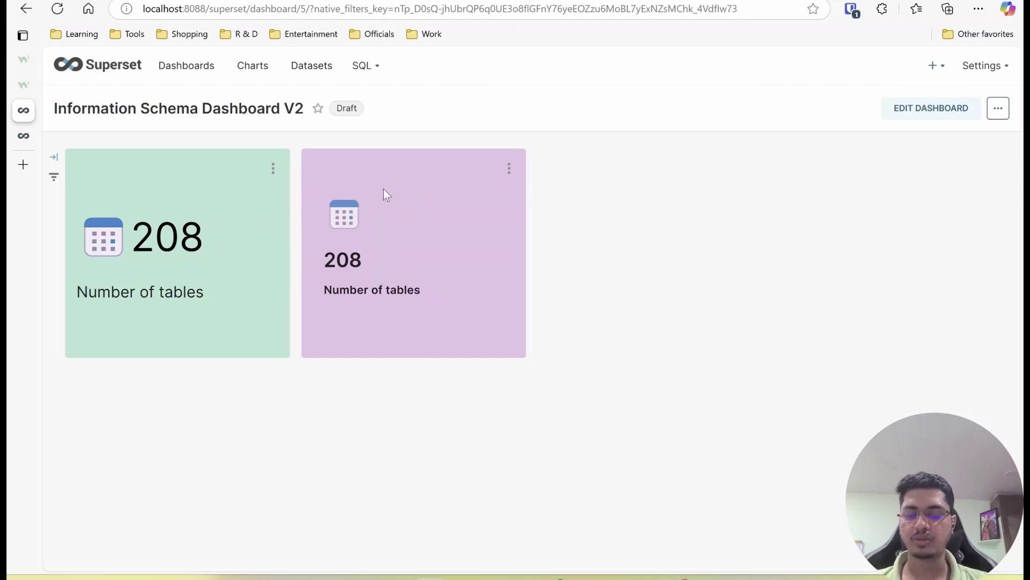
Compare the icon and count layout of the green Big Number card with the purple Handlebars card
click(343, 212)
click(93, 239)
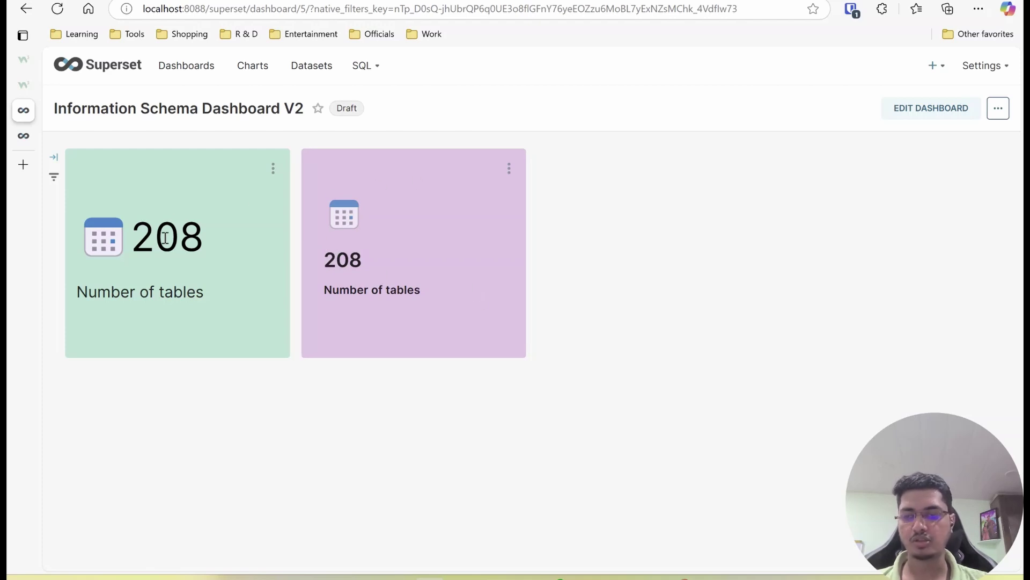
drag(130, 239, 217, 242)
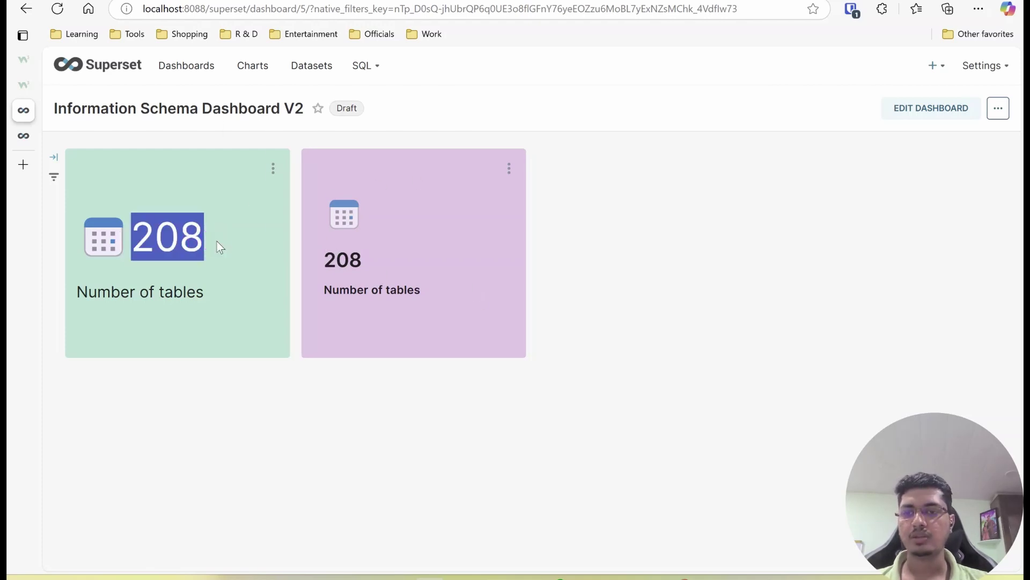
click(176, 242)
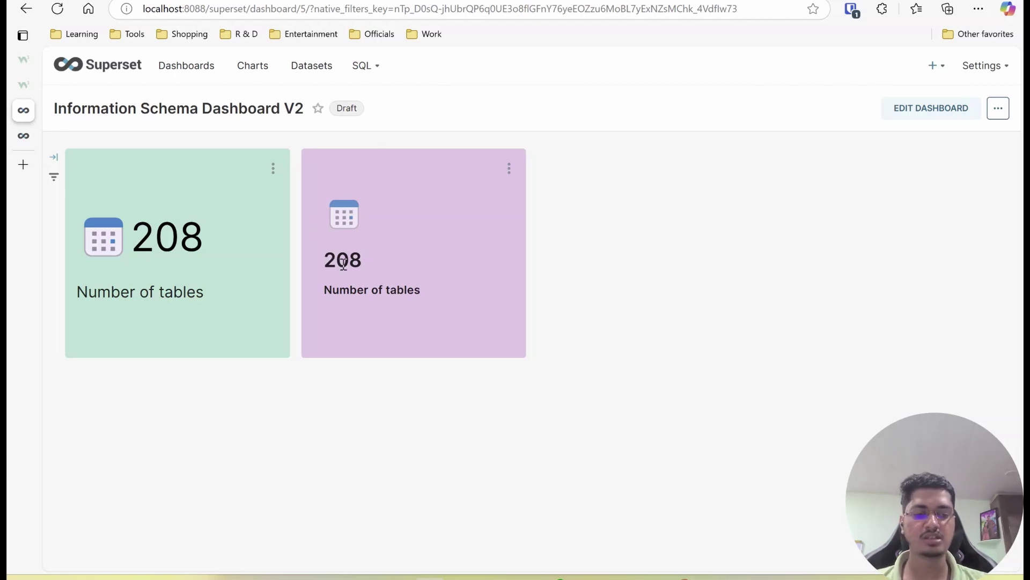
Close the CSS editor of the original Information Schema Dashboard and open the list of dashboards
click(30, 136)
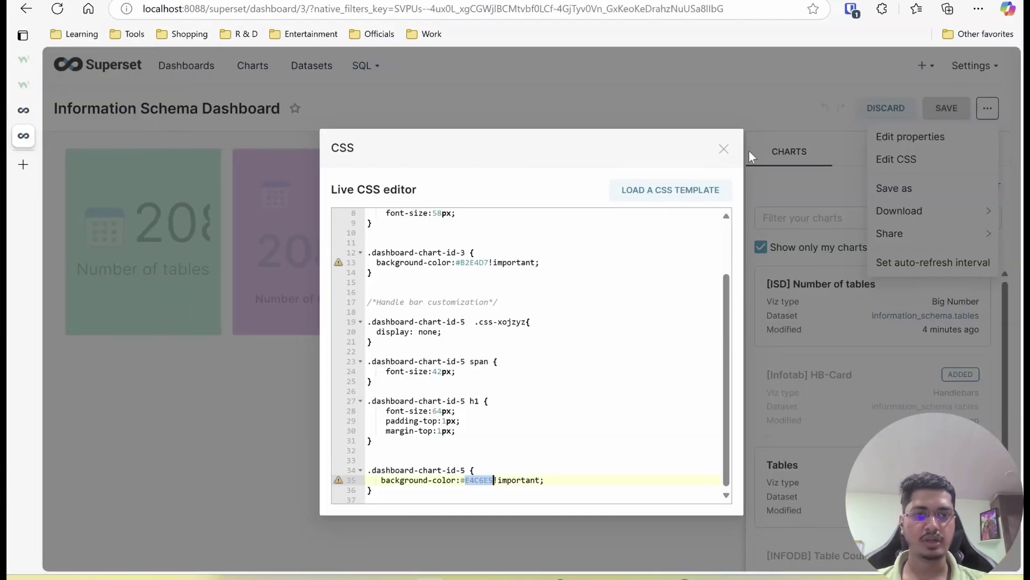
click(726, 149)
click(199, 66)
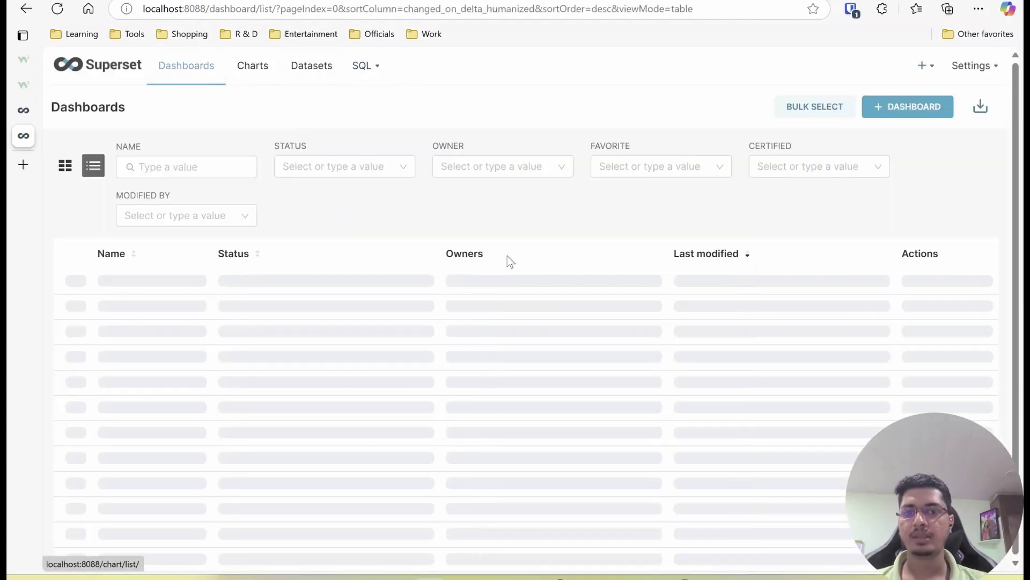
Open the Teables dashboard, rename it to Tables, and save it
click(121, 315)
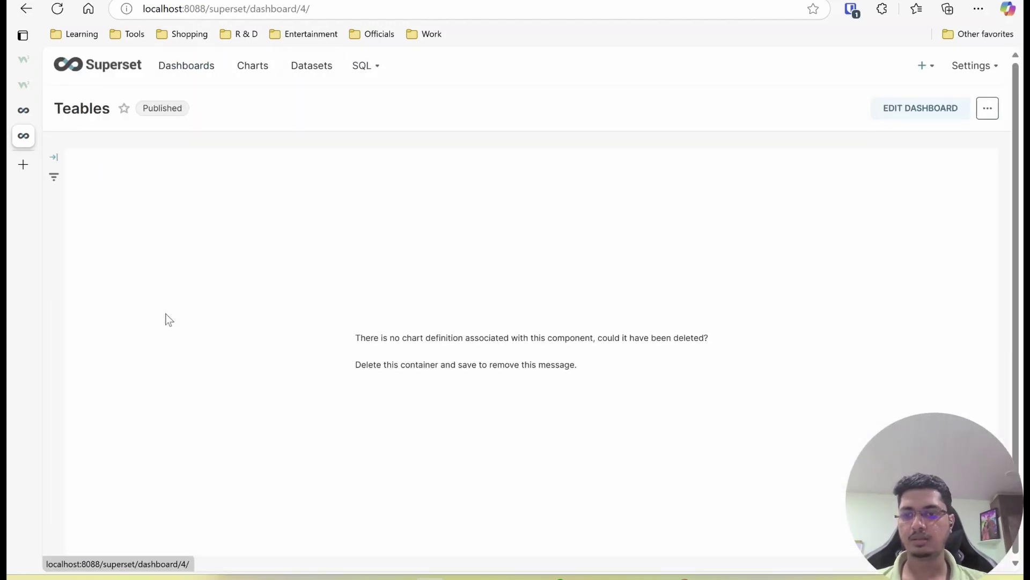
double_click(85, 108)
click(902, 109)
double_click(92, 109)
text(T)
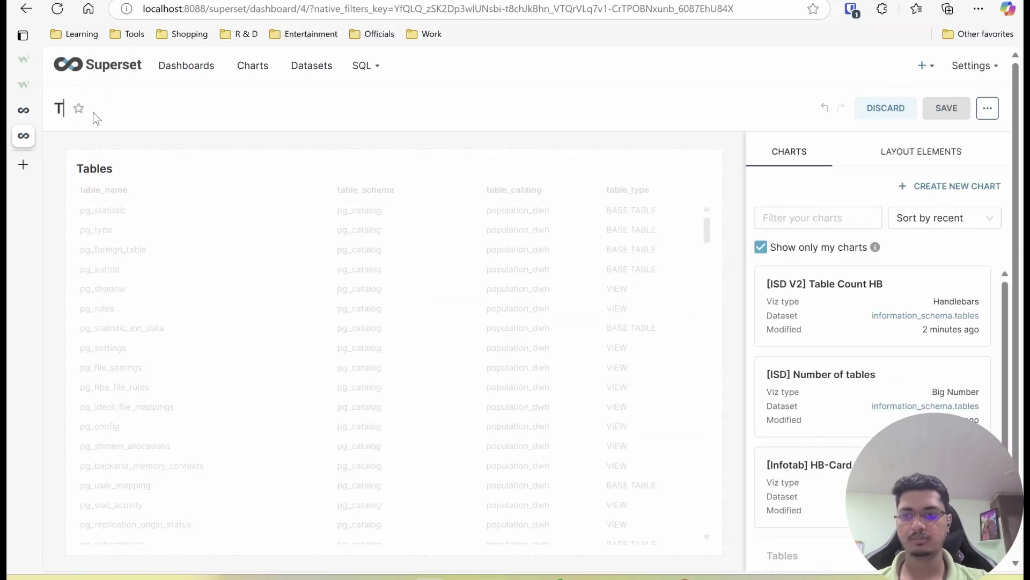
text(ables)
key(Return)
click(957, 107)
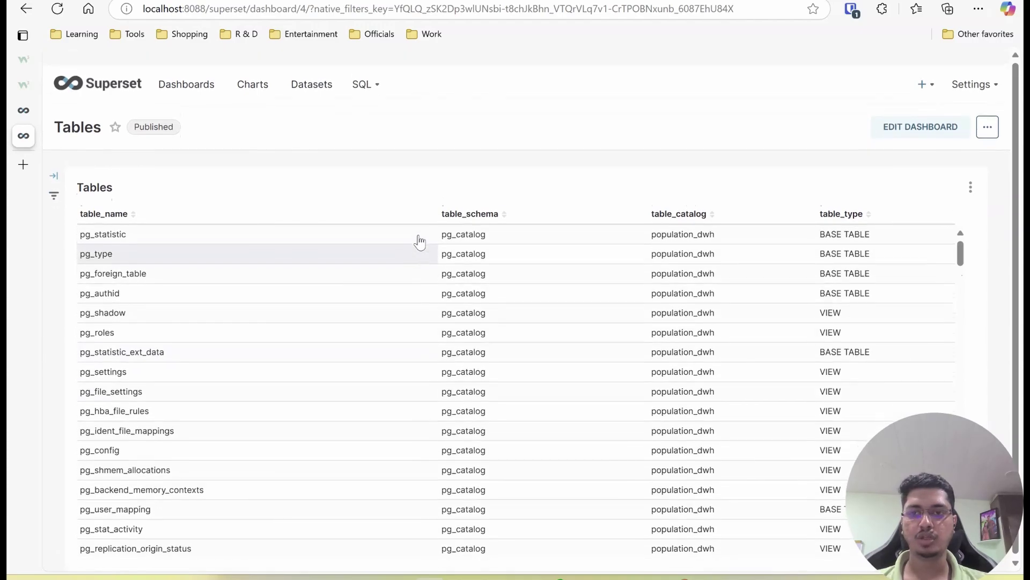
Copy the Tables dashboard's permalink to the clipboard and load it in the browser to check it
scroll(395, 292, down, 15)
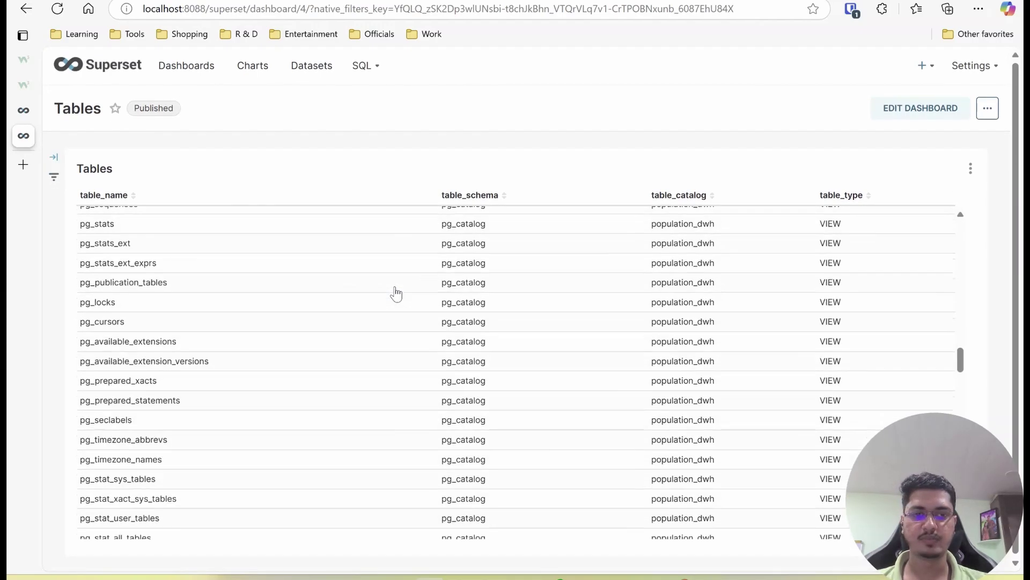
scroll(396, 292, up, 15)
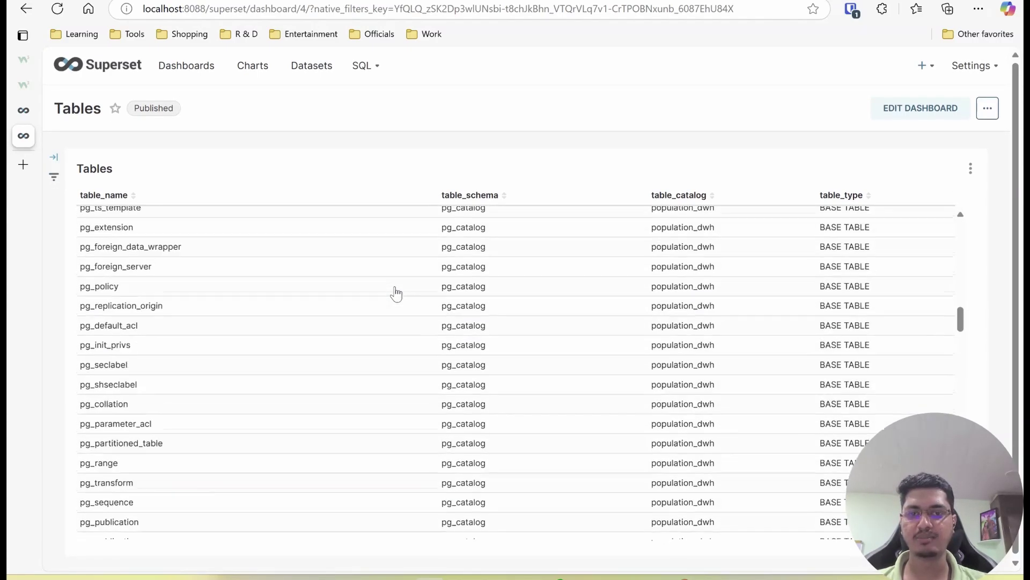
click(318, 11)
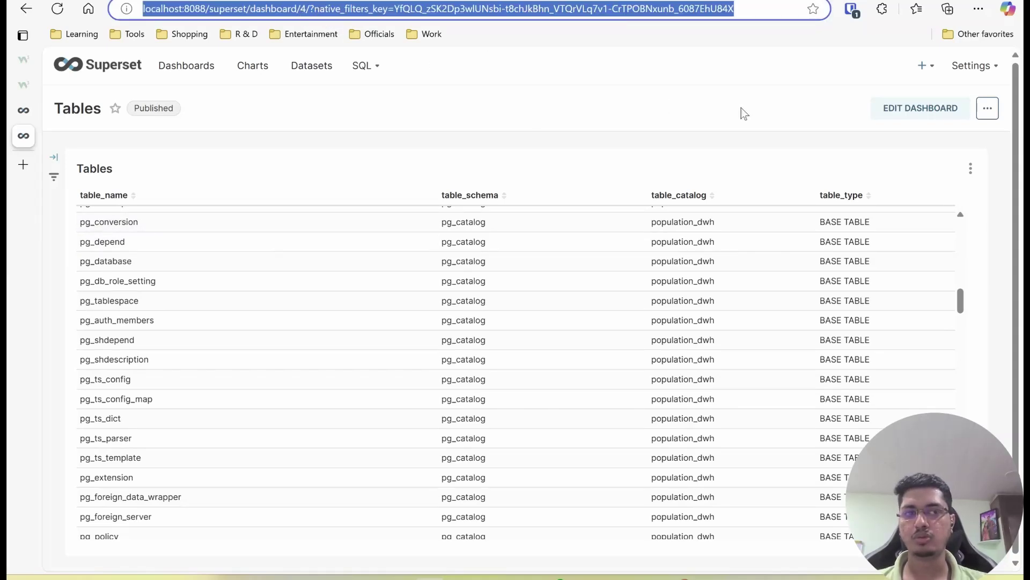
click(988, 108)
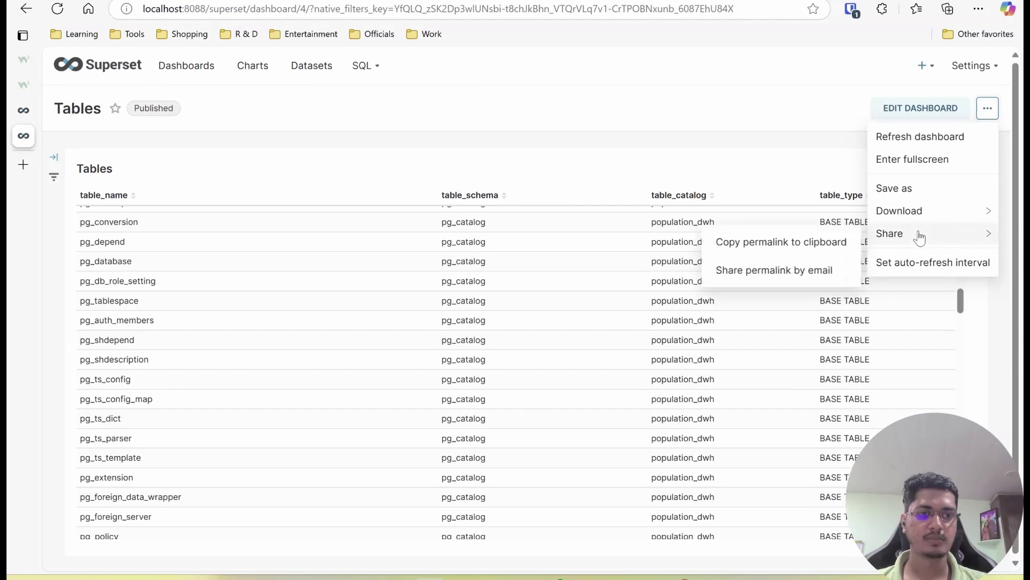
click(305, 11)
key(ctrl+v)
key(Return)
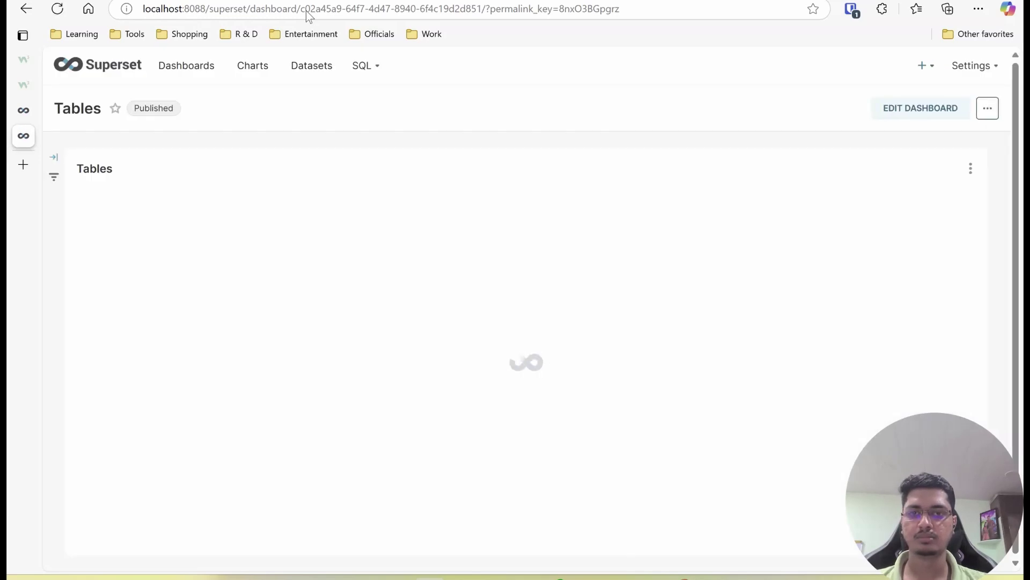
Open the [ISD V2] Table Count HB chart from the charts list and show its Handlebars template
click(23, 110)
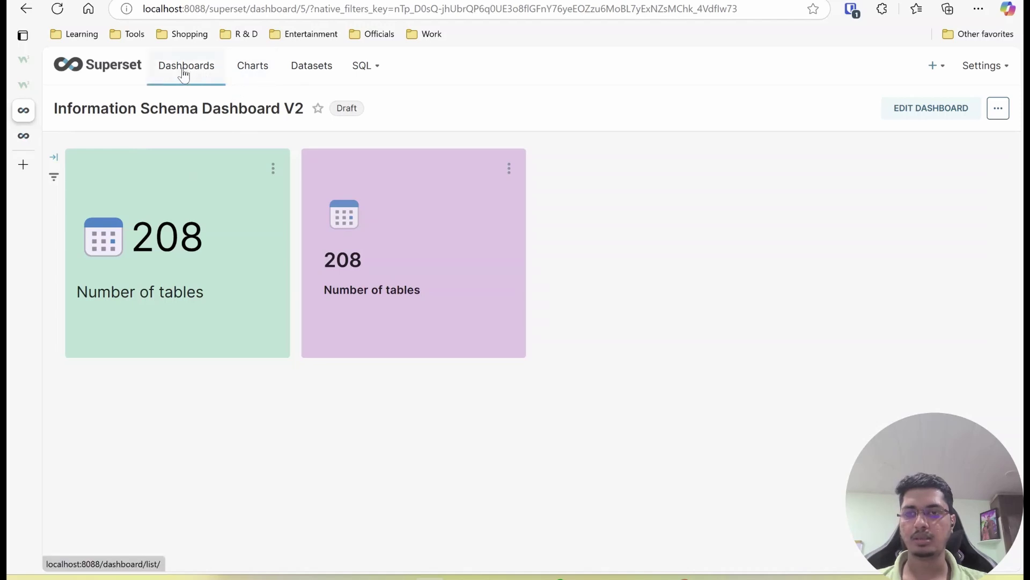
click(253, 67)
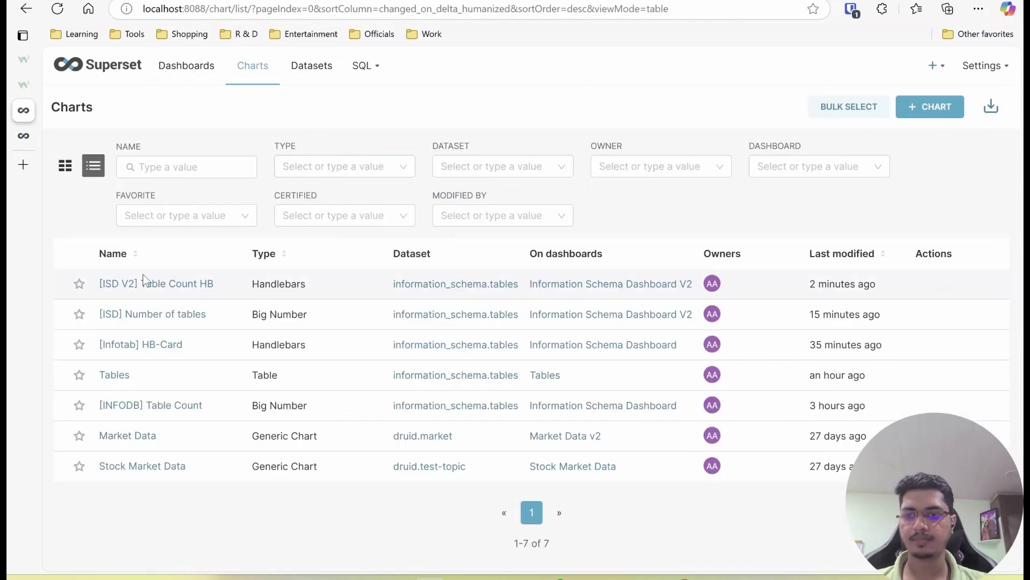
click(153, 282)
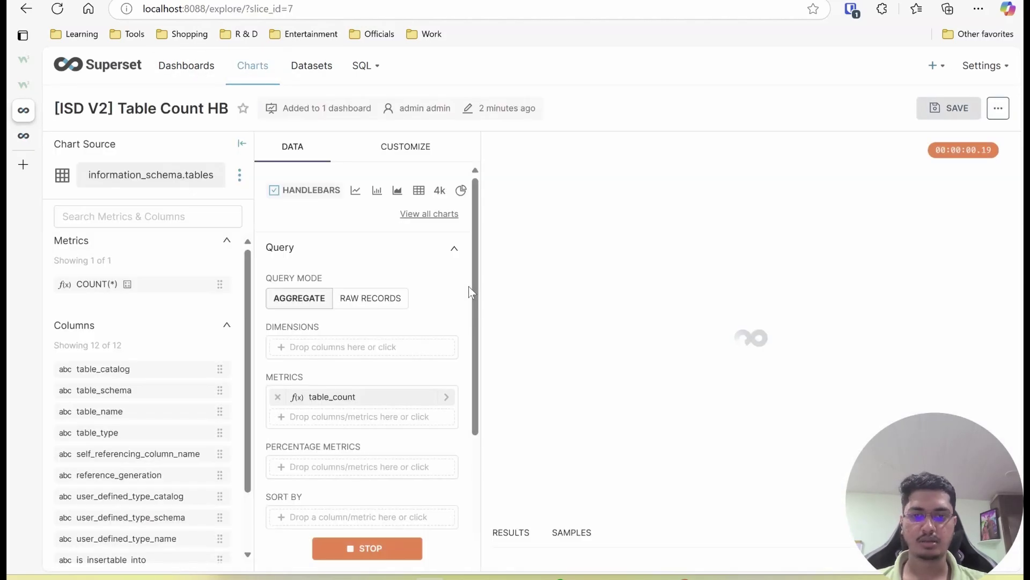
click(402, 148)
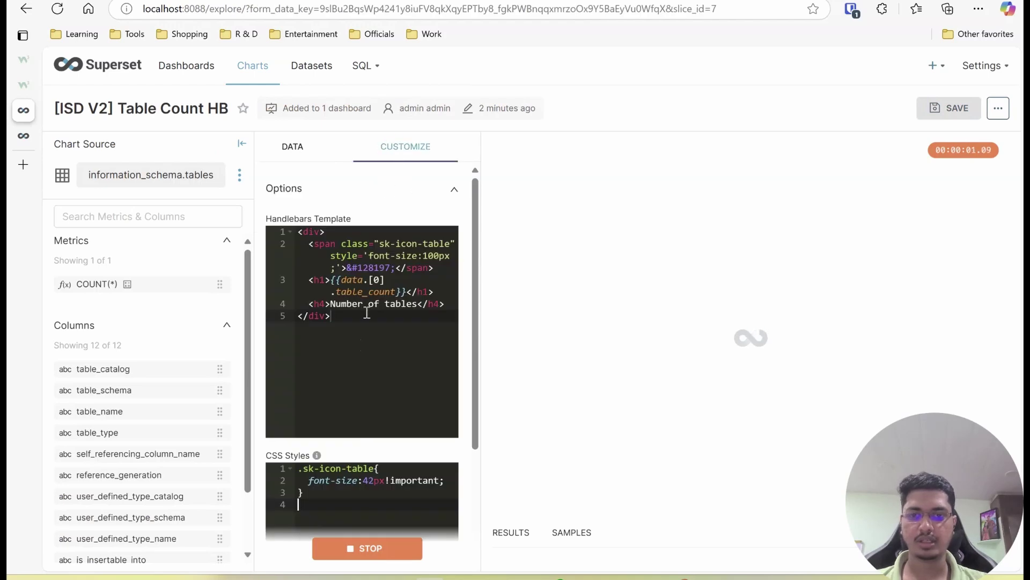
Insert an <a> tag before the <h1> in the Handlebars template, with the copied Tables dashboard permalink as its href
click(303, 274)
key(Down)
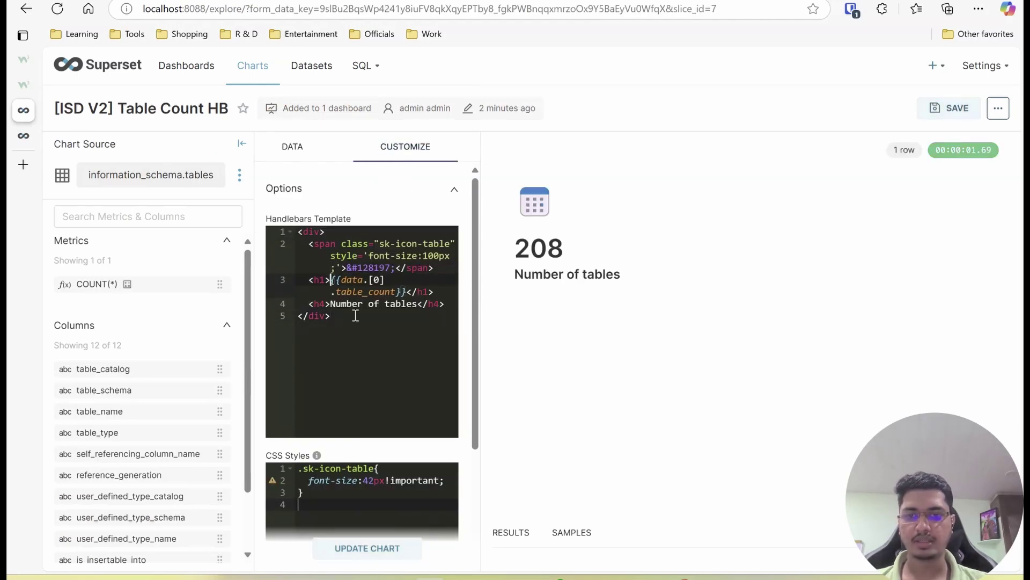
text(<a>)
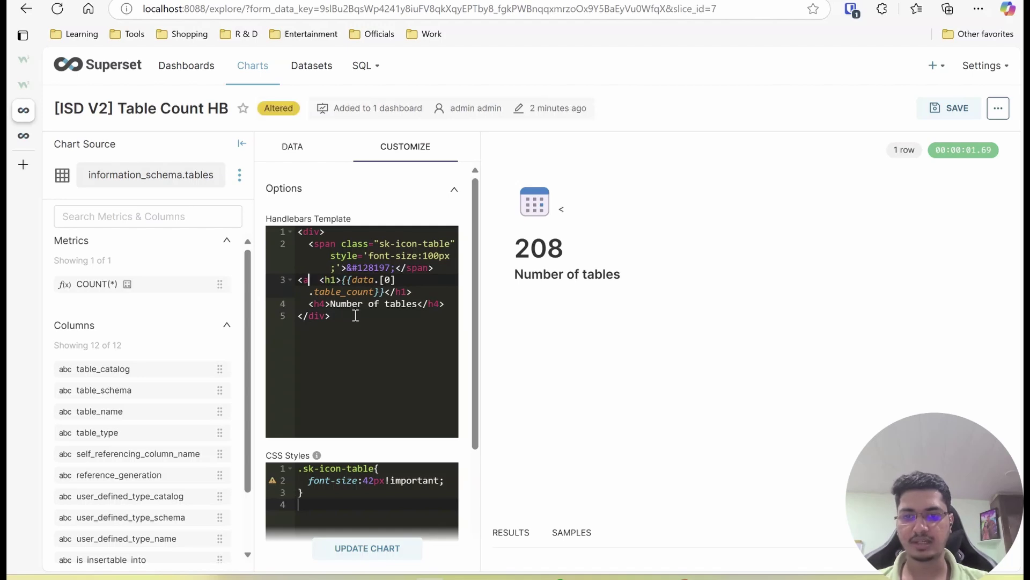
text( href=)
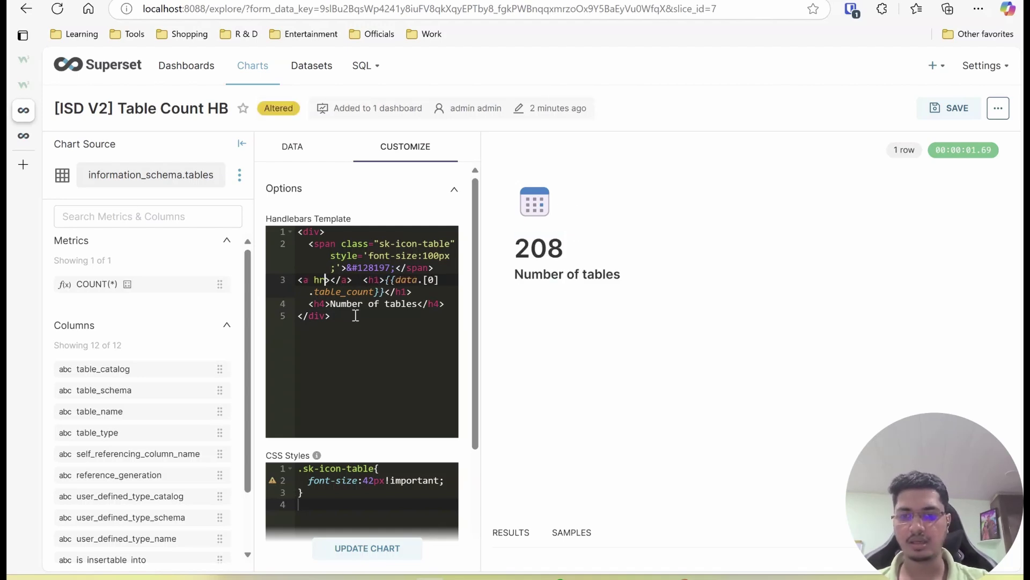
text(")
key(ctrl+v)
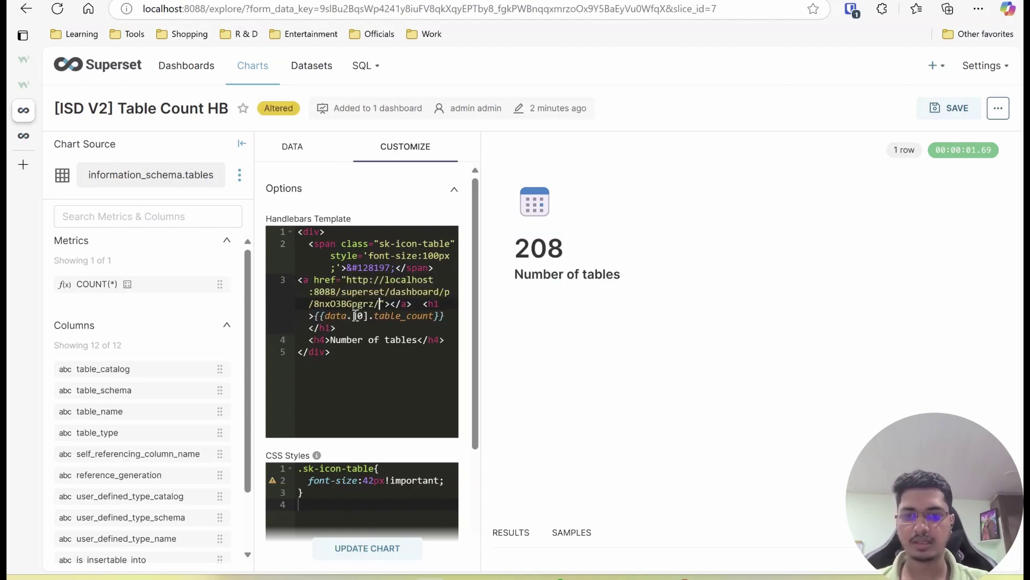
Move the closing </a> tag behind </h1> so the link wraps the table_count heading
key(shift+Right)
key(shift+Right)
key(shift+Right)
key(shift+Right)
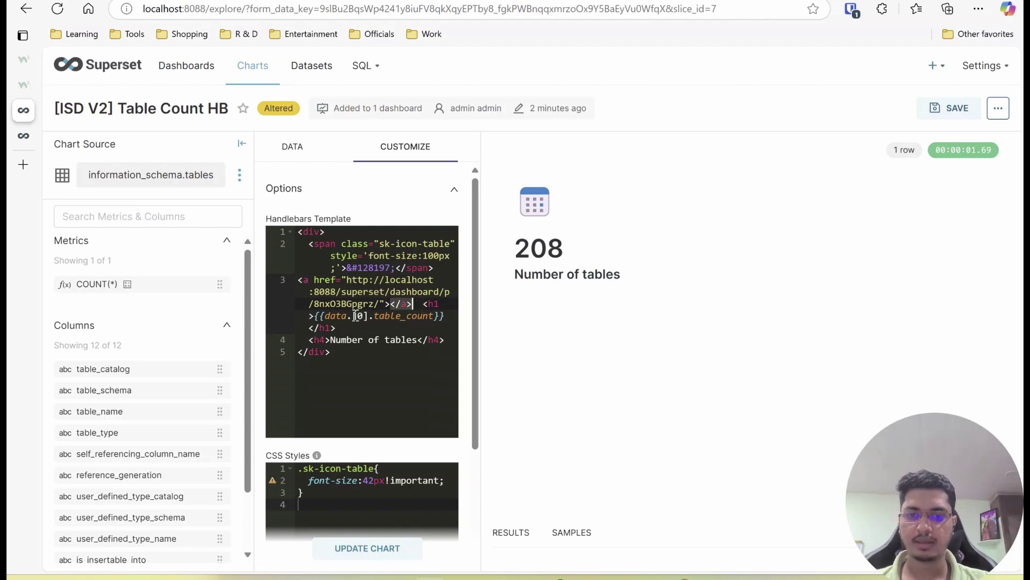
key(Delete)
key(Right)
key(Right)
key(Right)
key(Right)
key(Right)
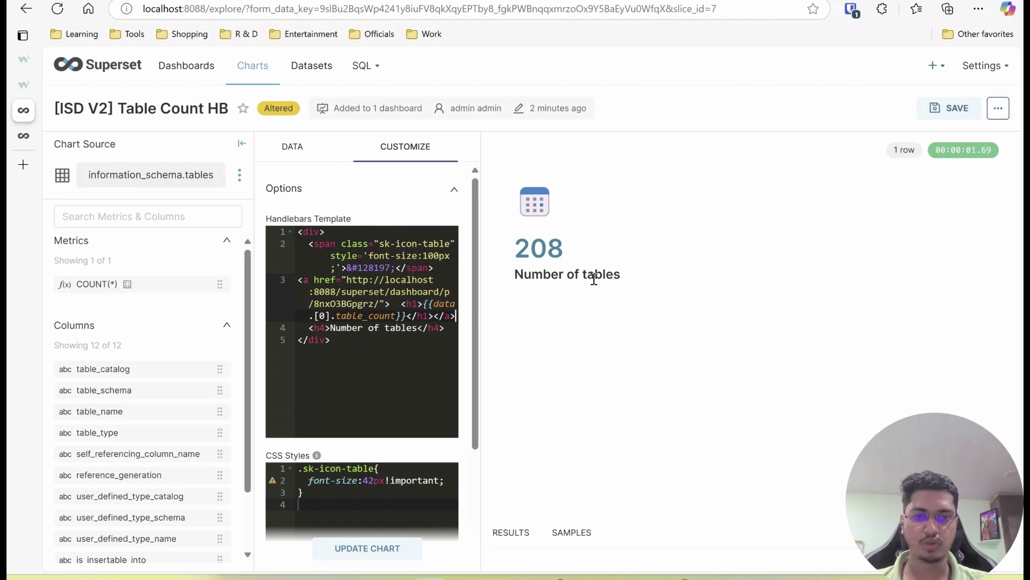
Update the chart, save it, and go to Information Schema Dashboard V2
click(362, 558)
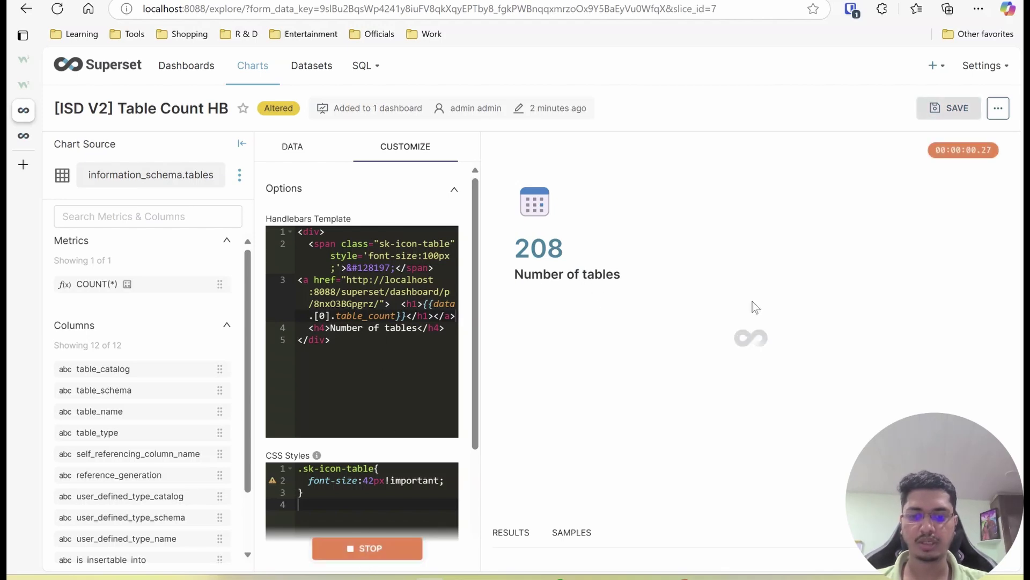
click(958, 110)
click(704, 359)
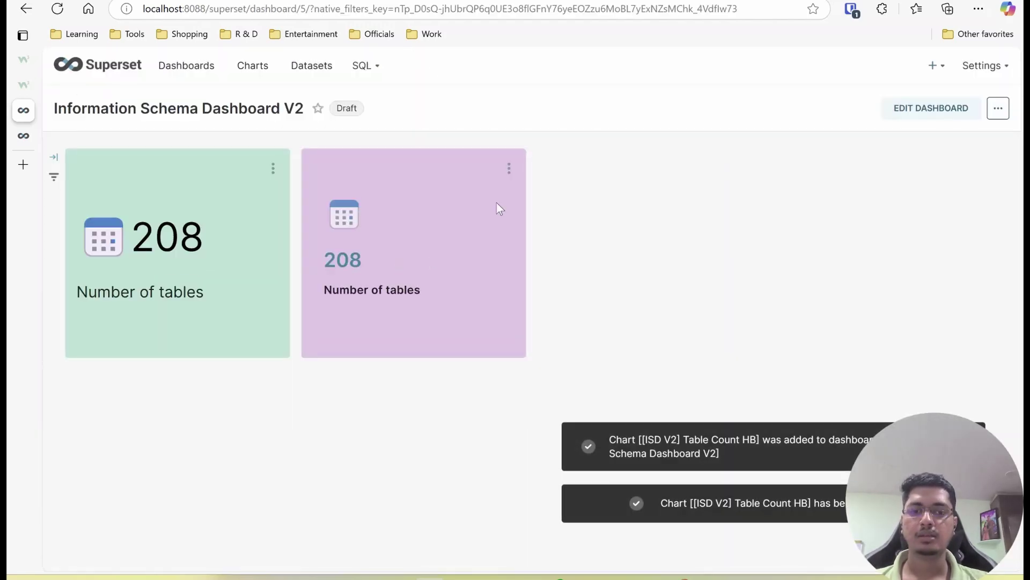
Test the count link on the purple card, browse the Tables dashboard's rows, and return to Information Schema Dashboard V2
click(347, 259)
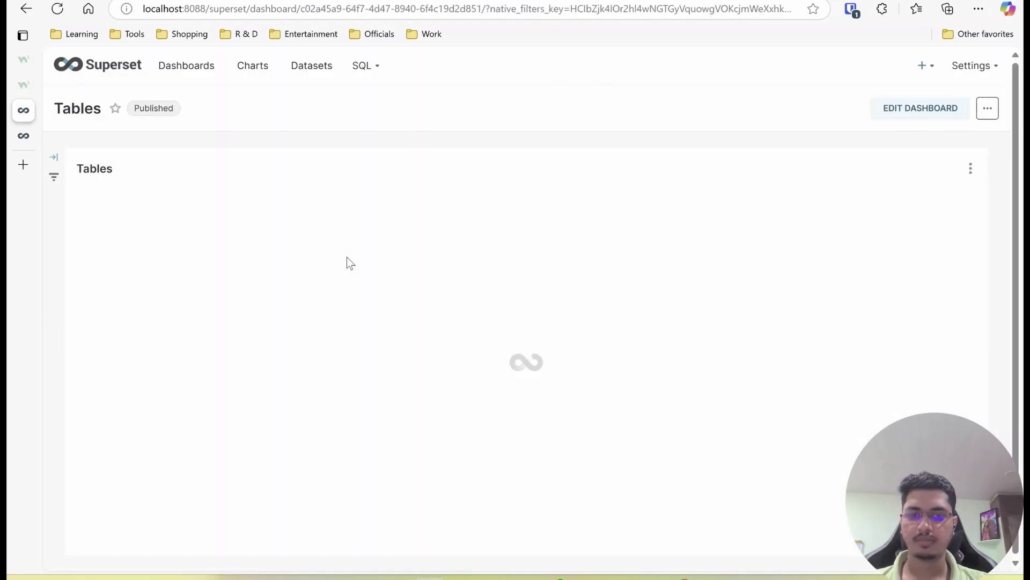
click(26, 9)
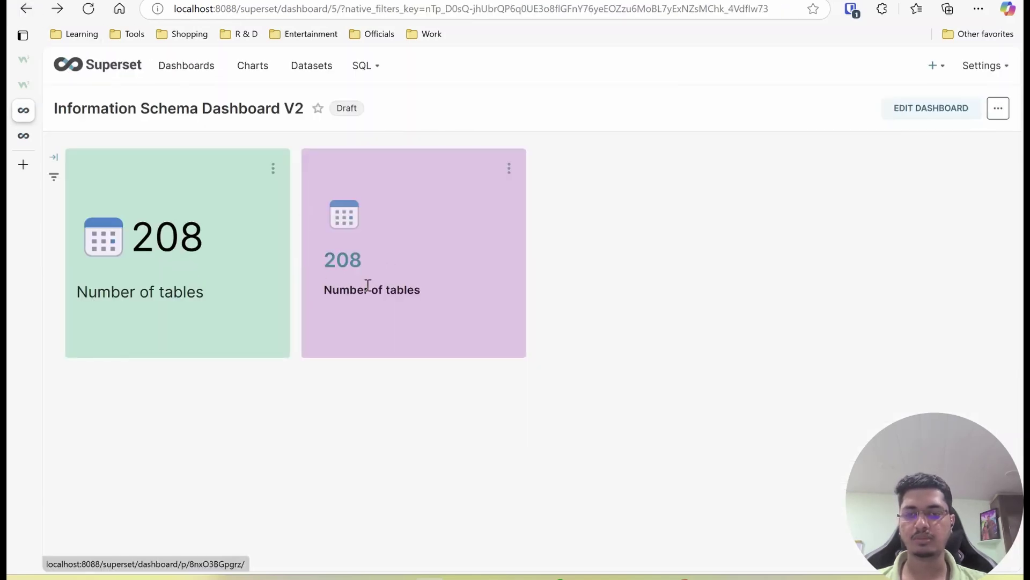
click(344, 262)
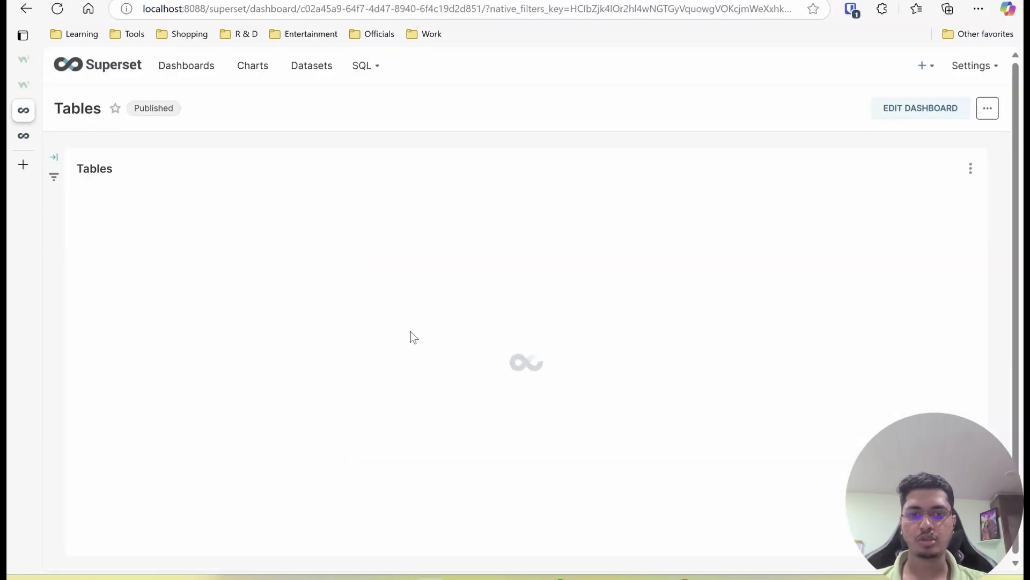
scroll(411, 337, down, 5)
scroll(412, 339, down, 10)
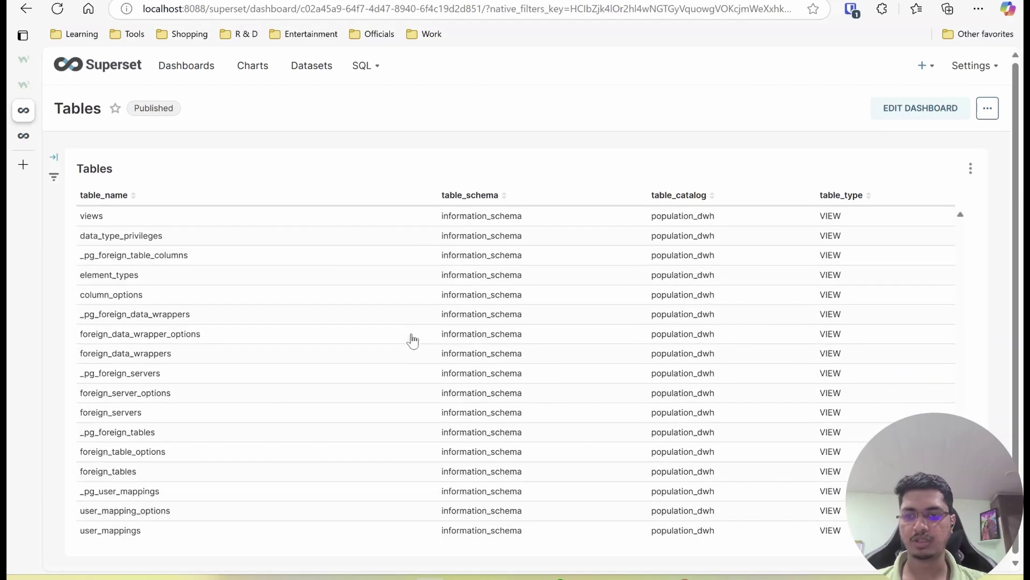
scroll(412, 339, up, 15)
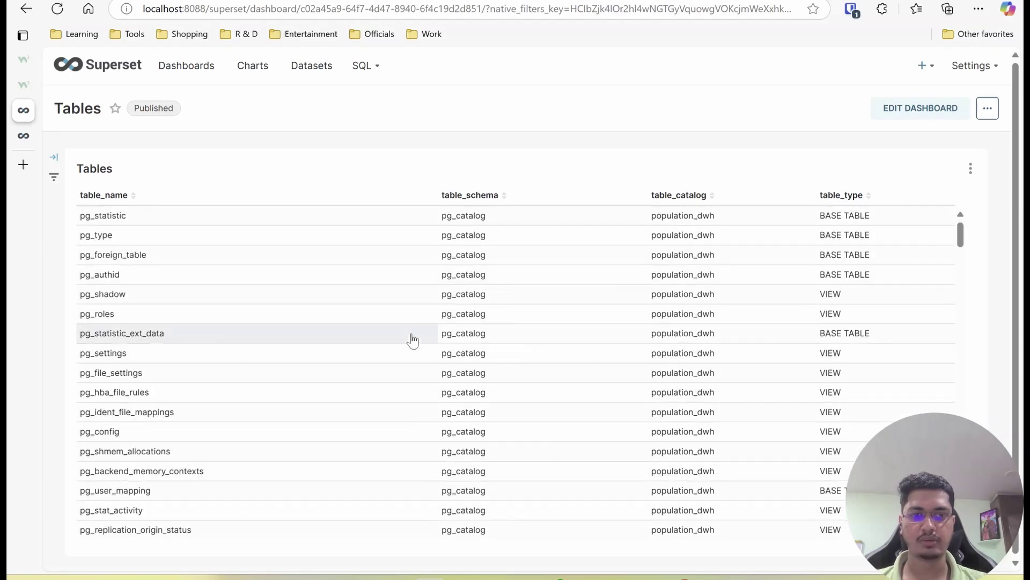
click(25, 17)
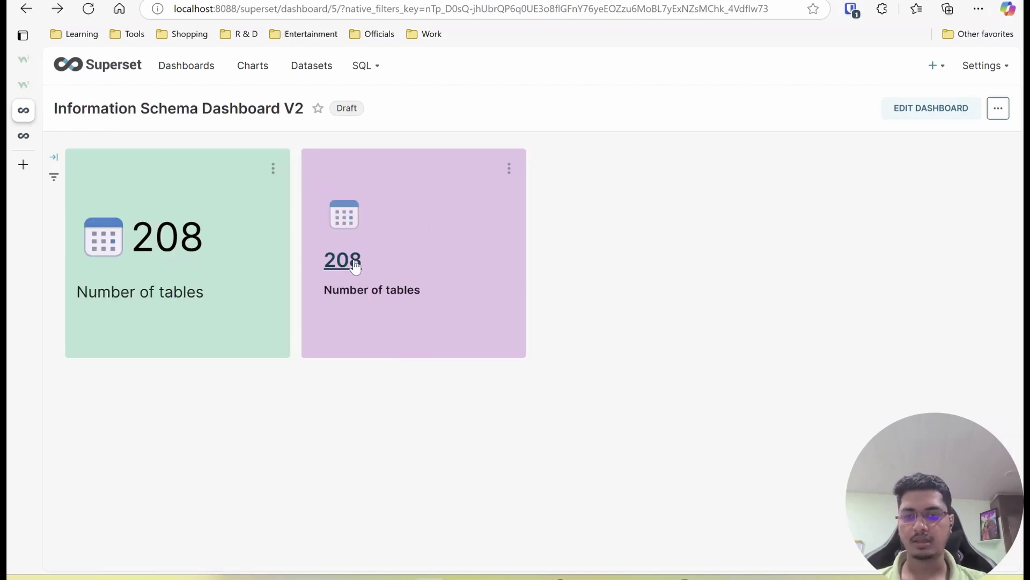
Expand the filter bar, then follow the purple card's count link to inspect the Tables dashboard's URL and go back
click(54, 157)
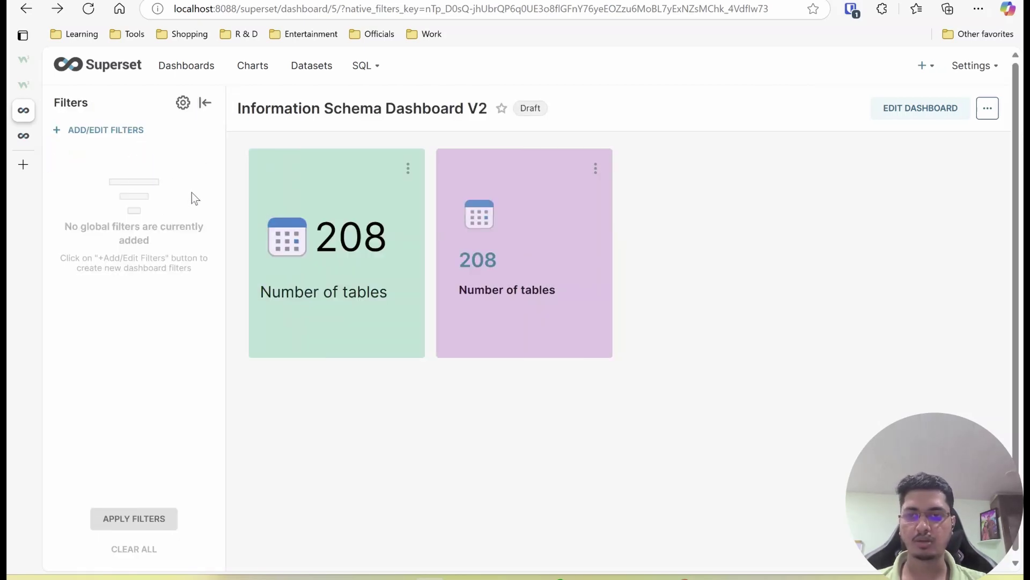
click(491, 263)
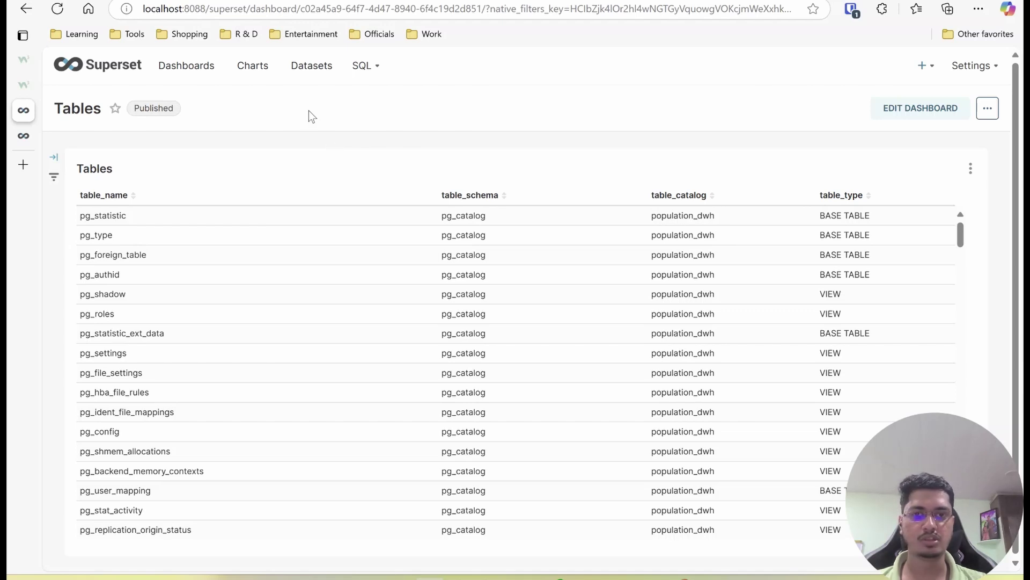
click(299, 10)
click(375, 141)
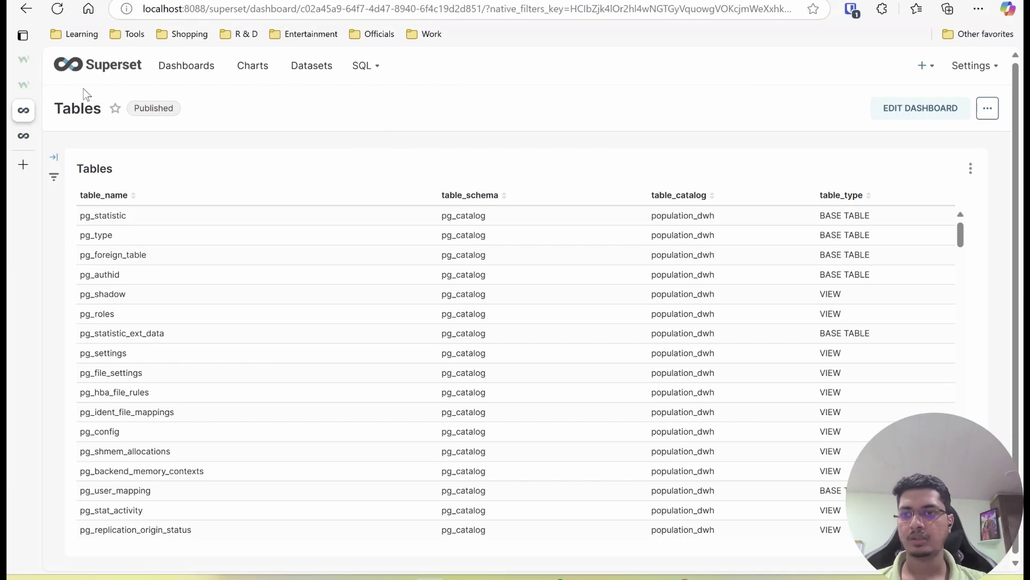
click(25, 9)
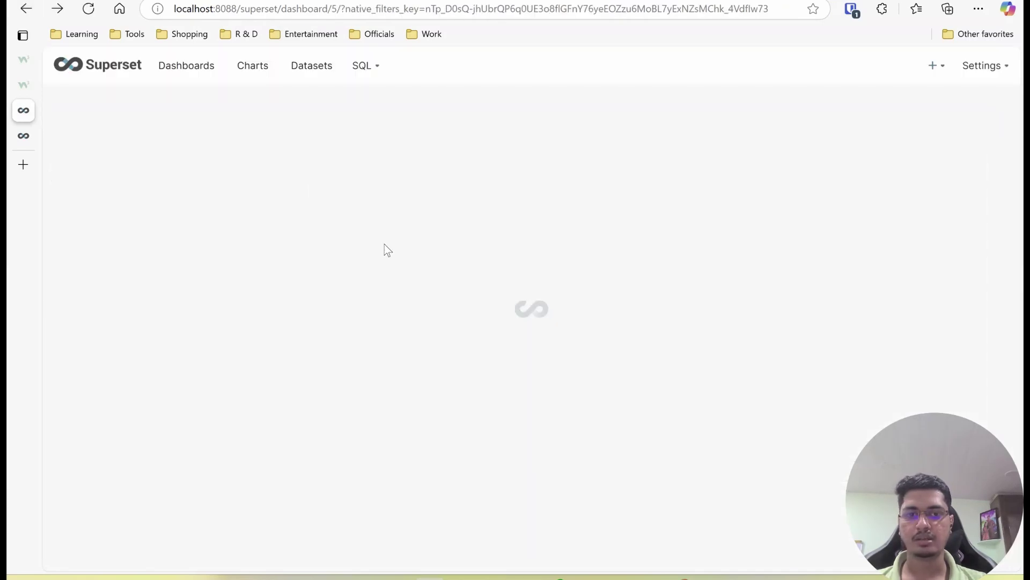